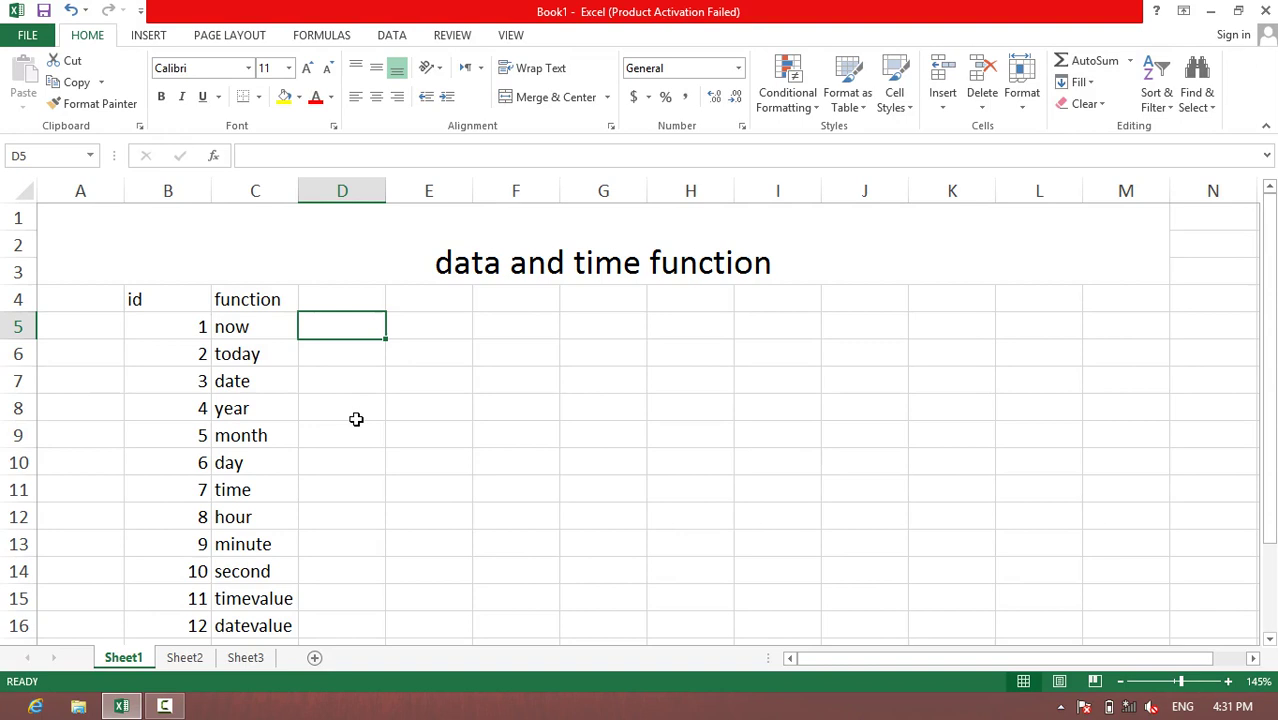
Enter the formula =NOW() in cell D5 beside the now label and review it in the cell
type("=no")
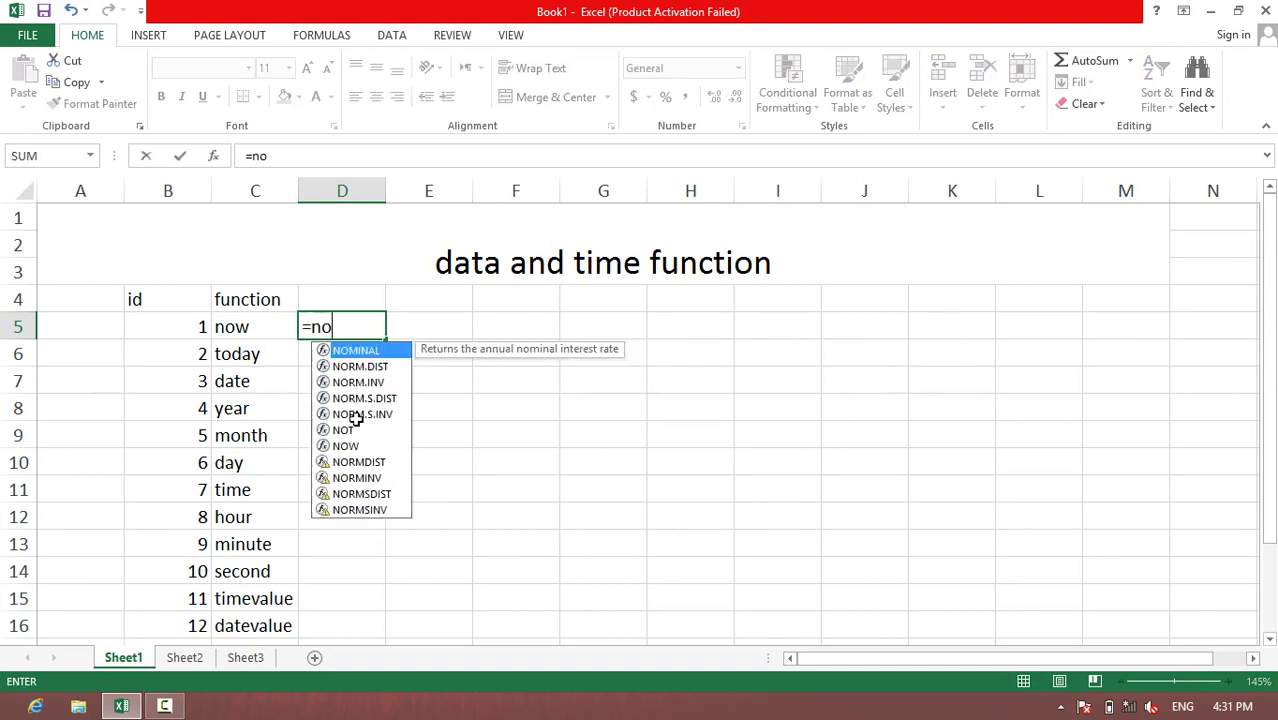
type("w()")
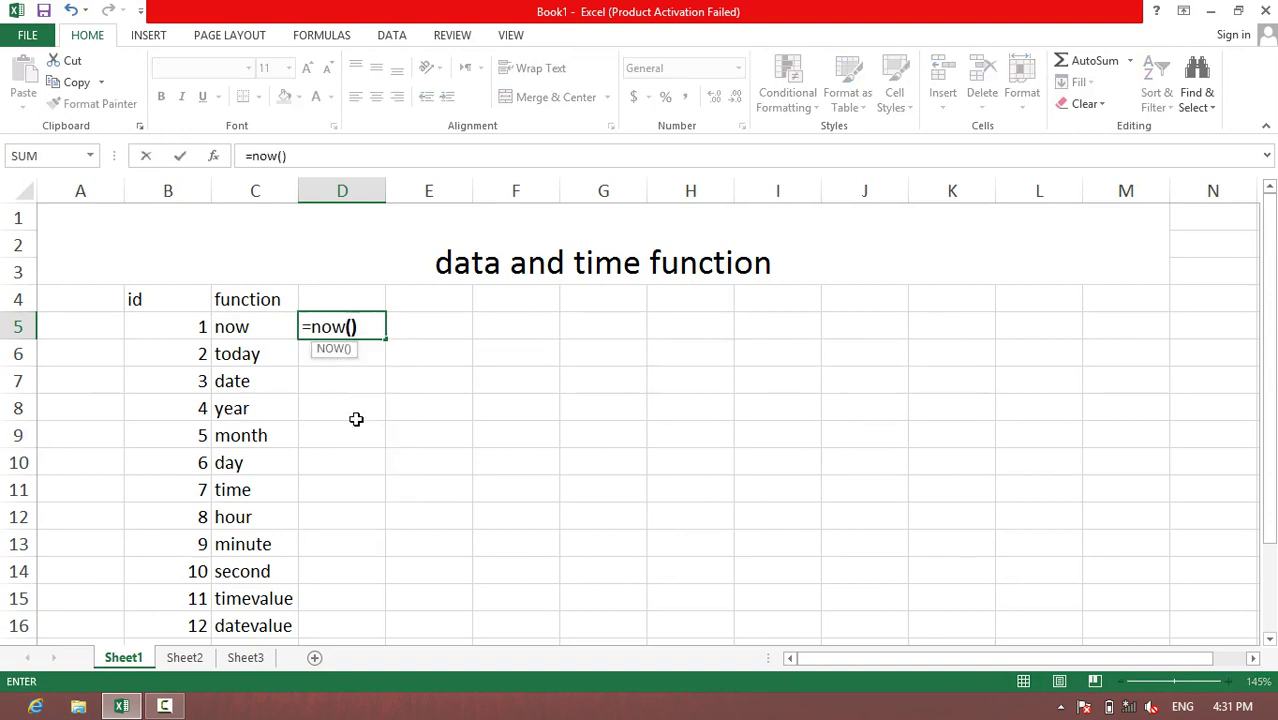
key("Return")
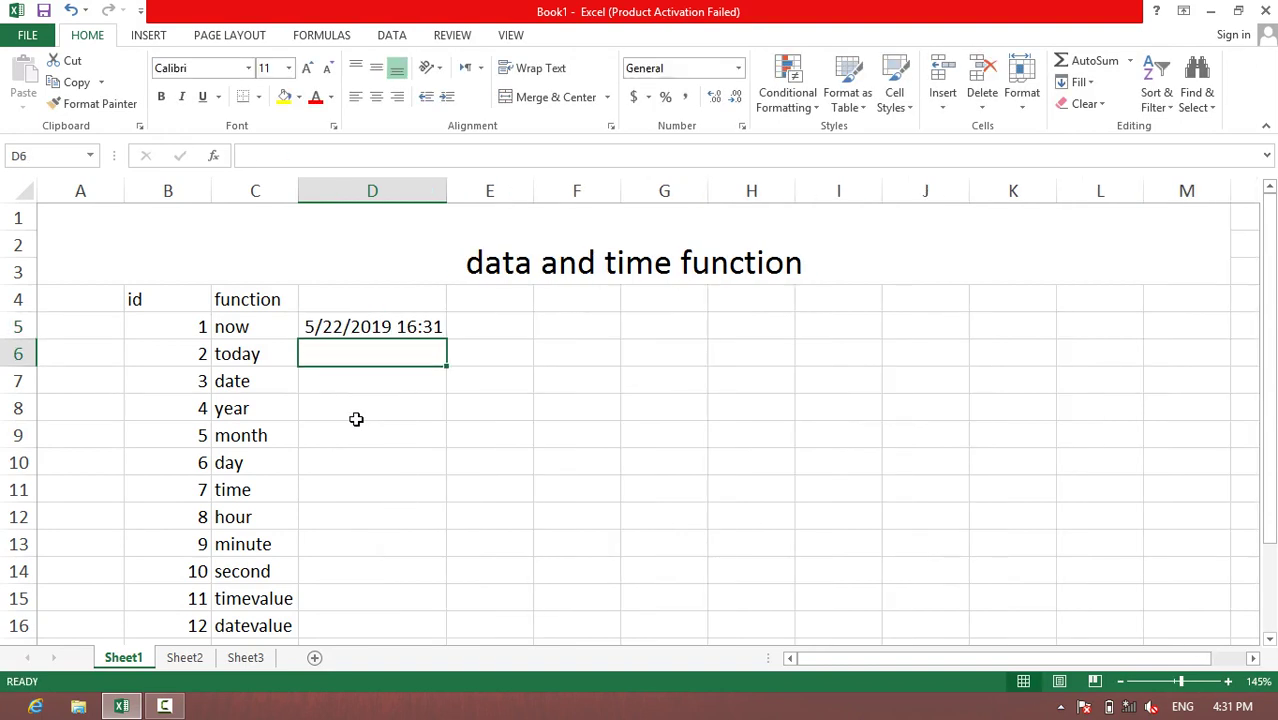
left_click(372, 327)
double_click(373, 327)
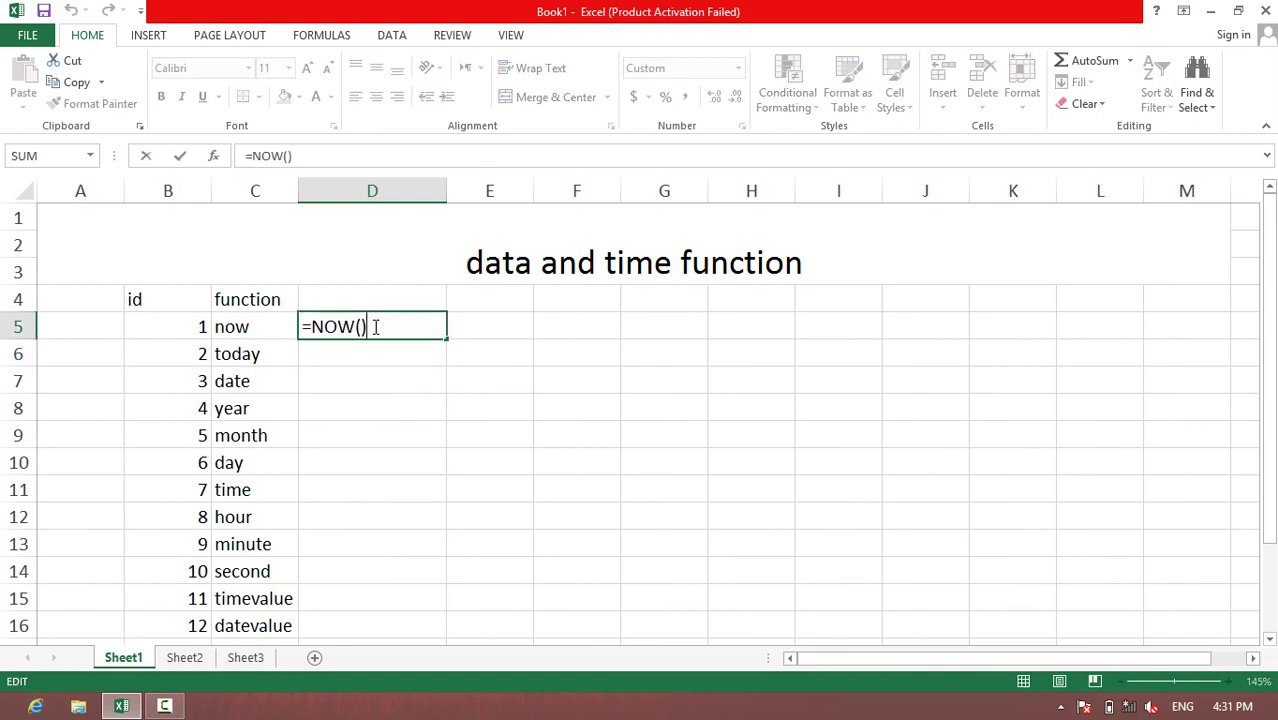
key("Return")
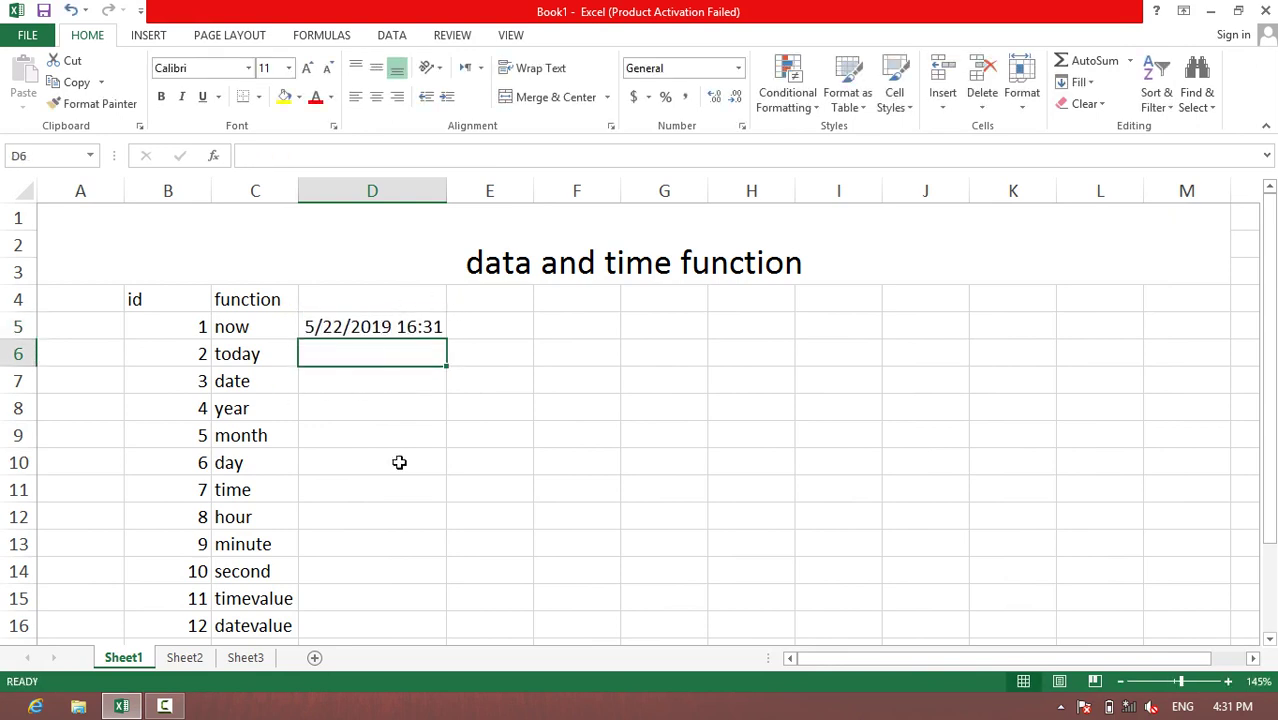
Enter the formula =TODAY() in cell D6 beside the today label
type("=toda")
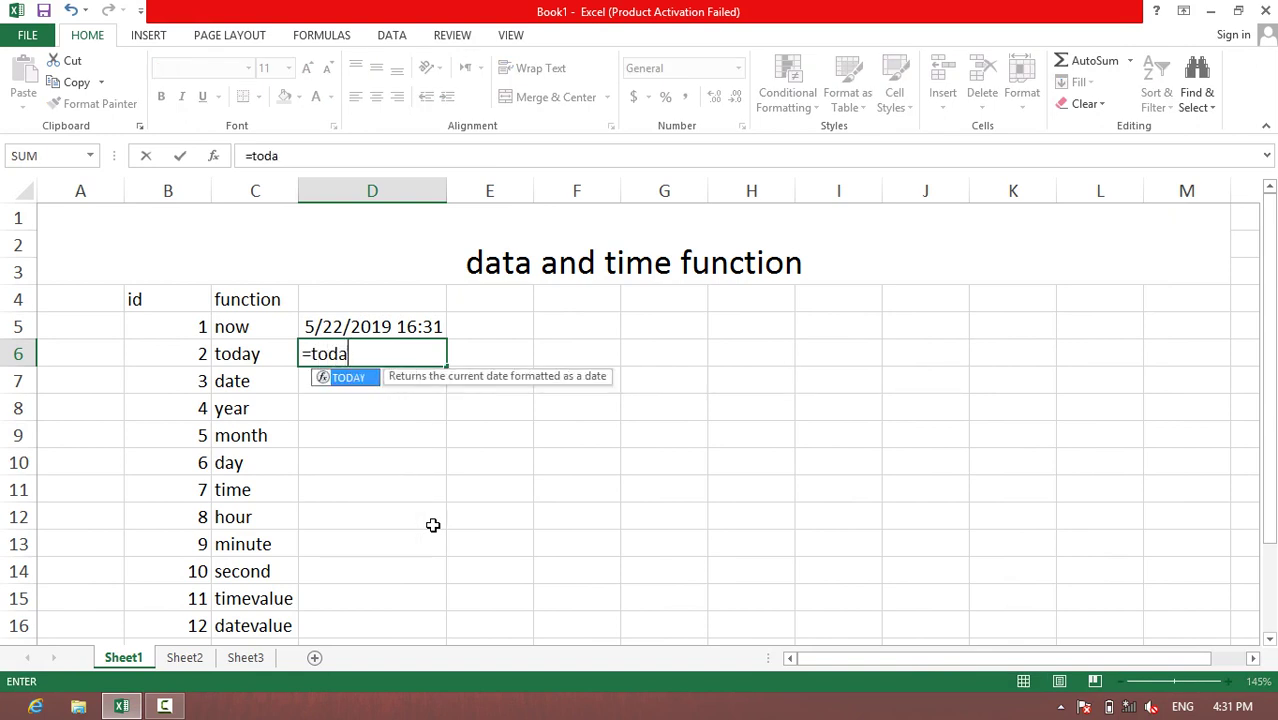
type("y()")
key("Return")
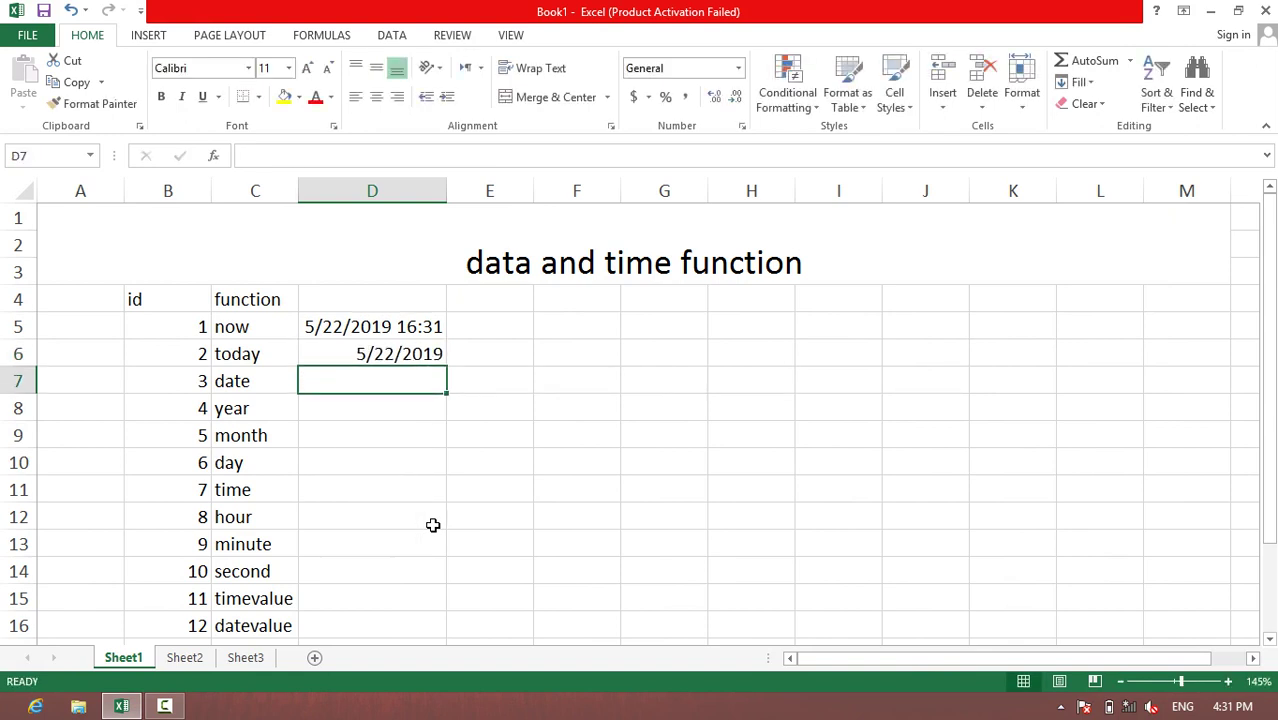
Compare the TODAY formula in D6 with the NOW formula in D5, leaving both as they are
left_click(330, 356)
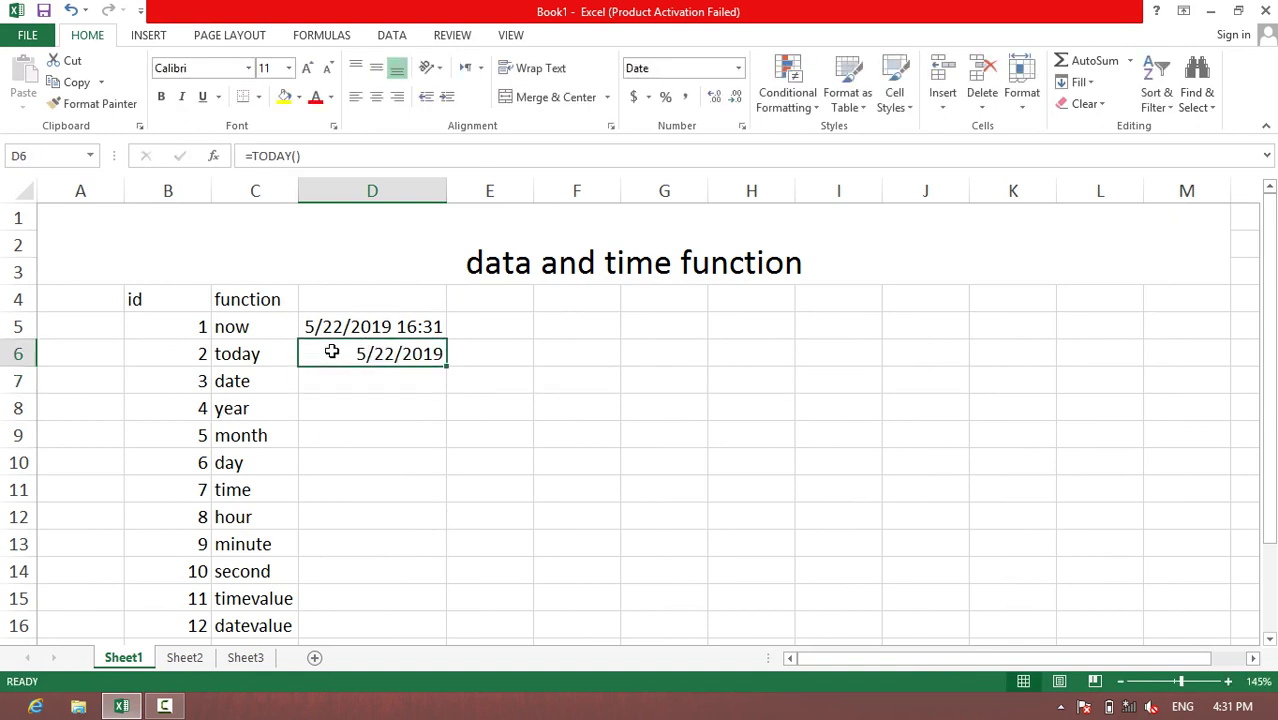
double_click(353, 356)
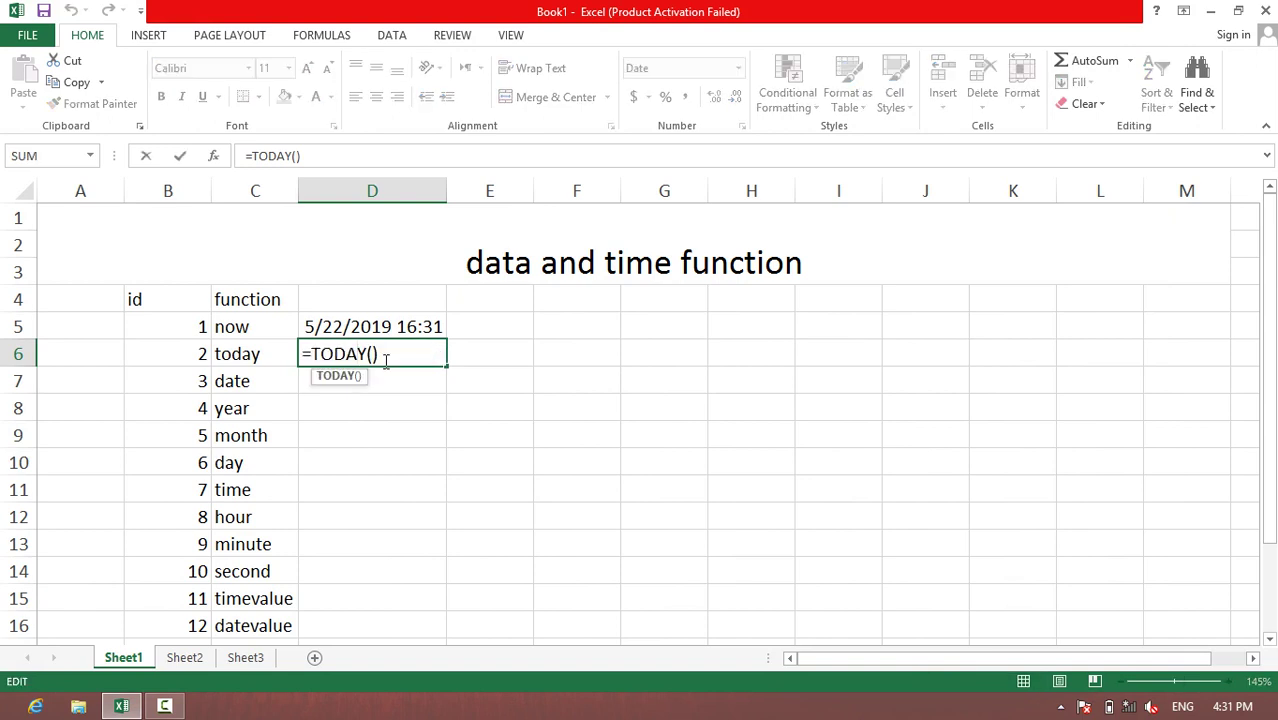
key("Return")
double_click(375, 325)
key("Return")
double_click(365, 354)
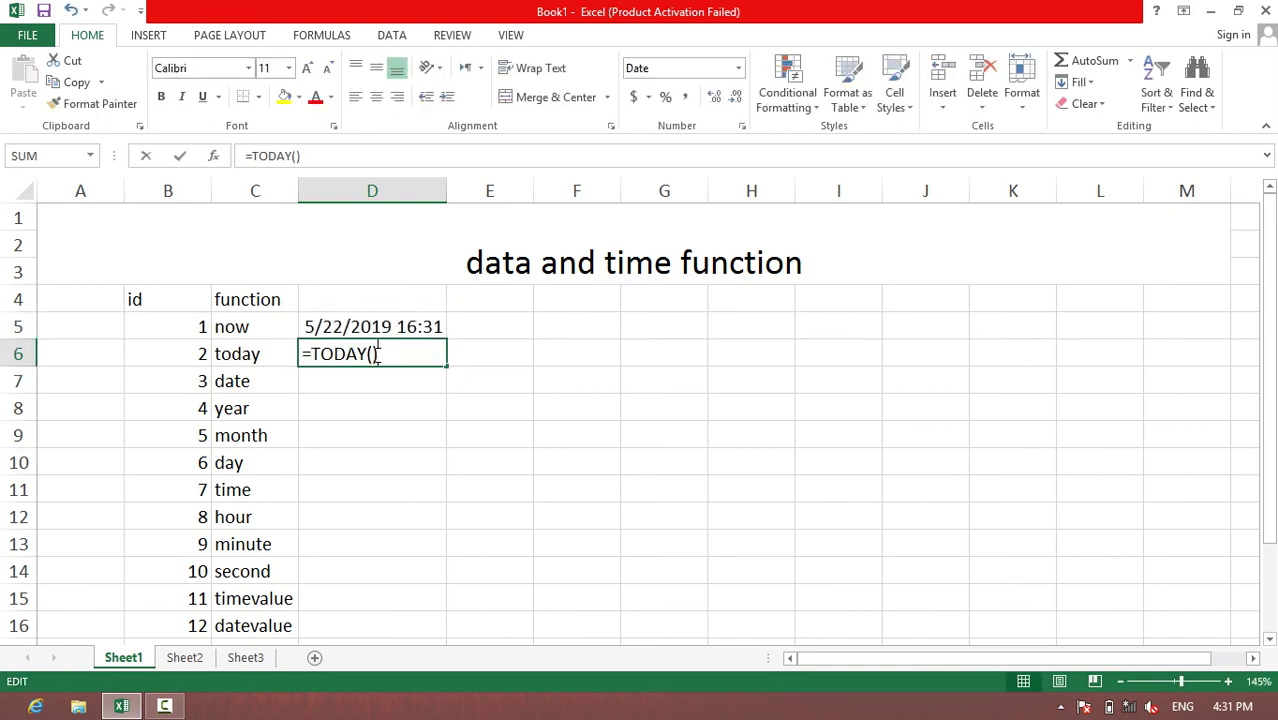
key("Return")
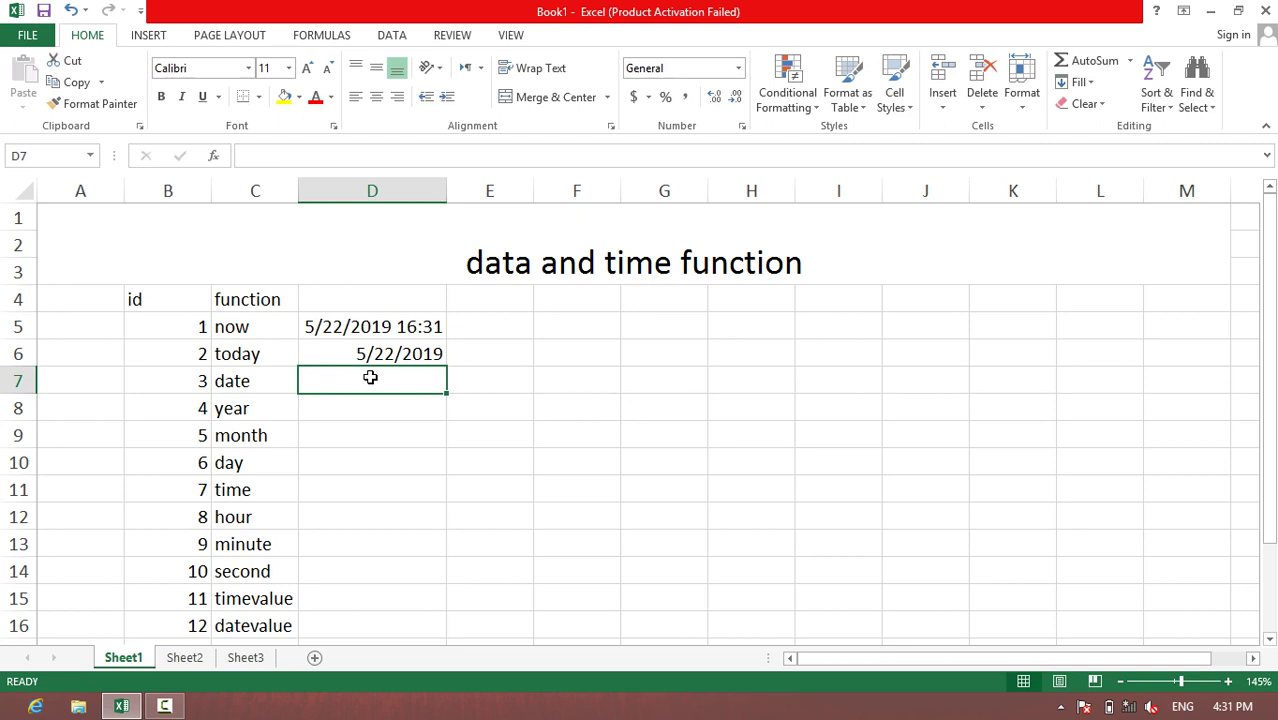
Enter =DATE(2019,5,20) in cell D7 beside the date label and check the formula
type("=date")
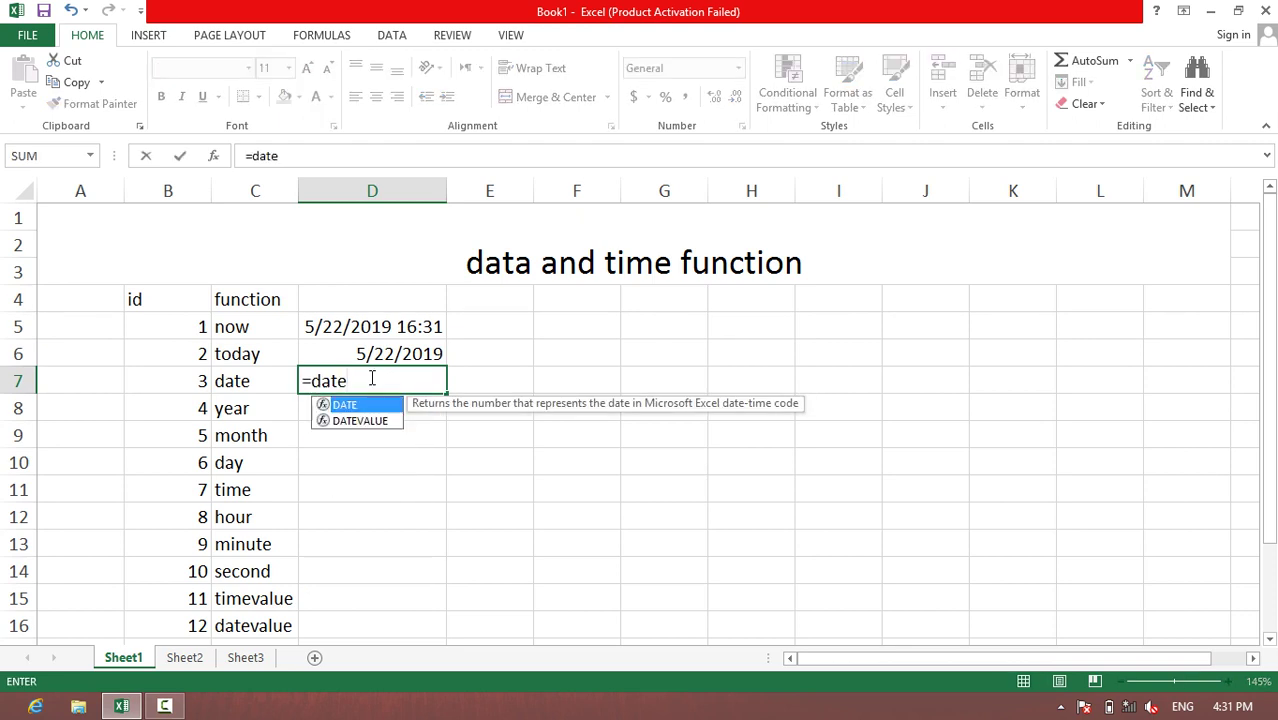
type("(")
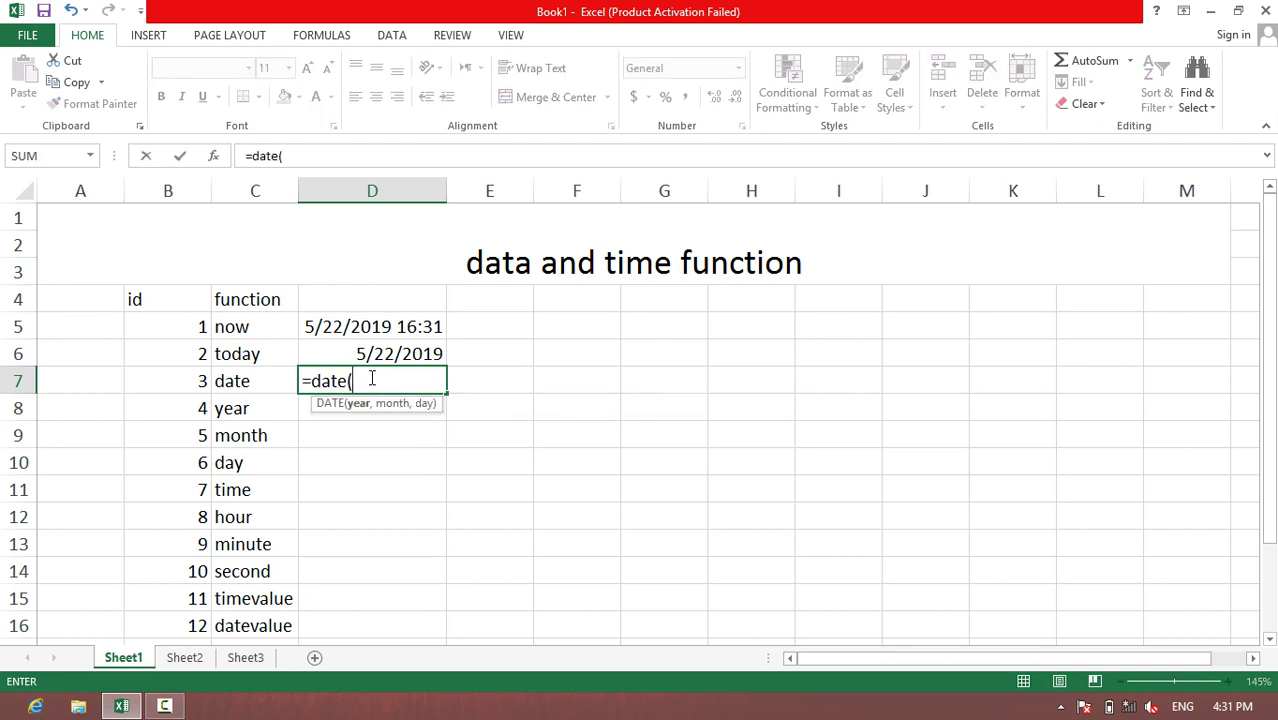
type("2019,5")
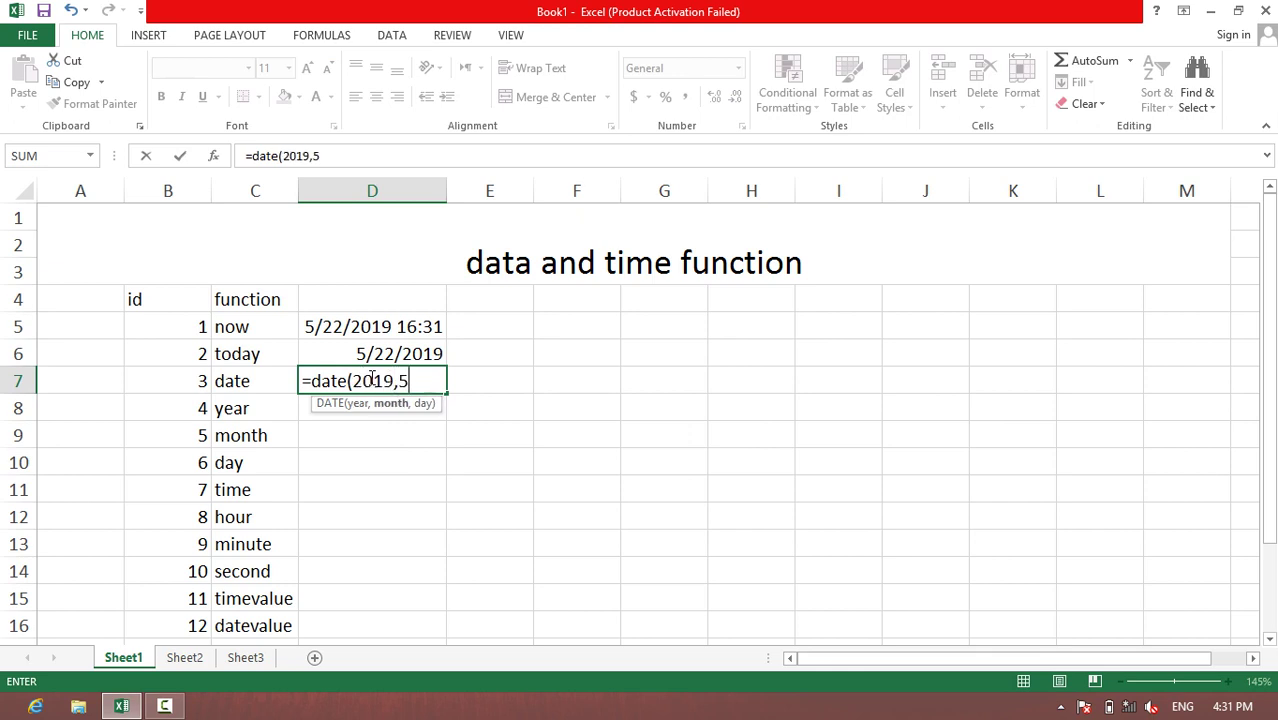
type(",20")
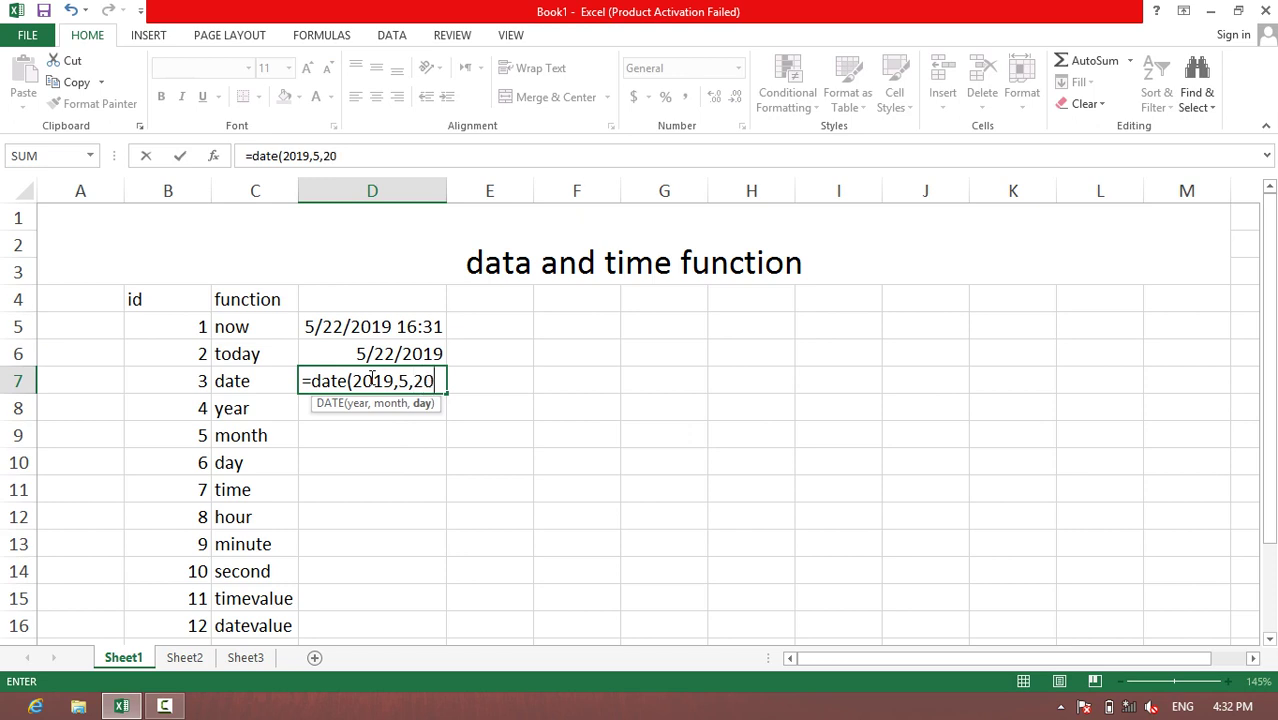
type(")")
key("Return")
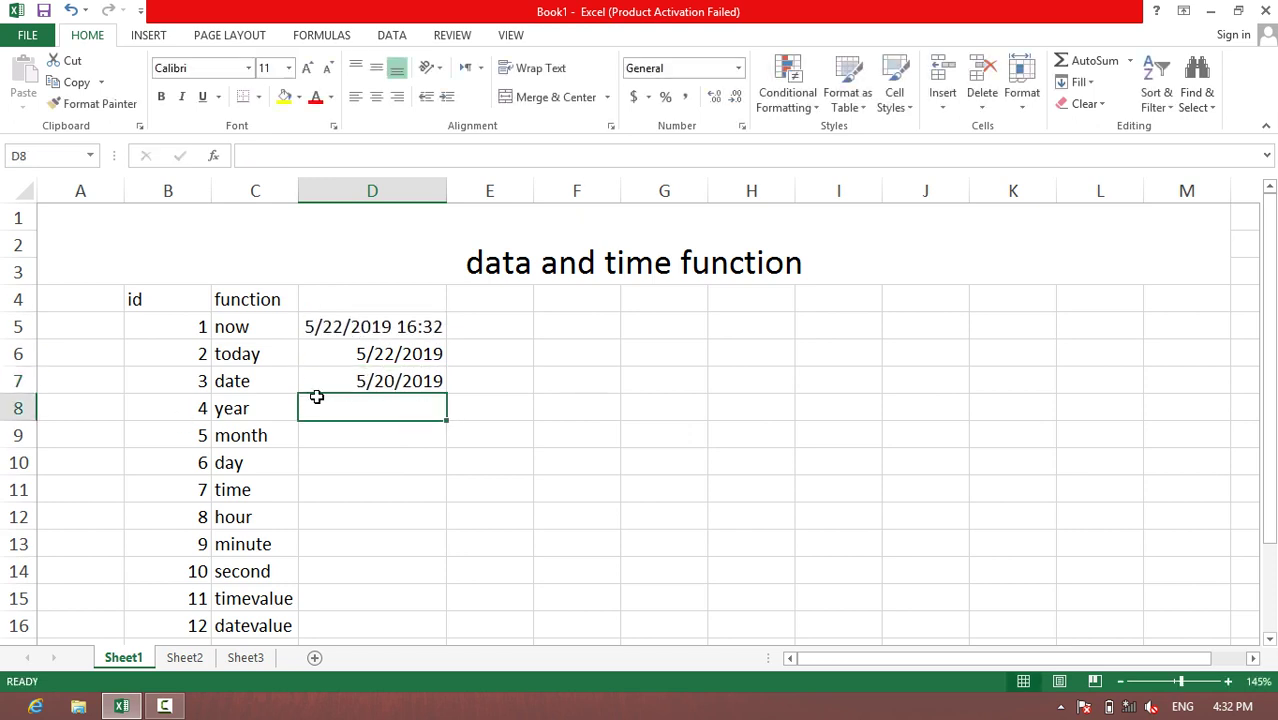
left_click(382, 377)
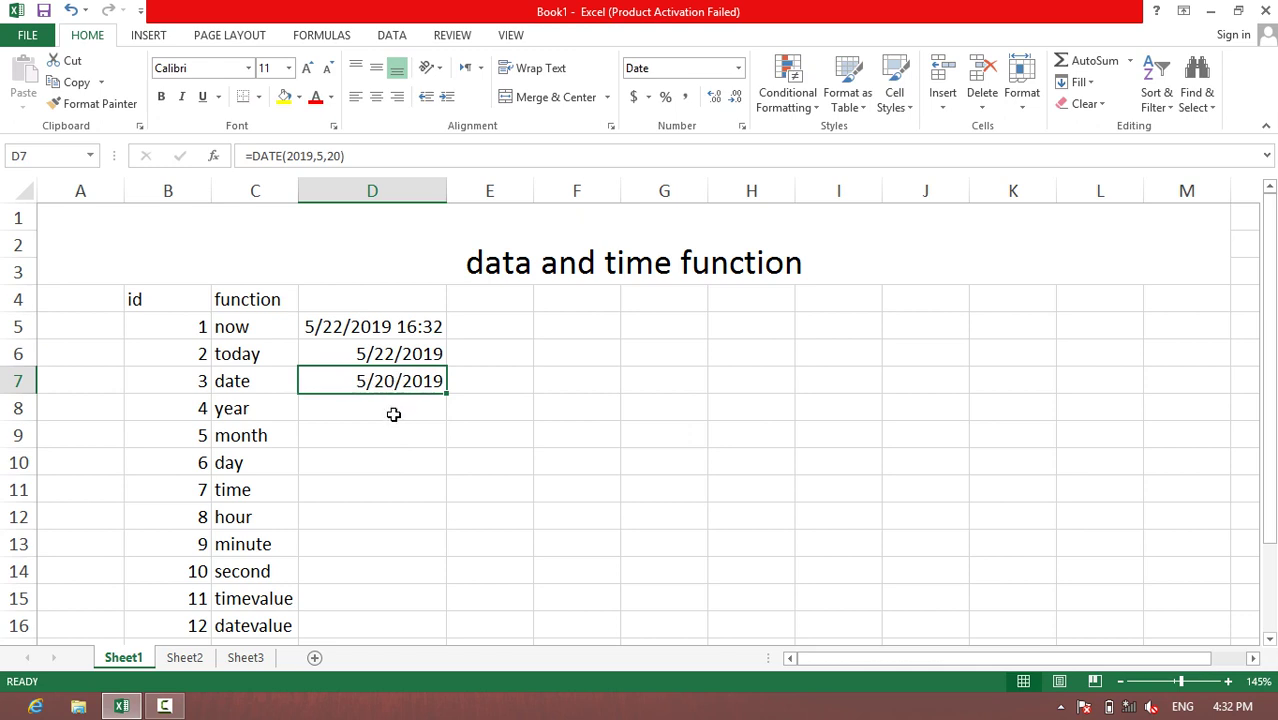
left_click(394, 414)
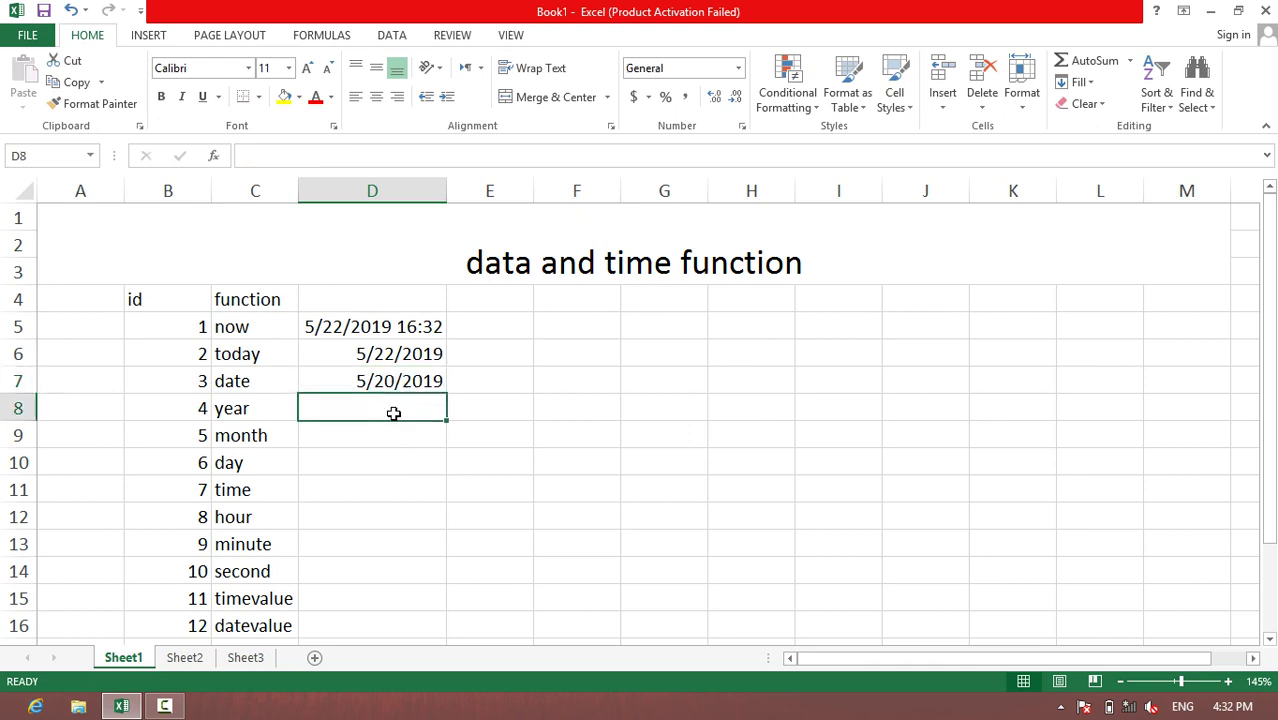
Apply the Text number format to cells F4 and F5
left_click_drag(565, 305, 573, 335)
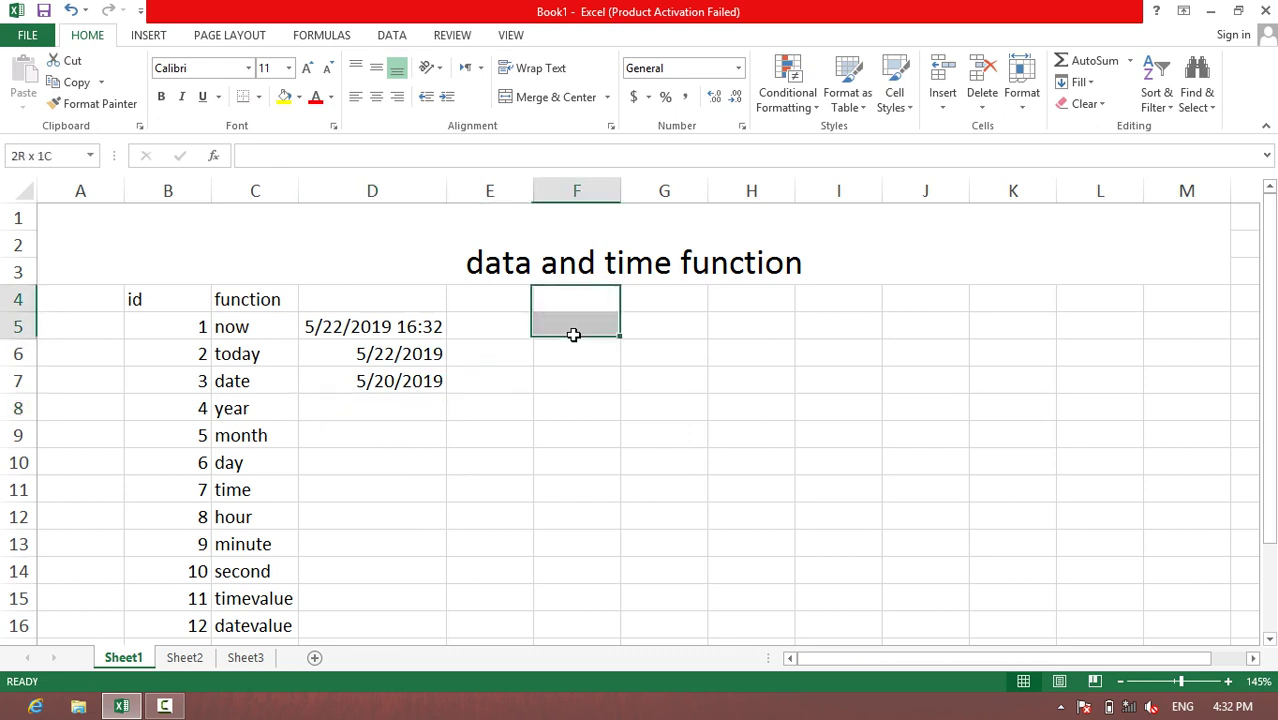
left_click(741, 67)
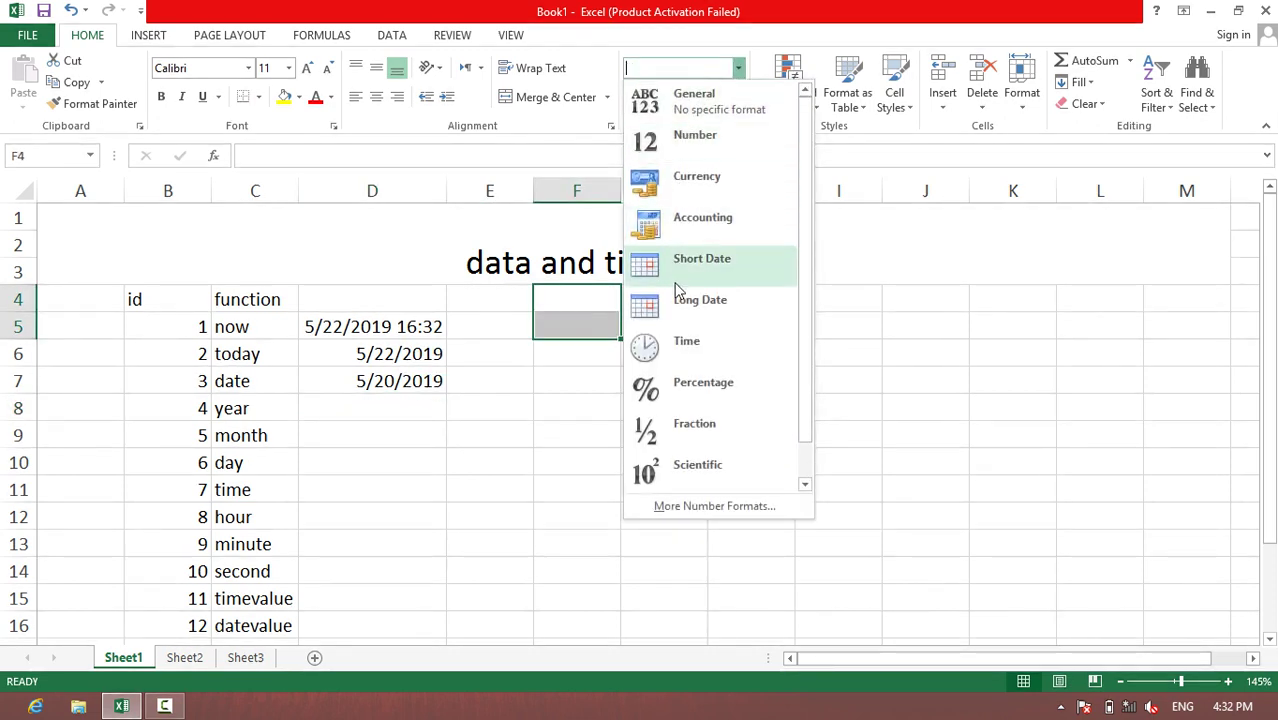
scroll(693, 434, "down", 1)
left_click(688, 458)
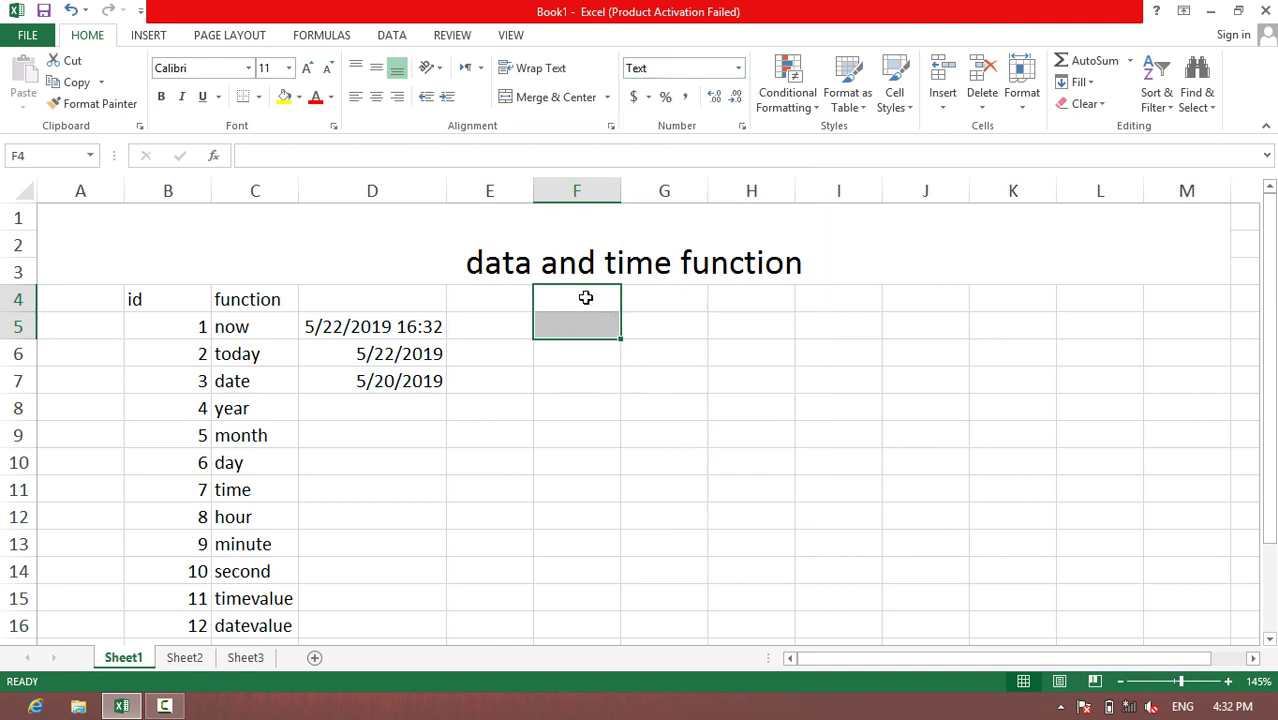
Enter the sample date 08/07/06 in cell F4
left_click(586, 297)
type("0")
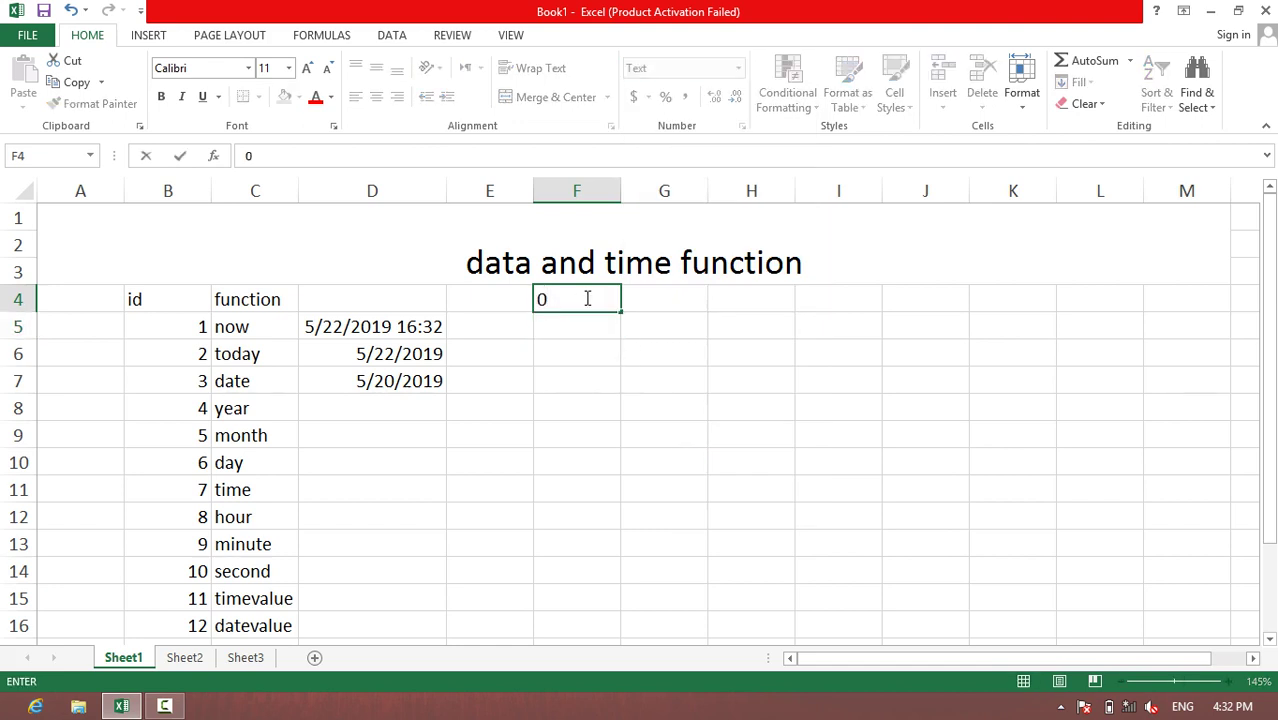
type("8/07/06")
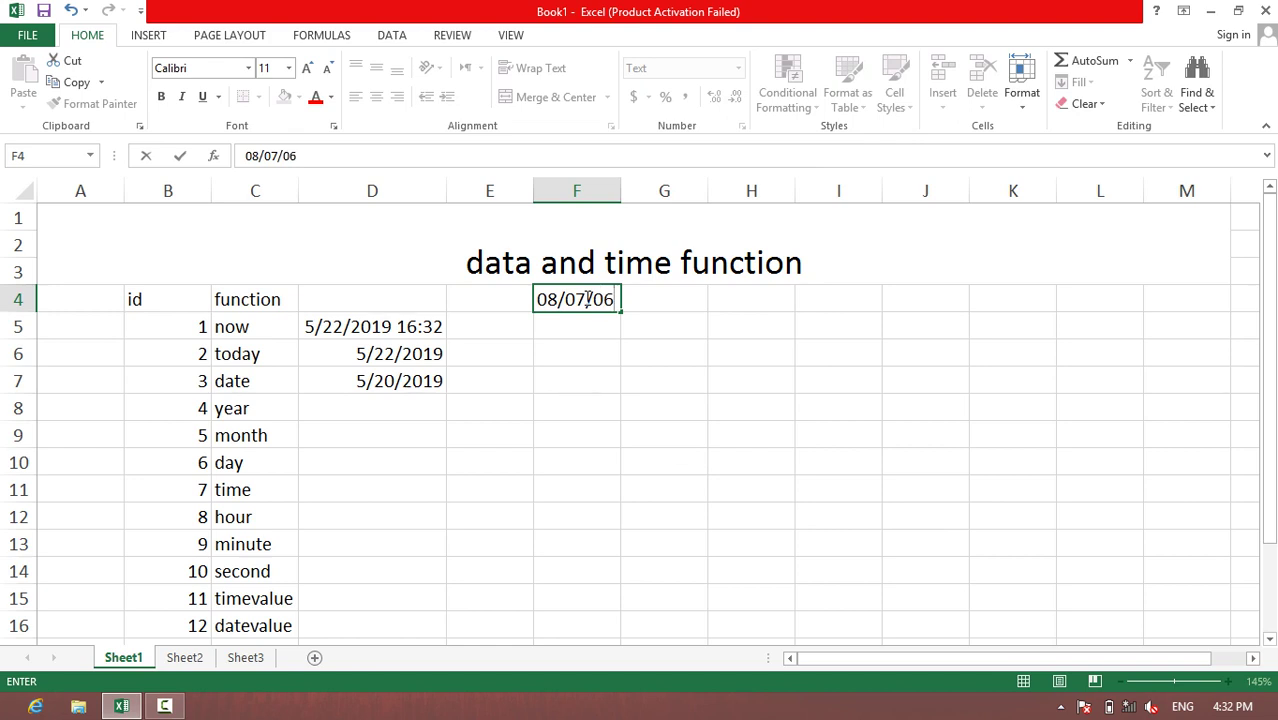
key("Return")
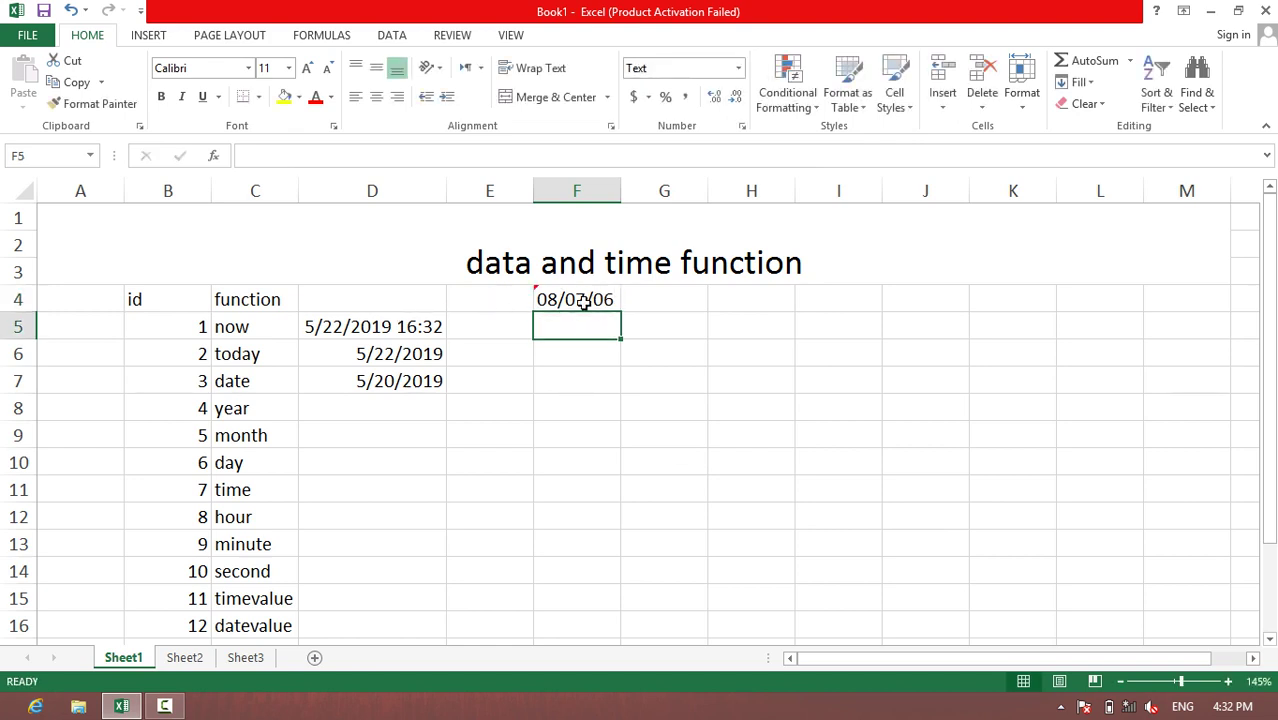
Enter the formula =YEAR(F4) in cell D8 to extract the year from the sample date
left_click(345, 417)
type("=")
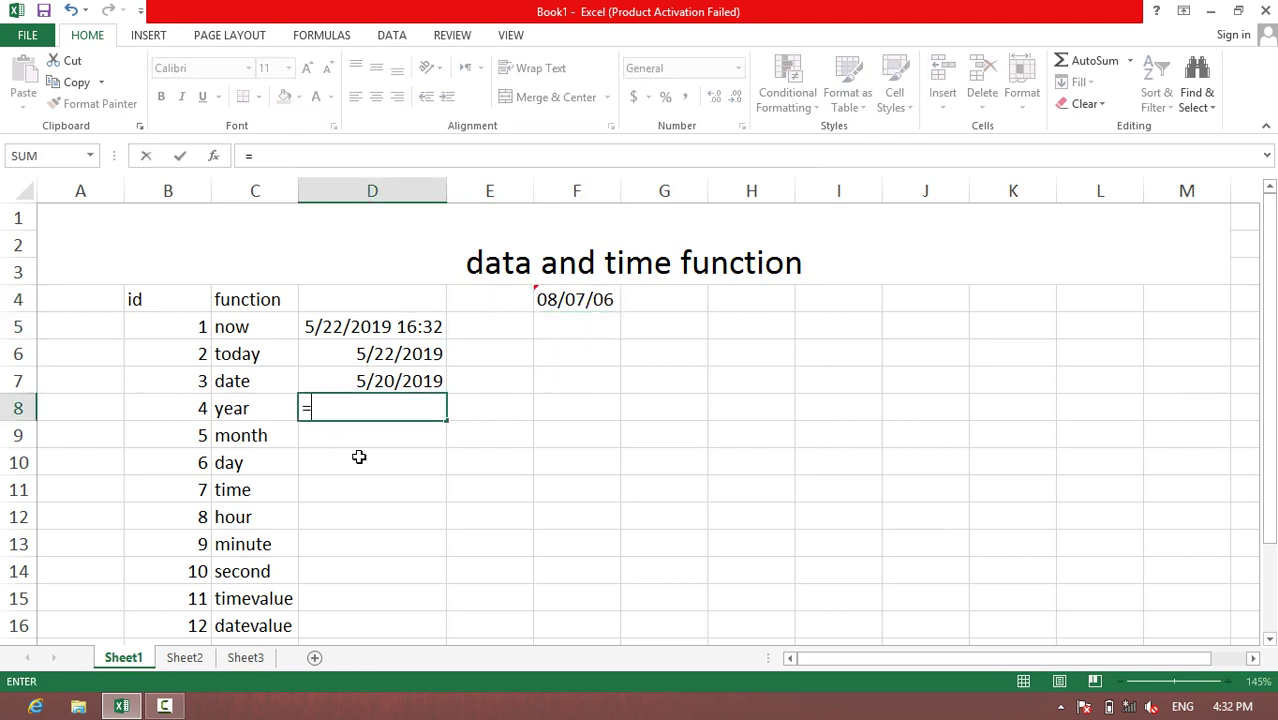
type("year(")
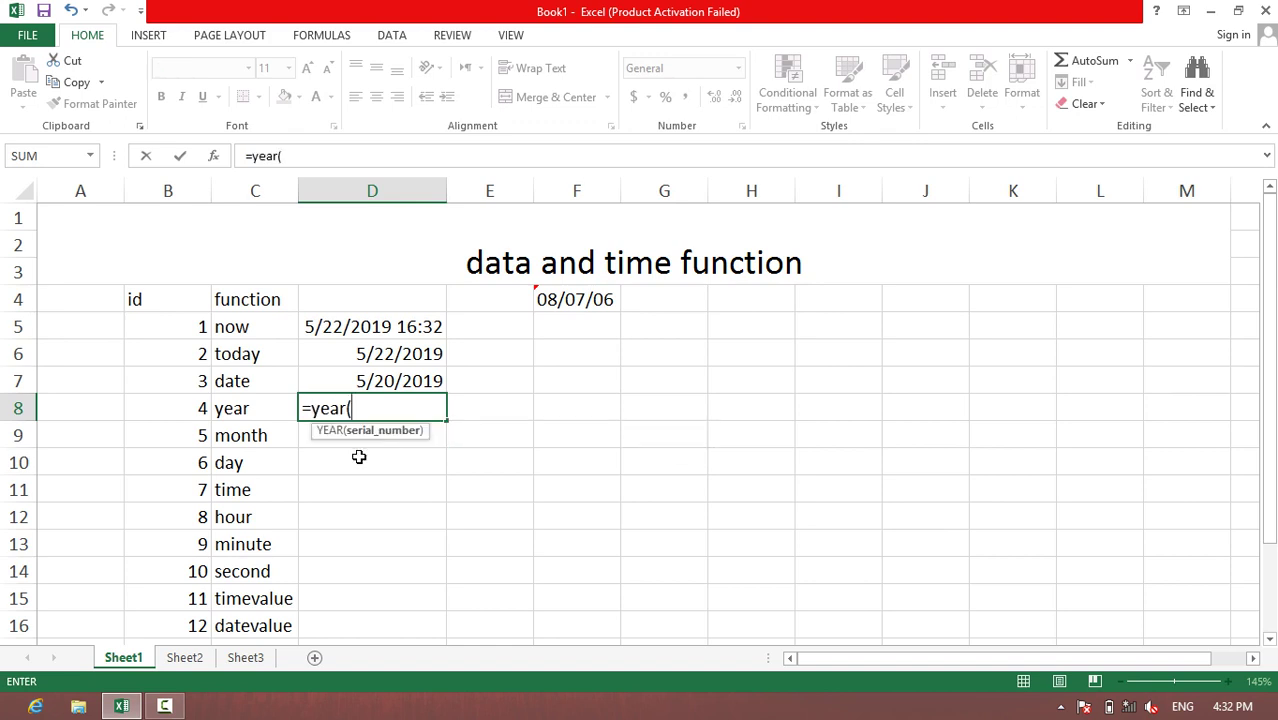
left_click(595, 299)
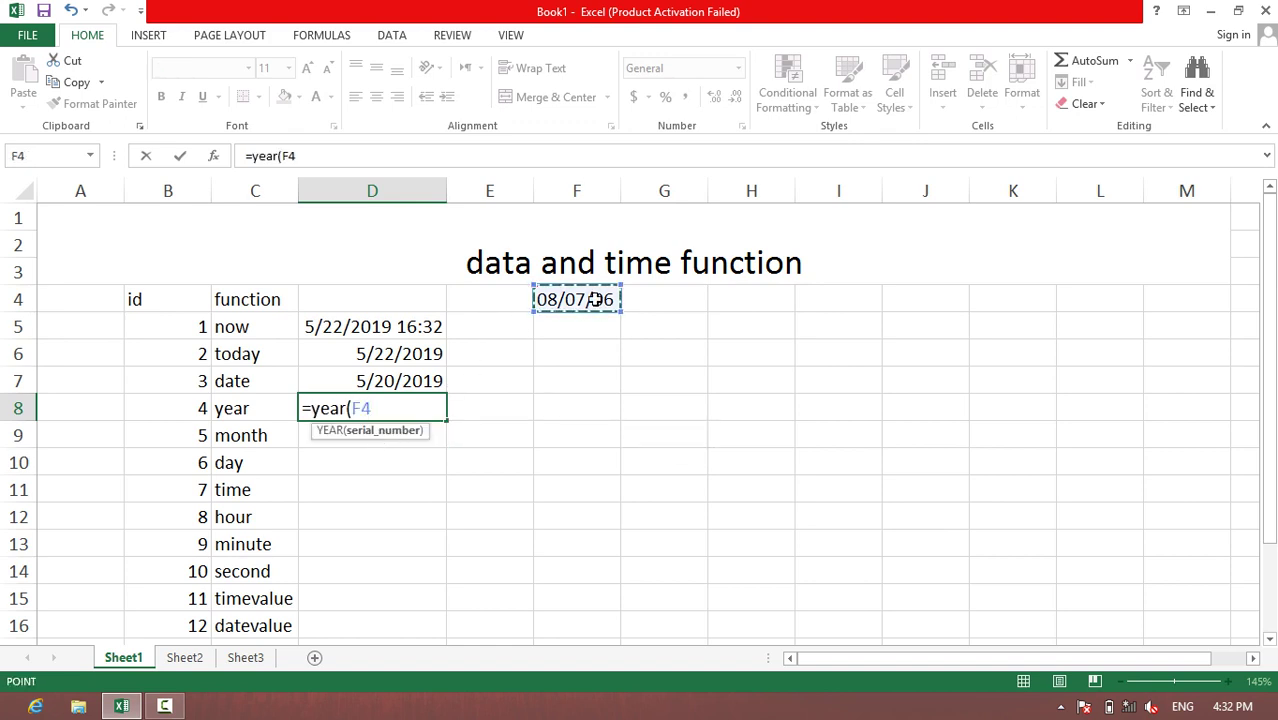
type(")")
key("Return")
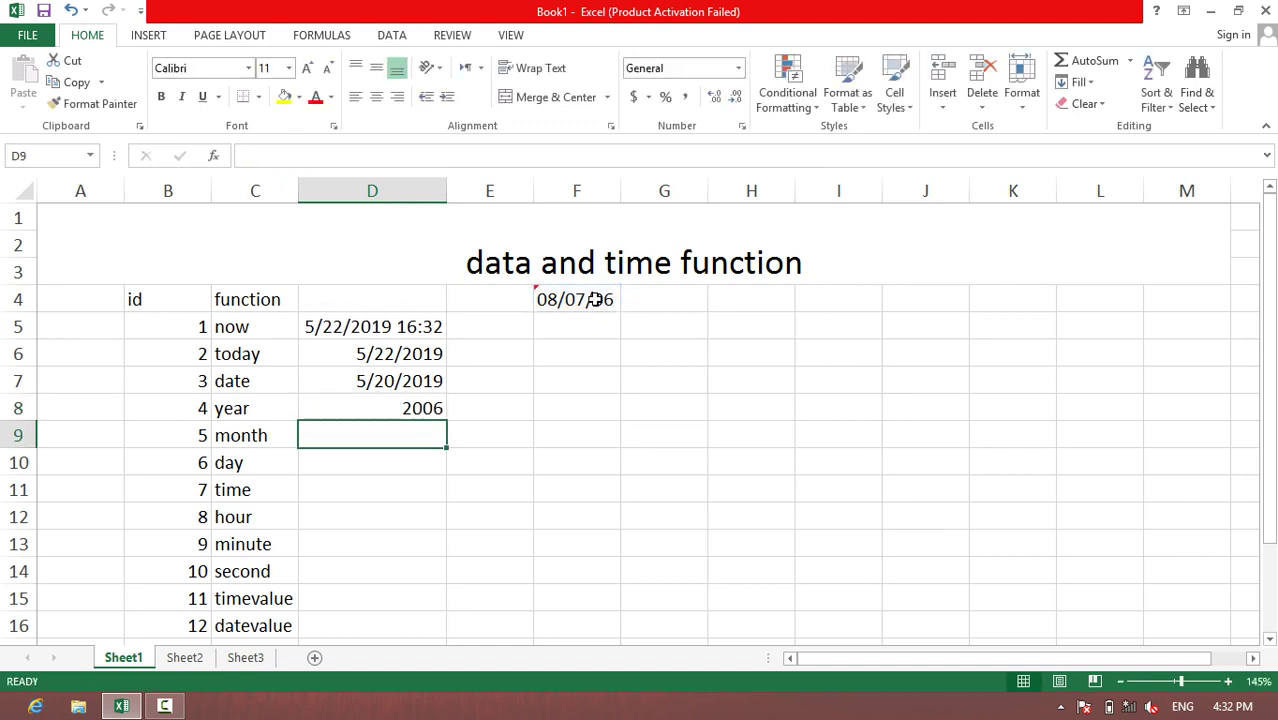
Change the argument of the YEAR formula in D8 to D7, the cell with the DATE result
left_click(428, 408)
double_click(414, 408)
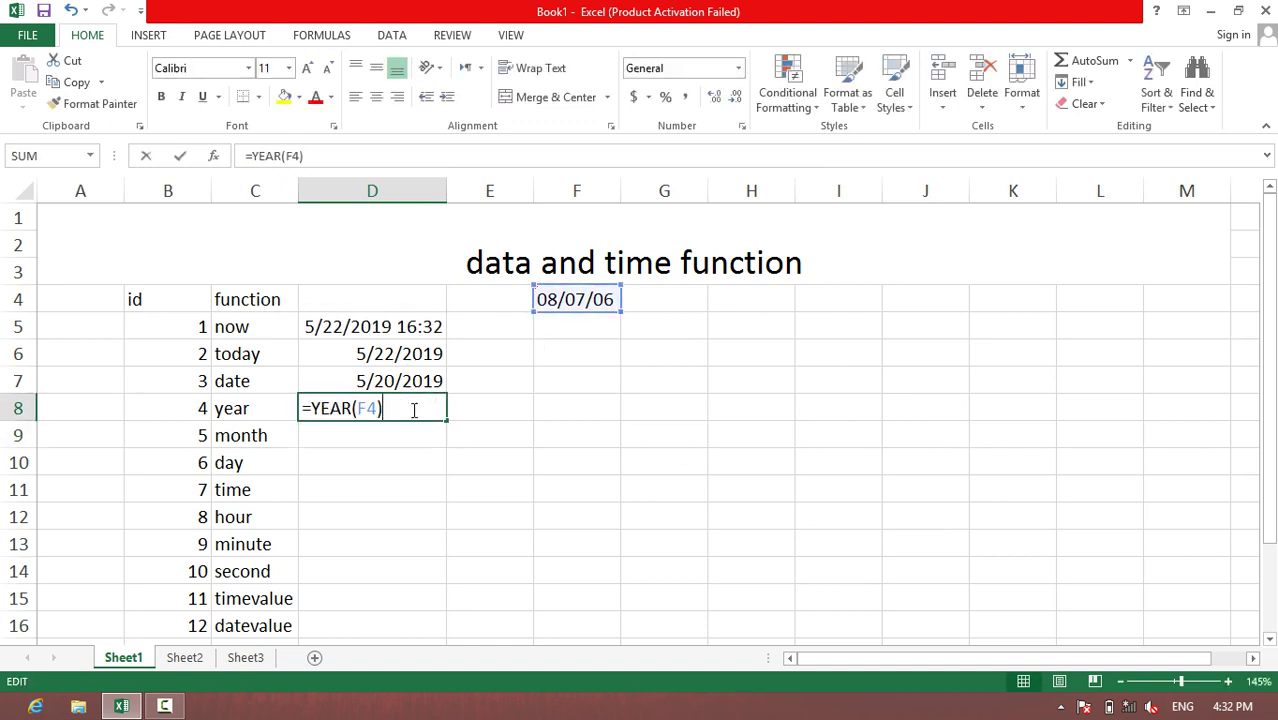
double_click(368, 408)
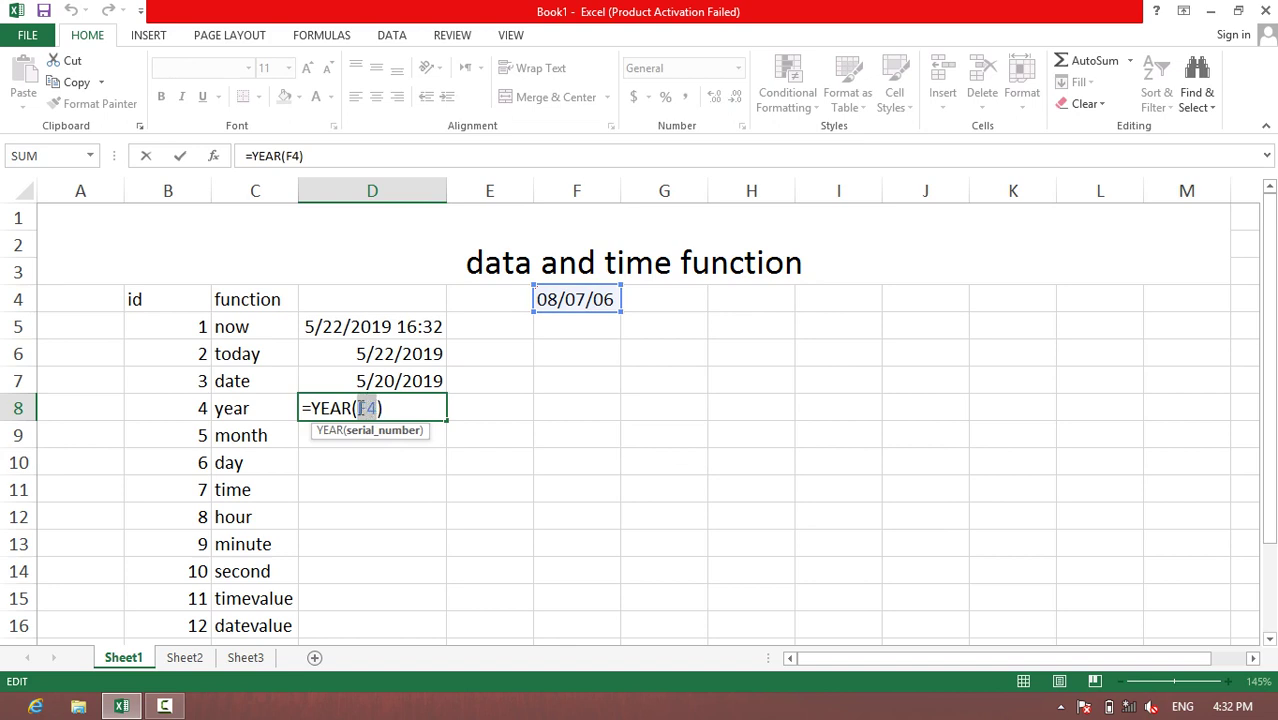
left_click(364, 378)
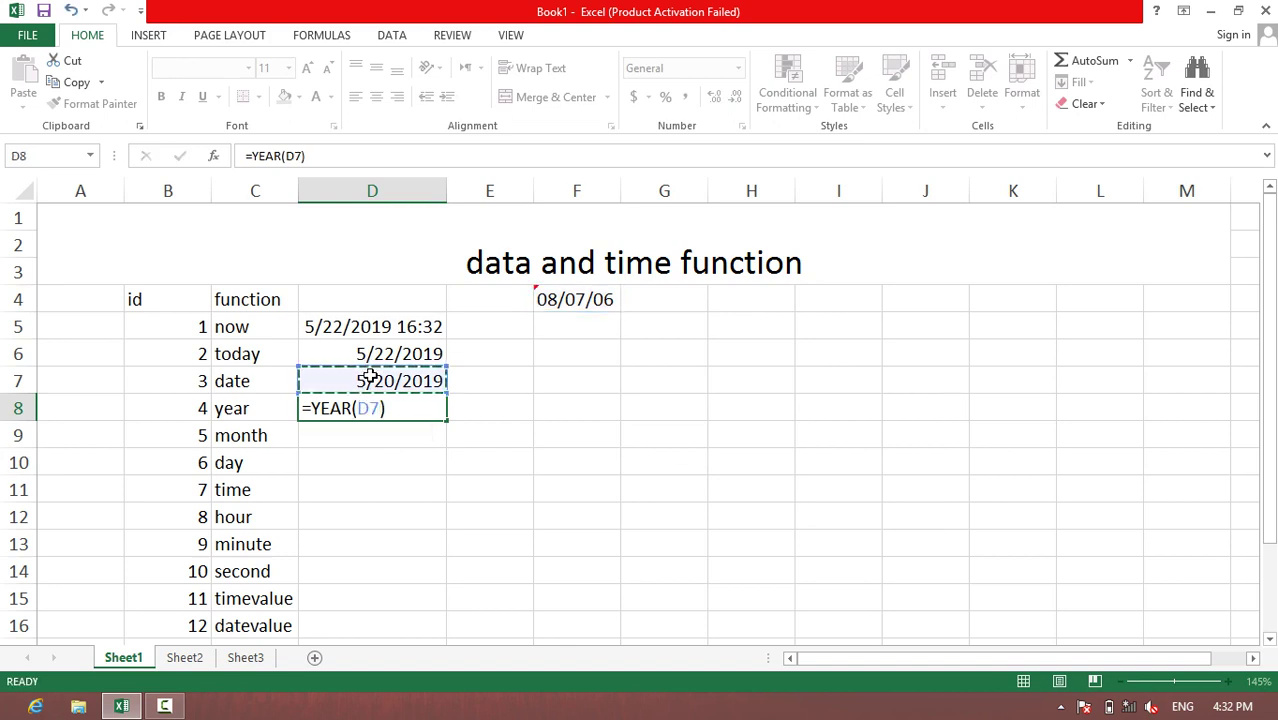
key("Return")
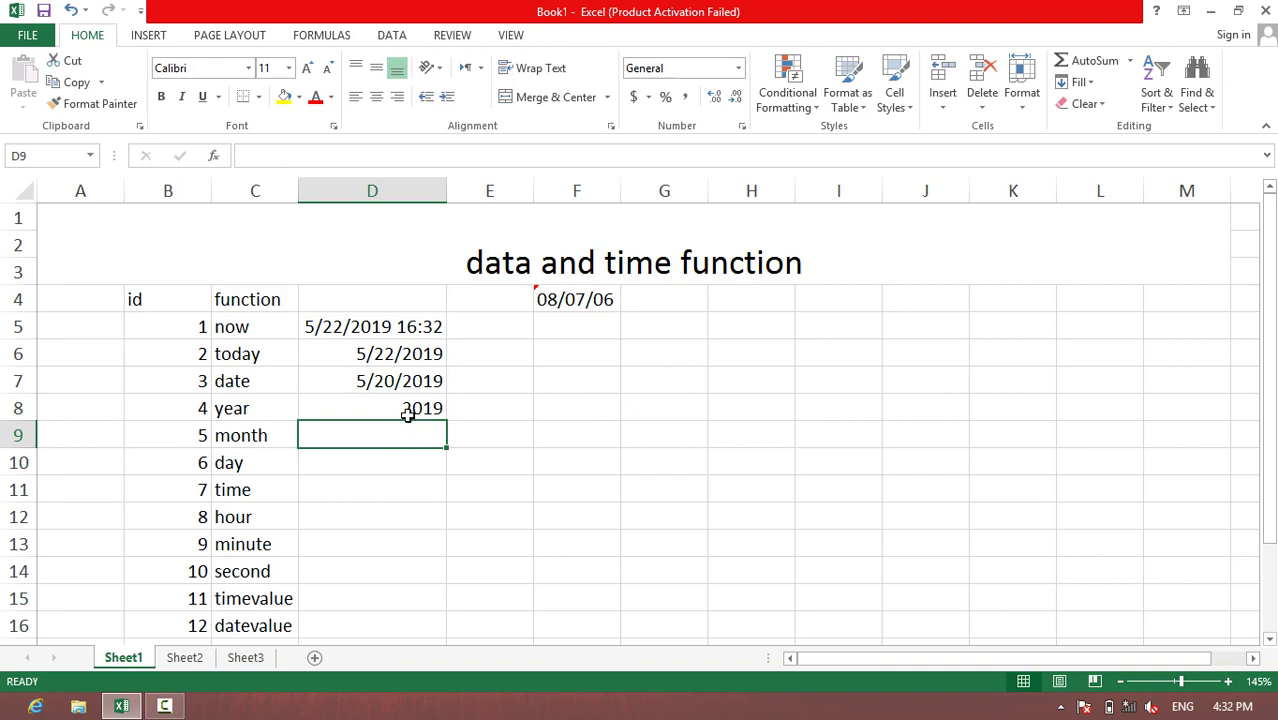
Enter the formula =YEAR(NOW())+5 in cell E8 to get the year five years after the current one
left_click(481, 406)
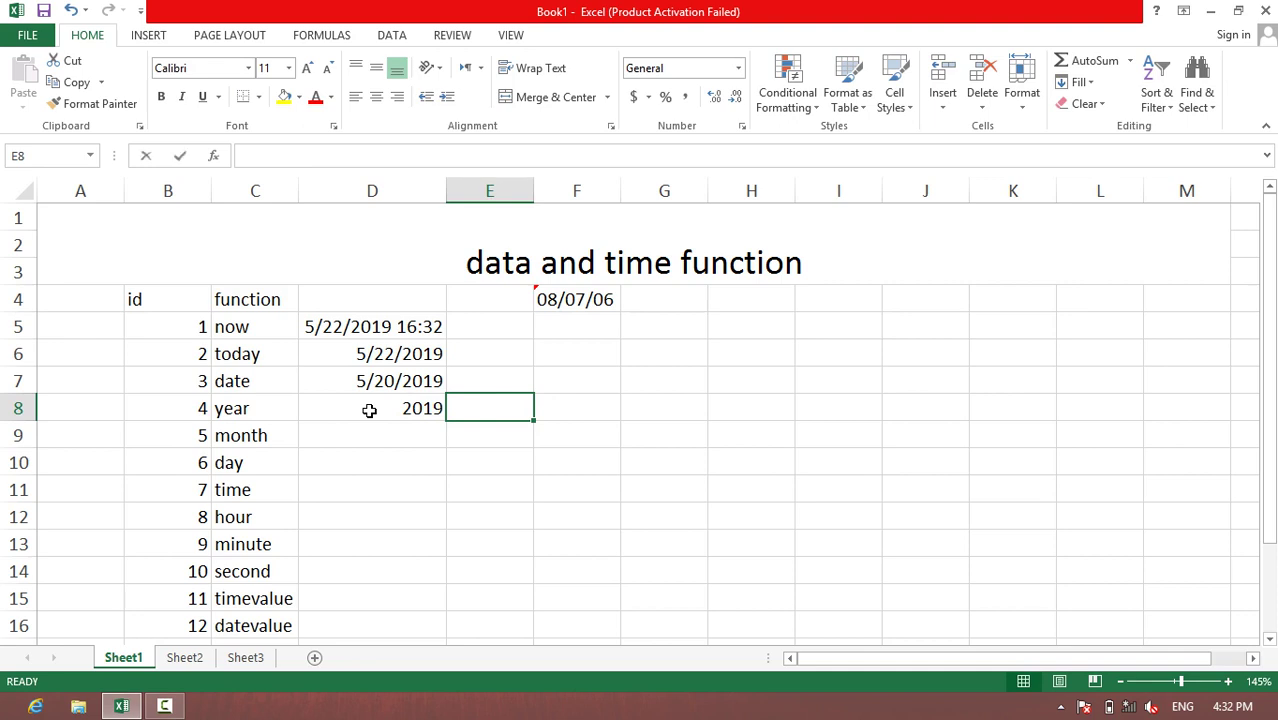
type("=year")
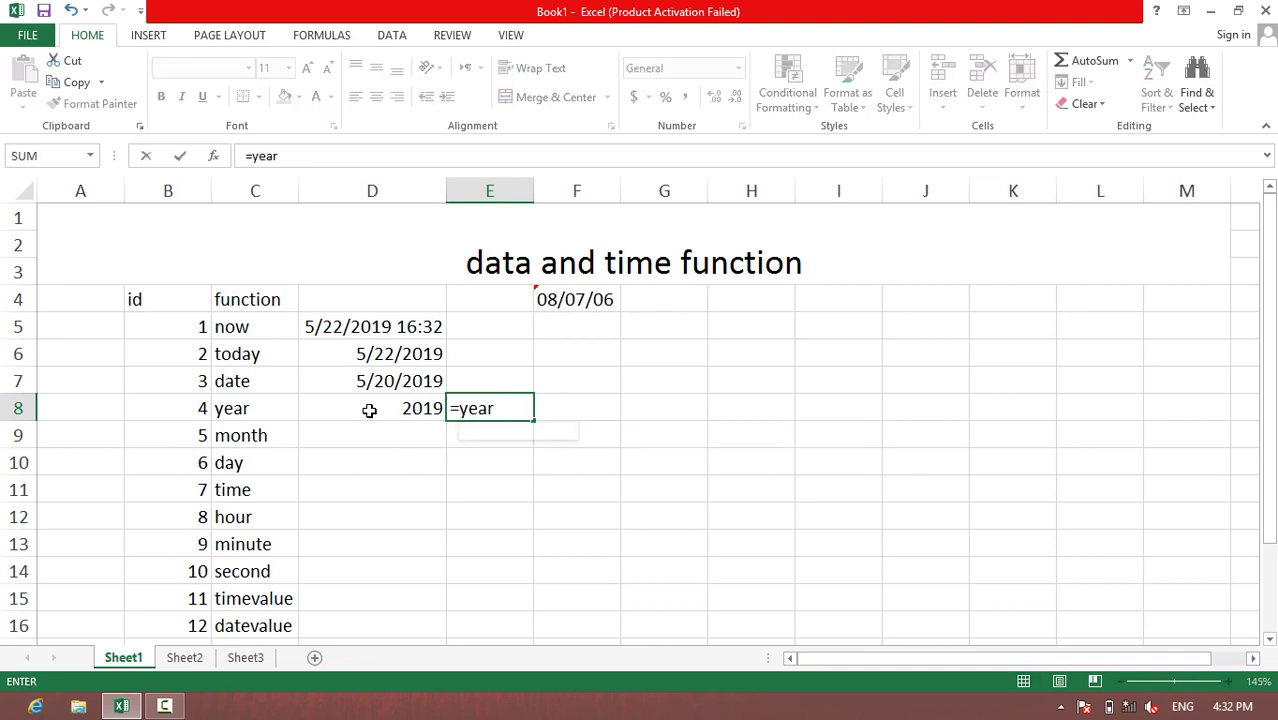
type("(now")
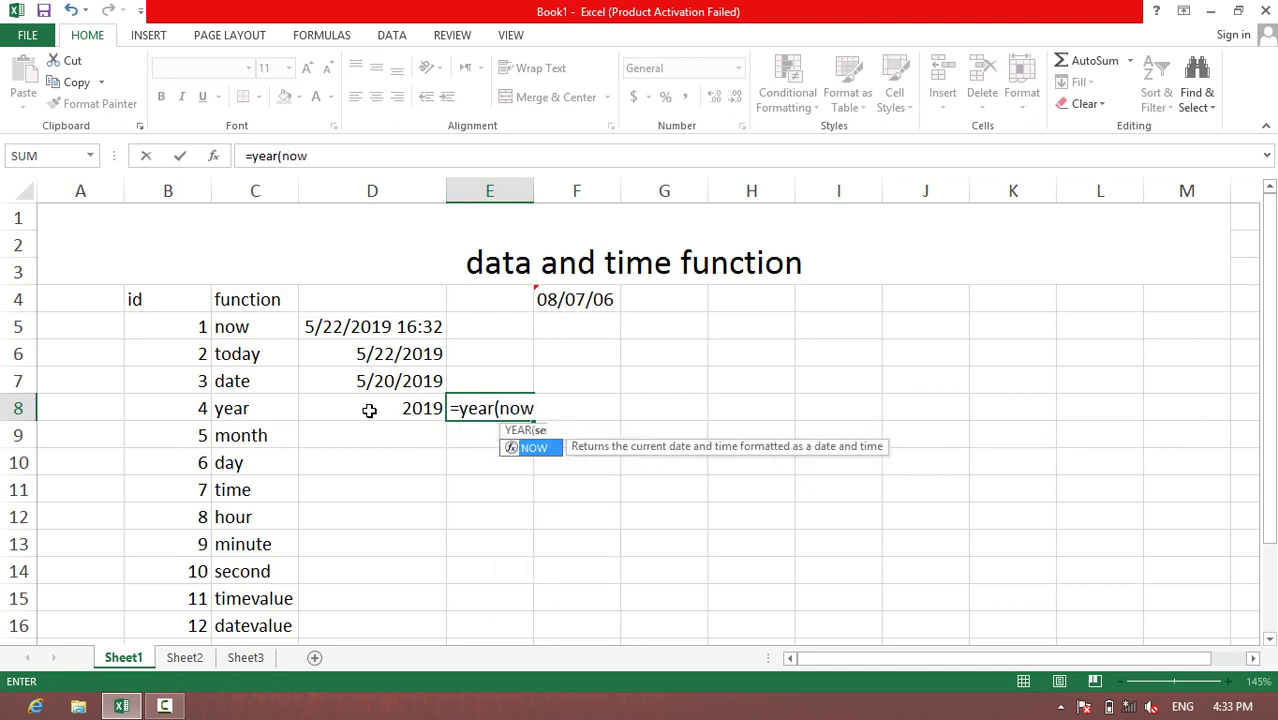
type("())+")
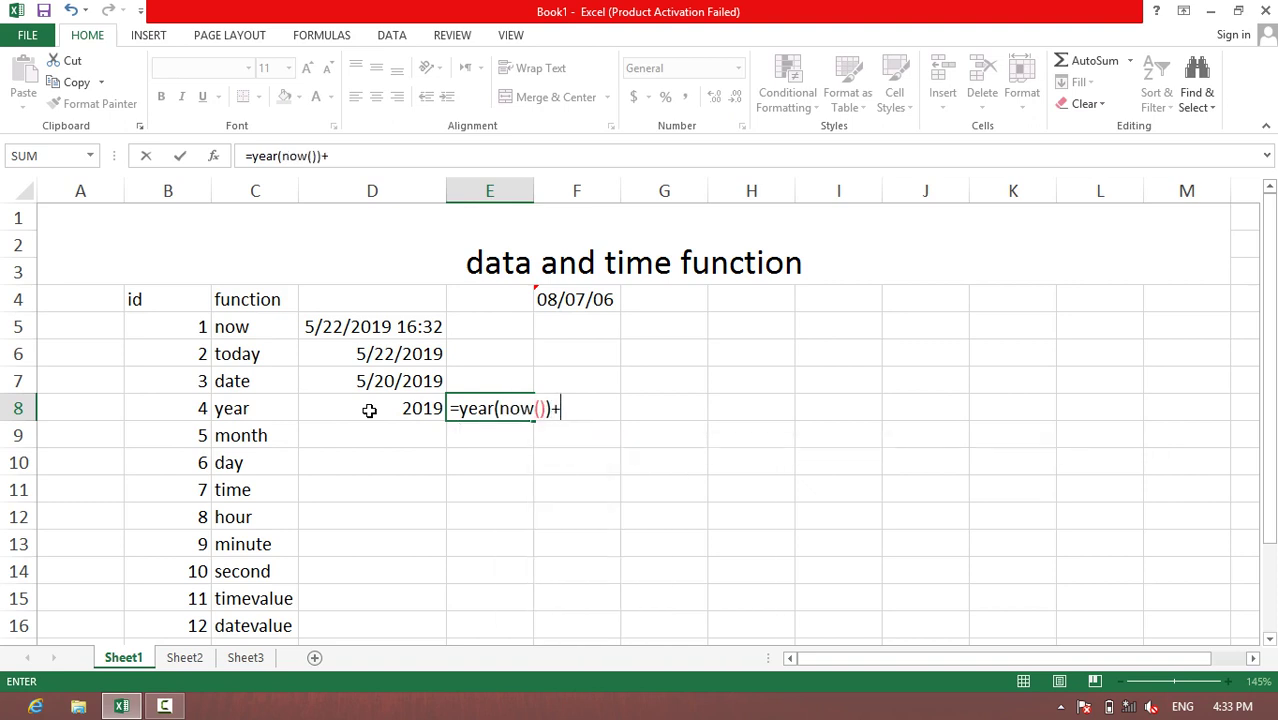
type("5")
key("Return")
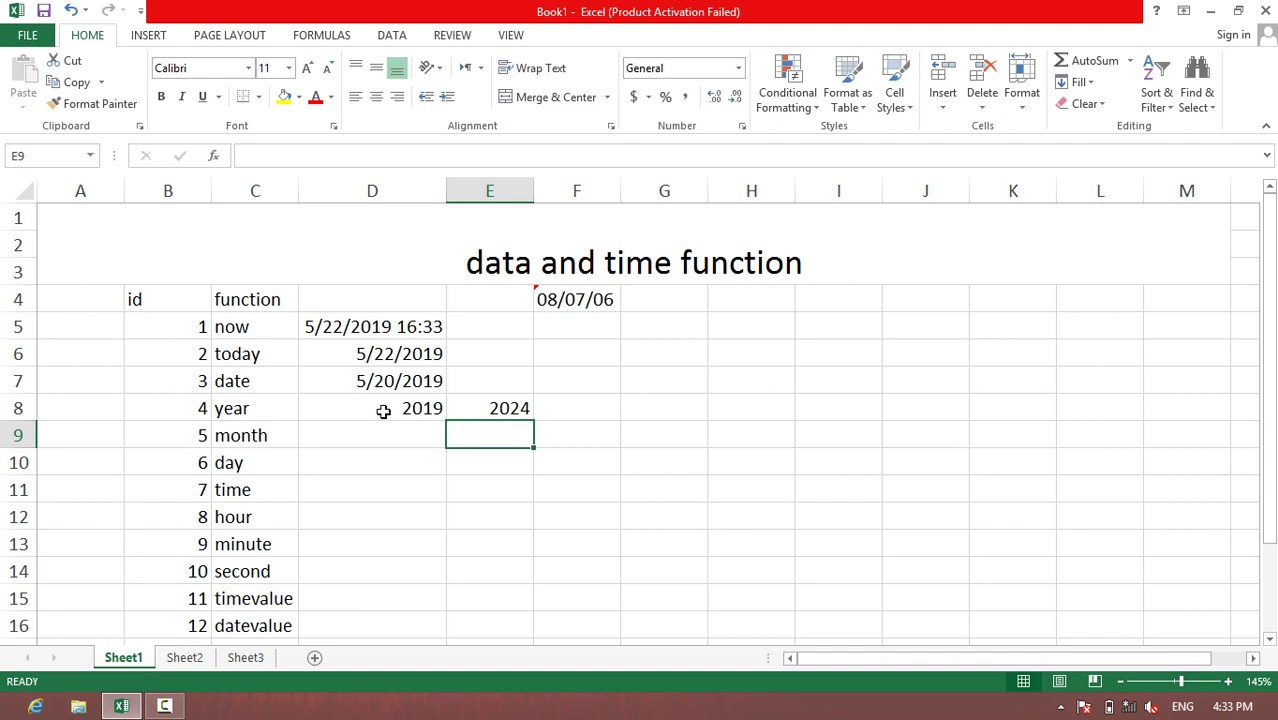
Edit the YEAR formula in E8 to subtract 10 years instead, making it =YEAR(NOW())-10
left_click(489, 404)
double_click(489, 404)
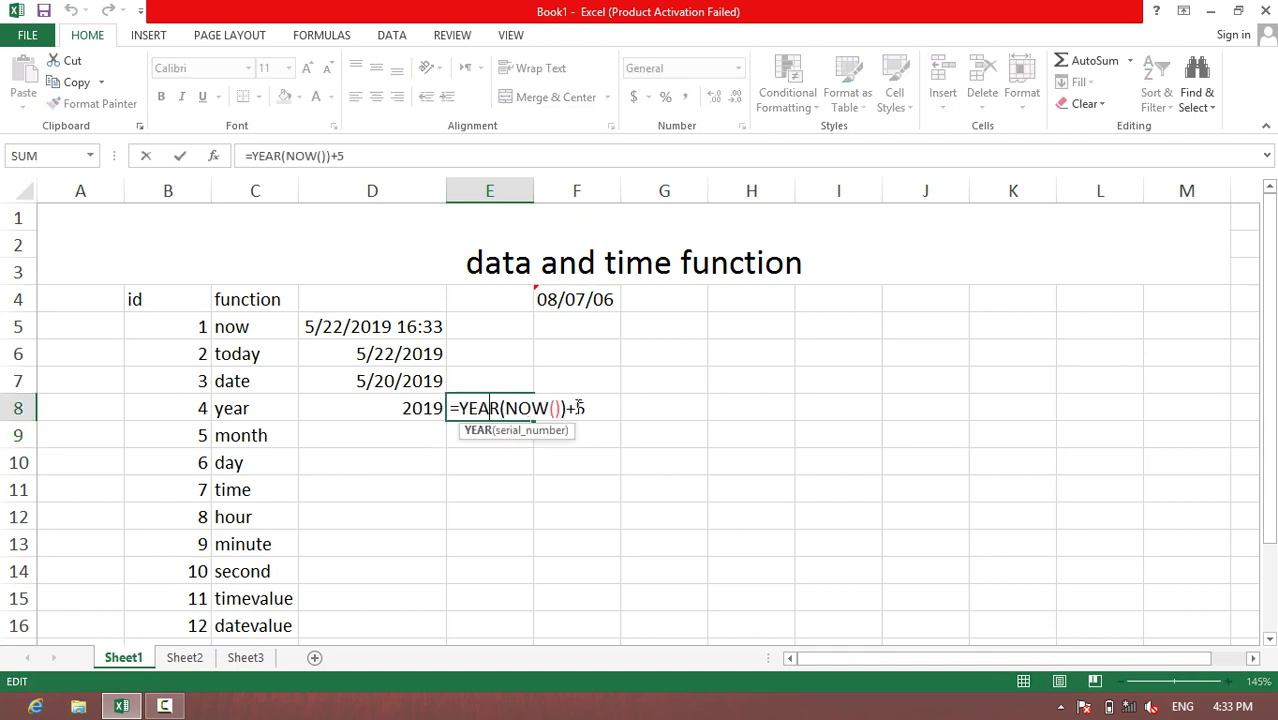
left_click(568, 405)
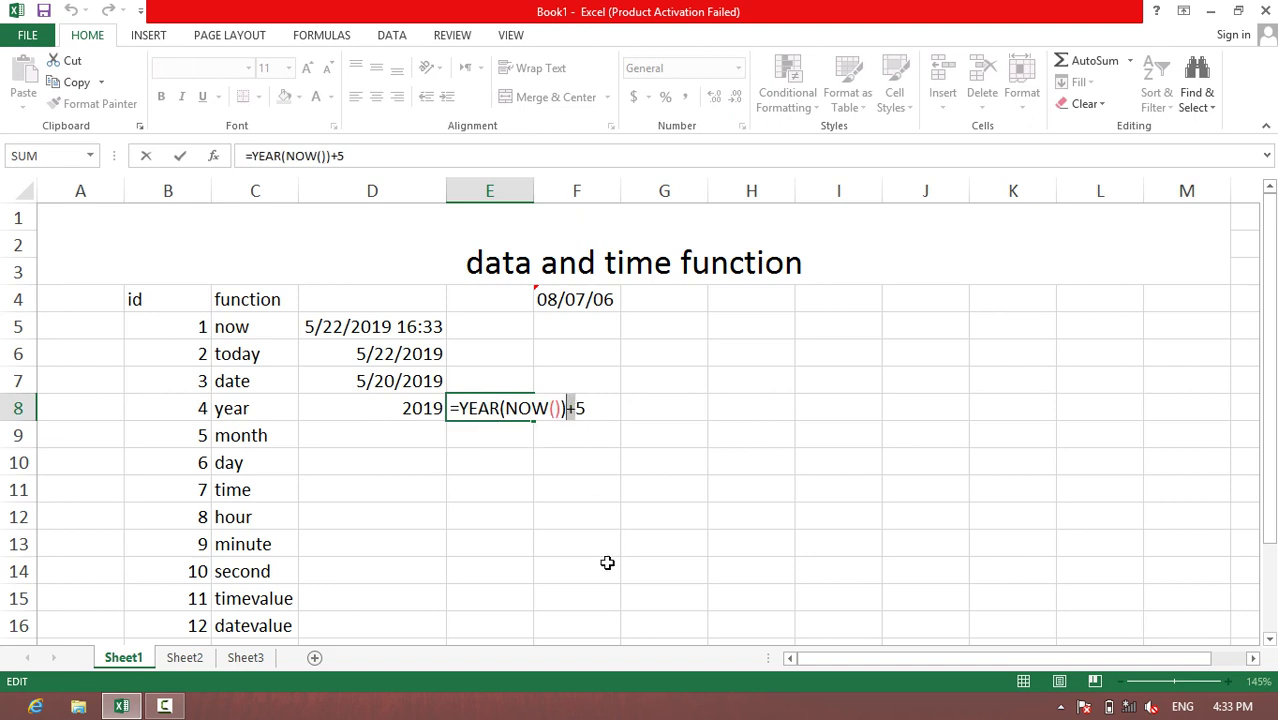
key("Delete")
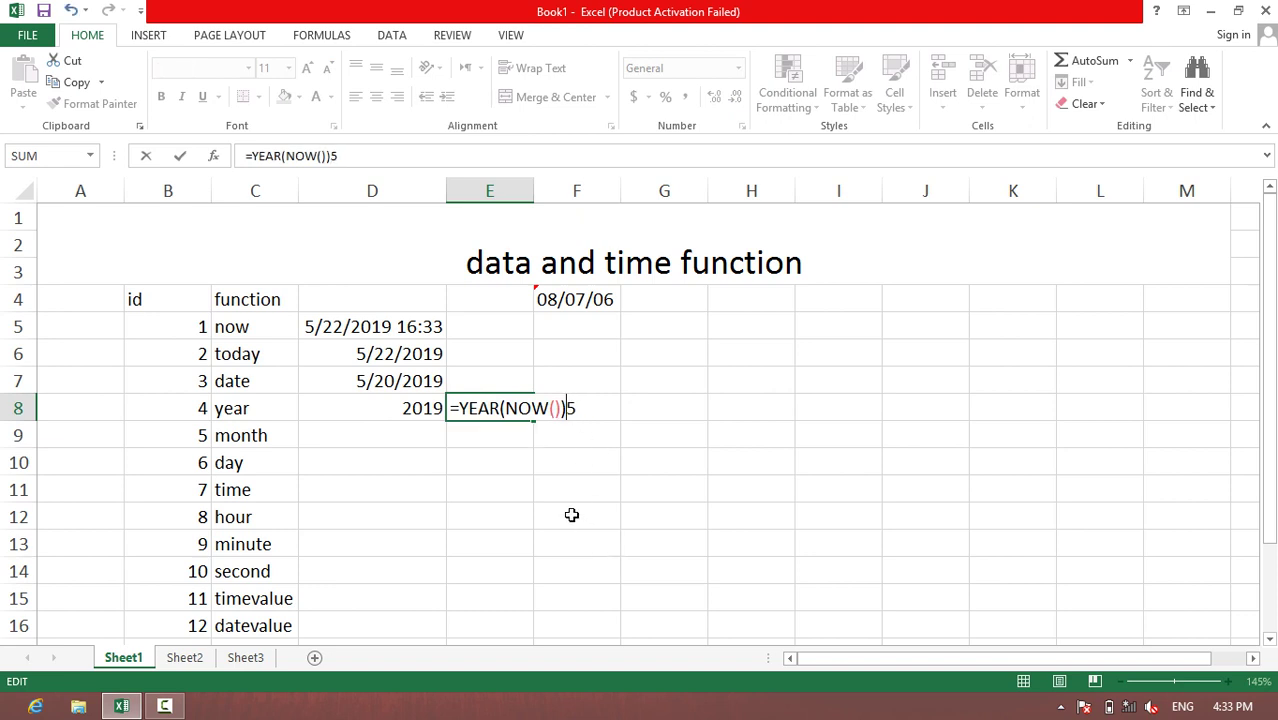
key("Delete")
type("-10")
key("Return")
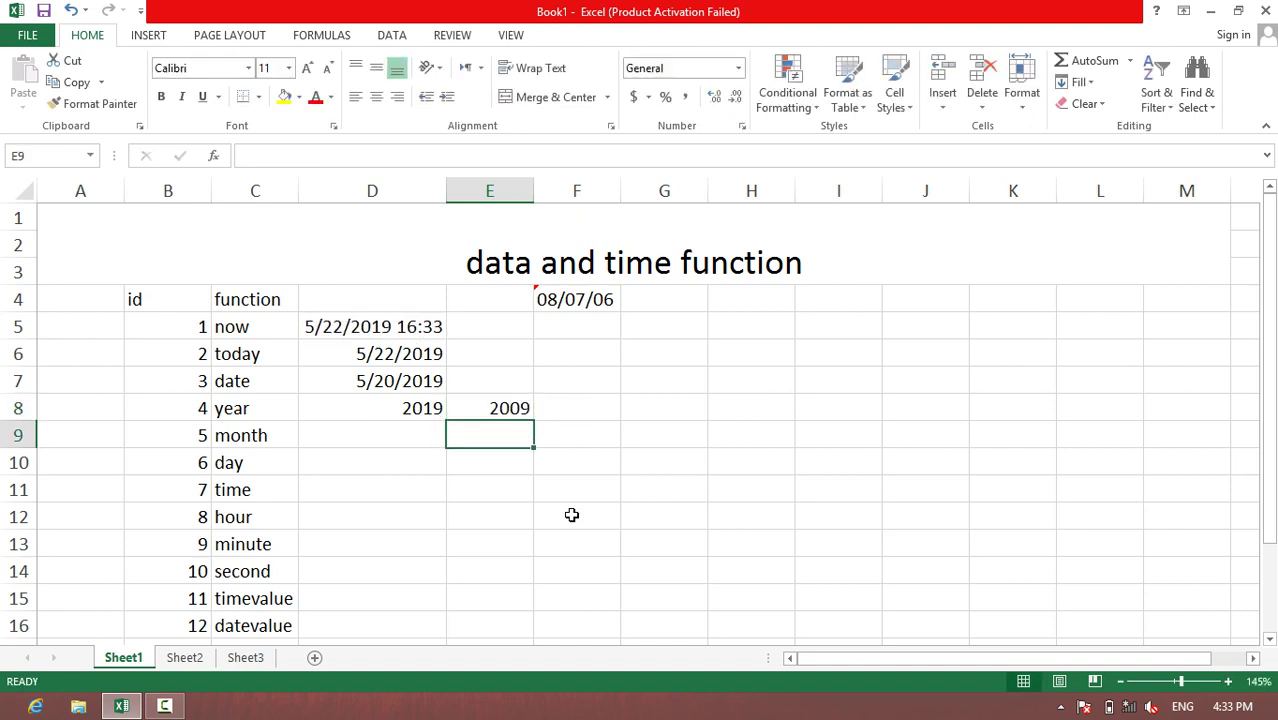
Change the number subtracted in the E8 formula to 20, making it =YEAR(NOW())-20
double_click(487, 409)
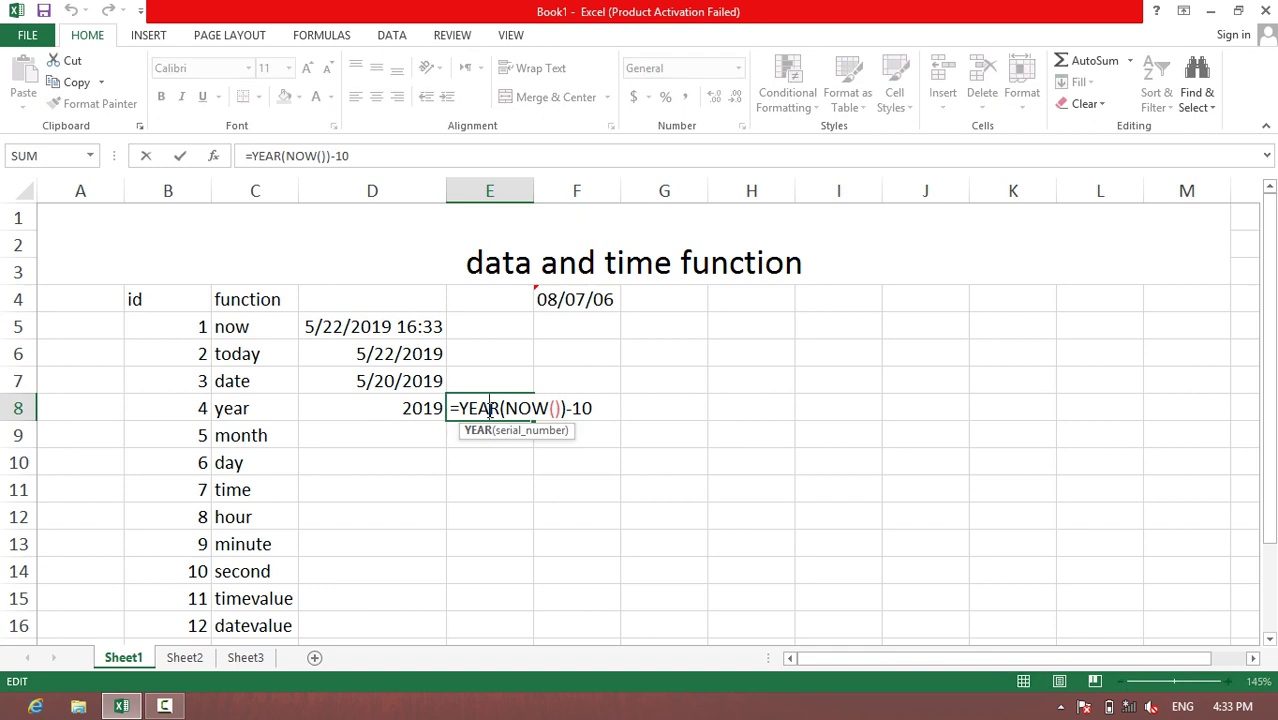
left_click_drag(593, 408, 565, 408)
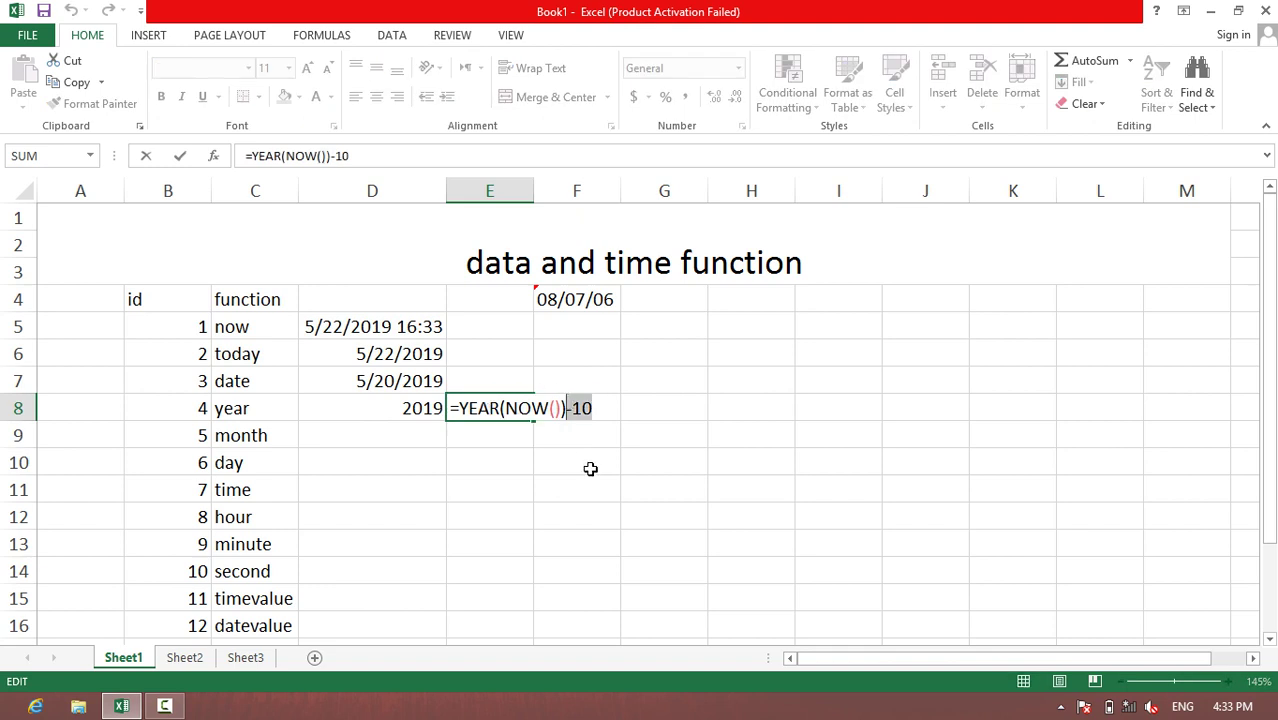
type("-")
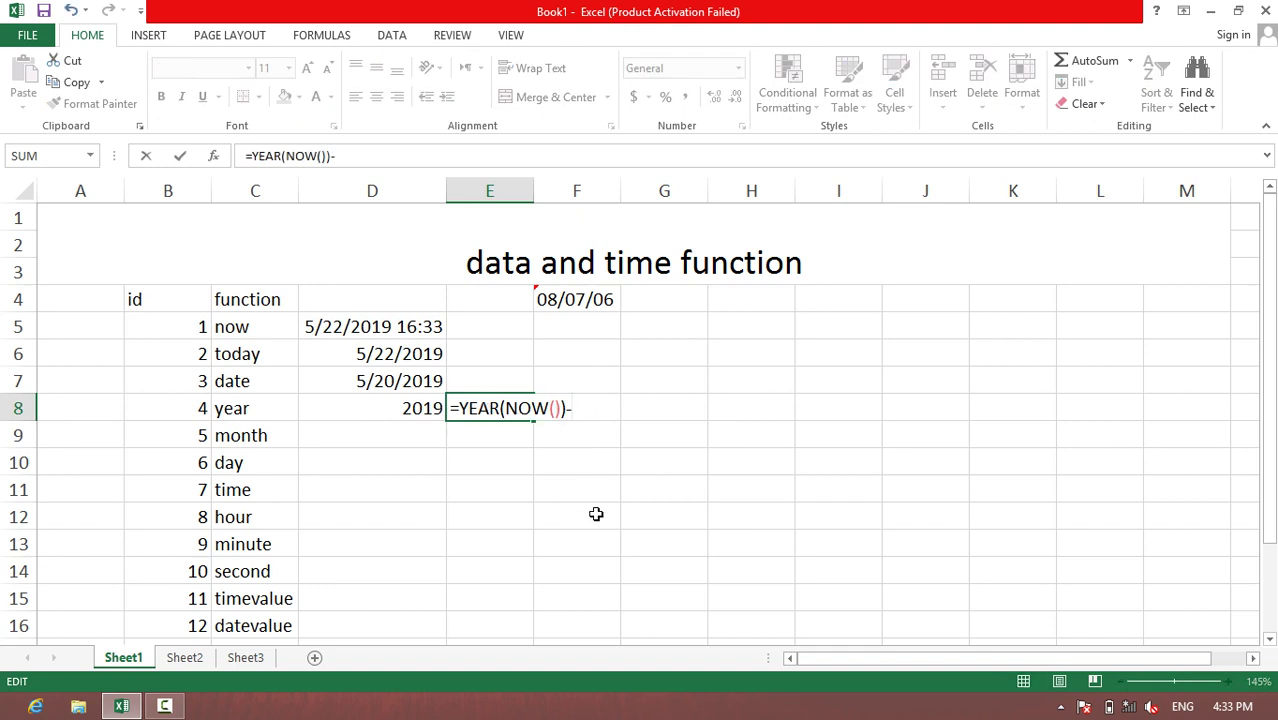
type("20")
key("Return")
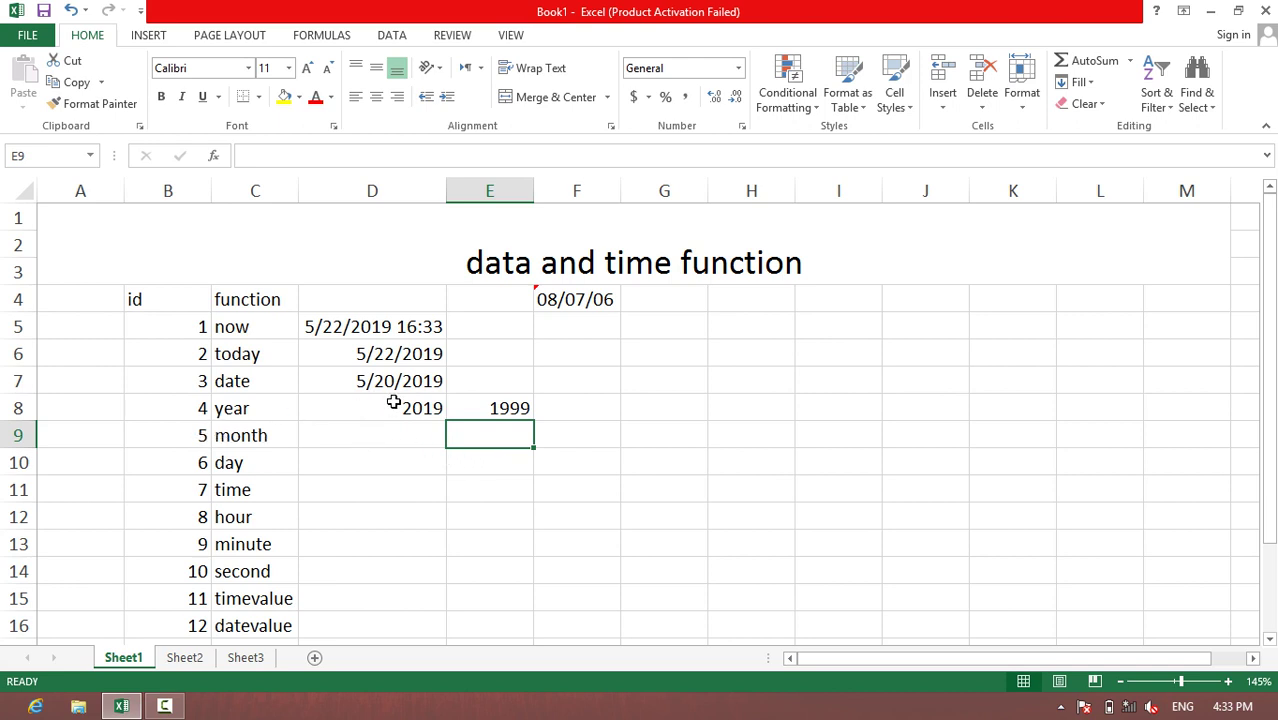
left_click(436, 408)
double_click(491, 408)
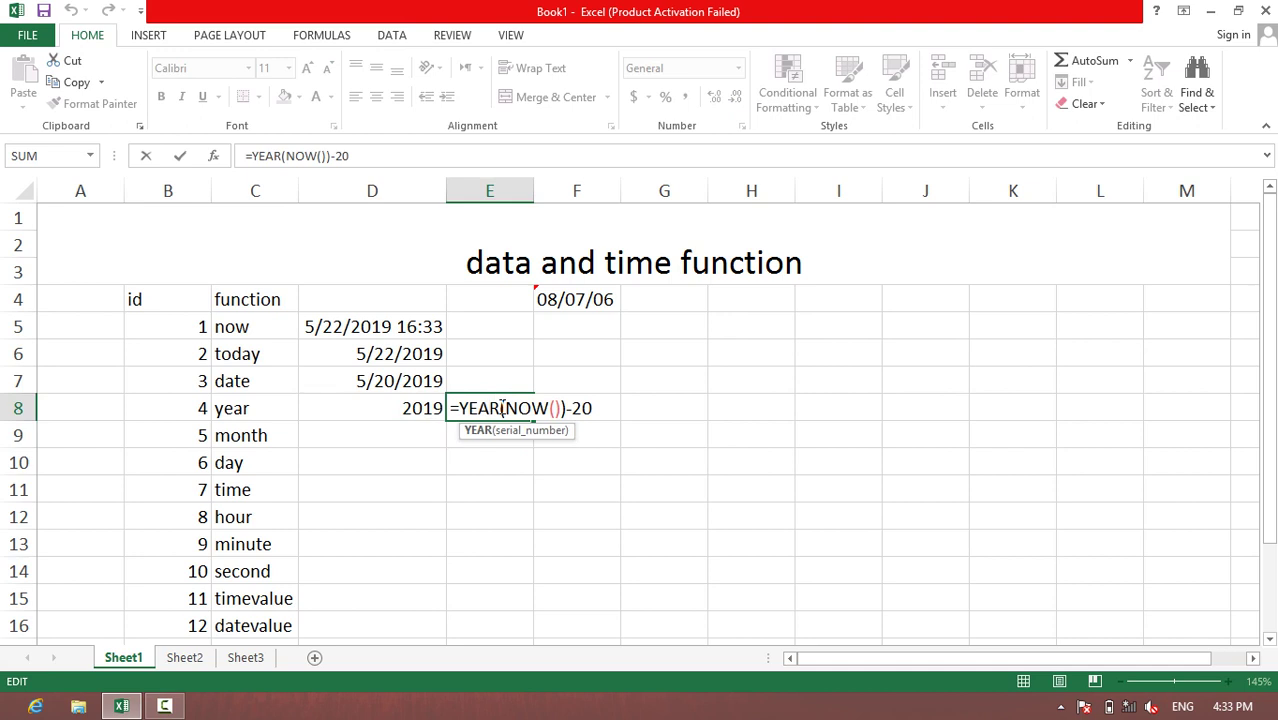
key("Return")
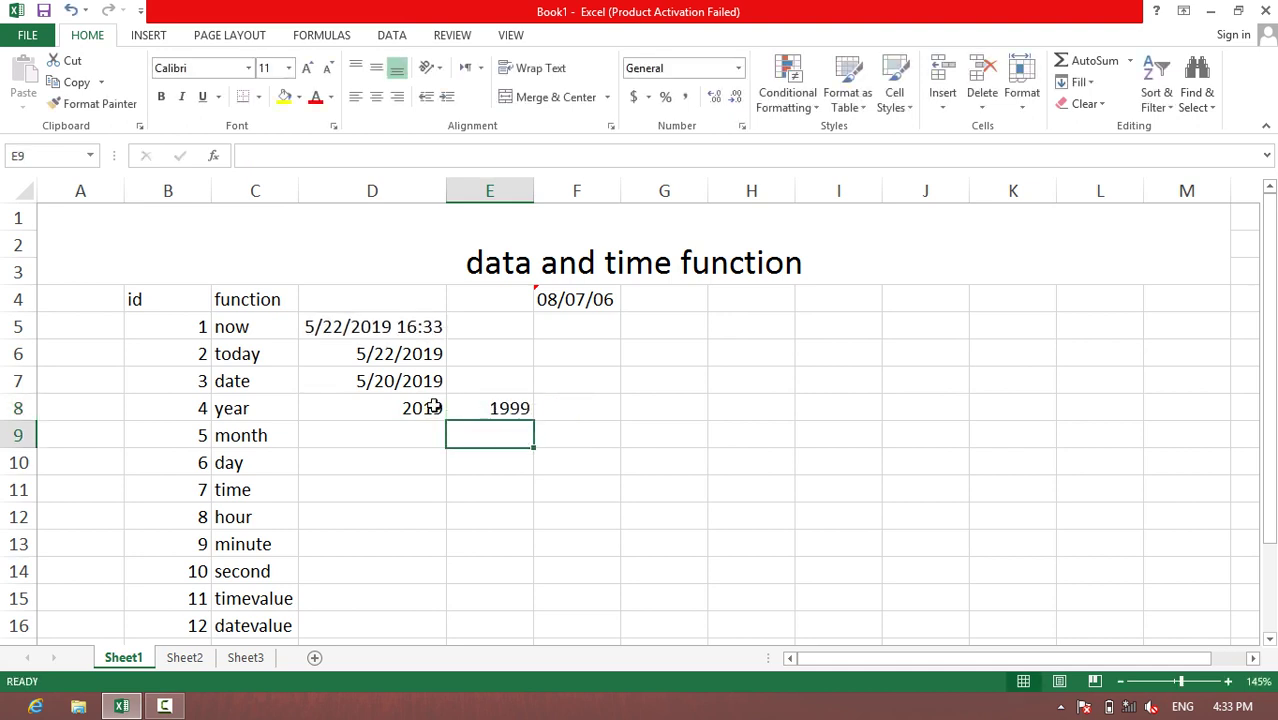
Enter the formula =MONTH(F4) in cell D9 to extract the month from the sample date
left_click(379, 431)
type("=month")
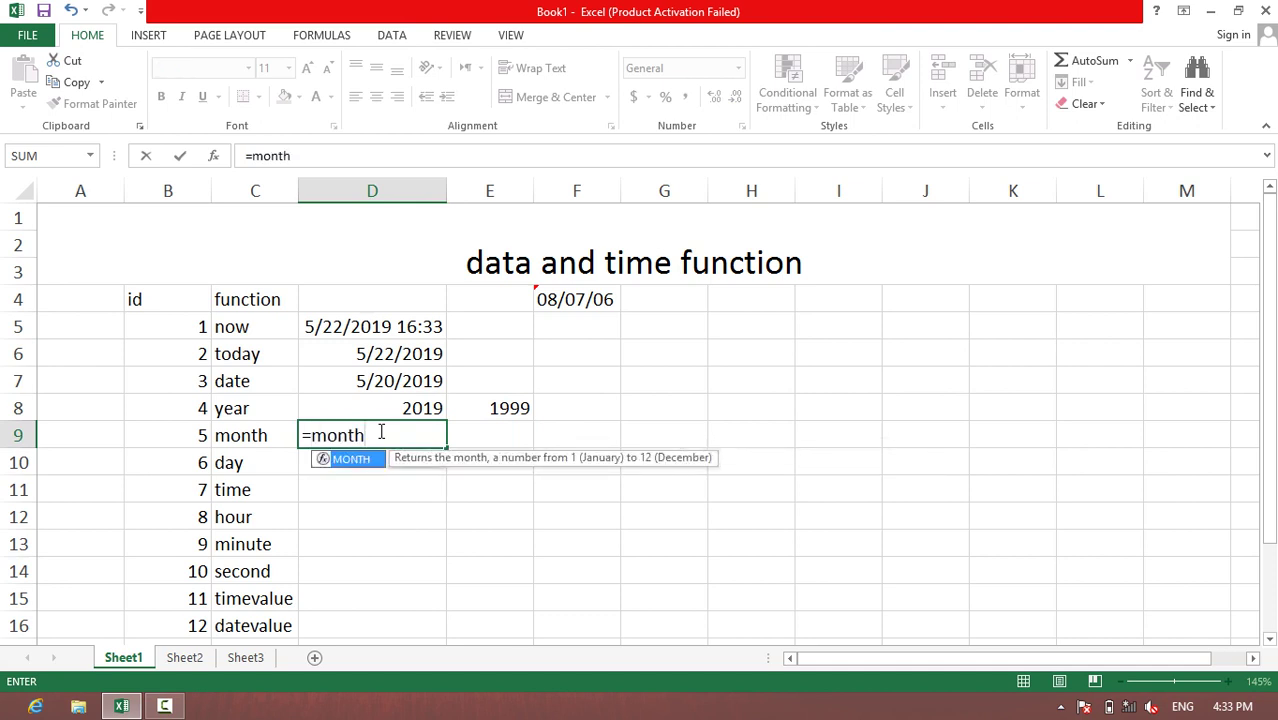
type("(")
left_click(540, 299)
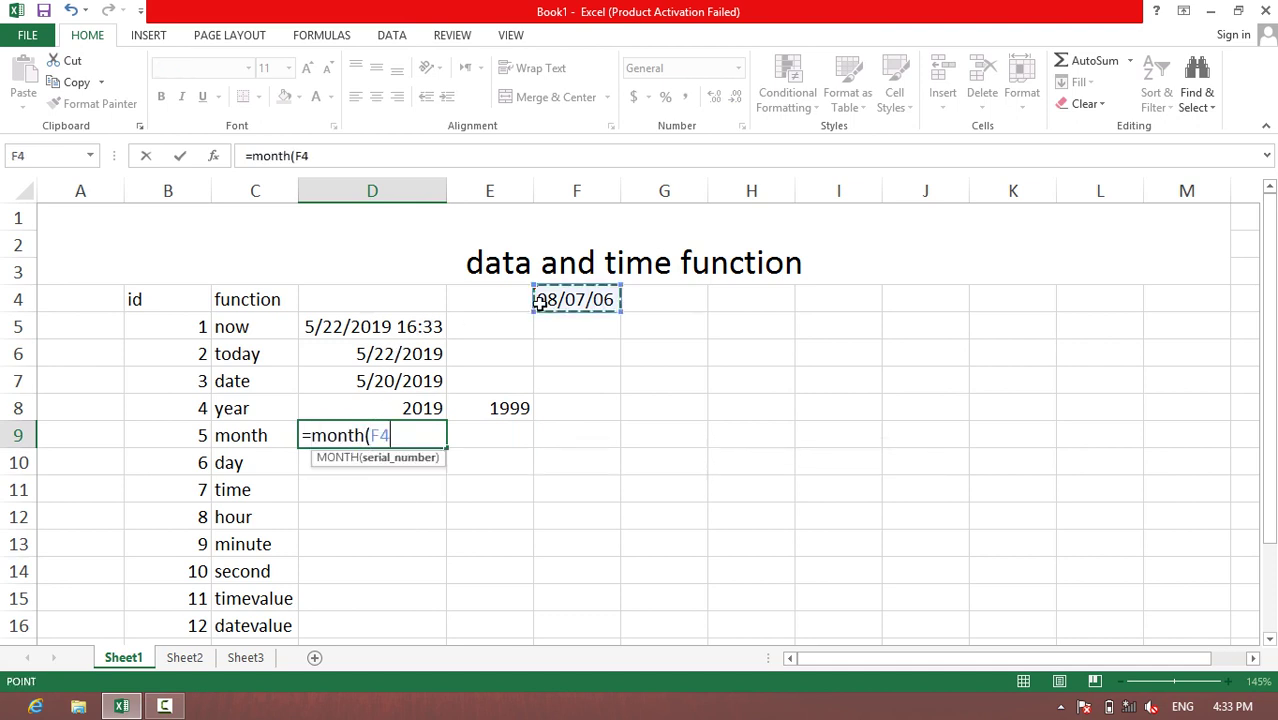
key("Return")
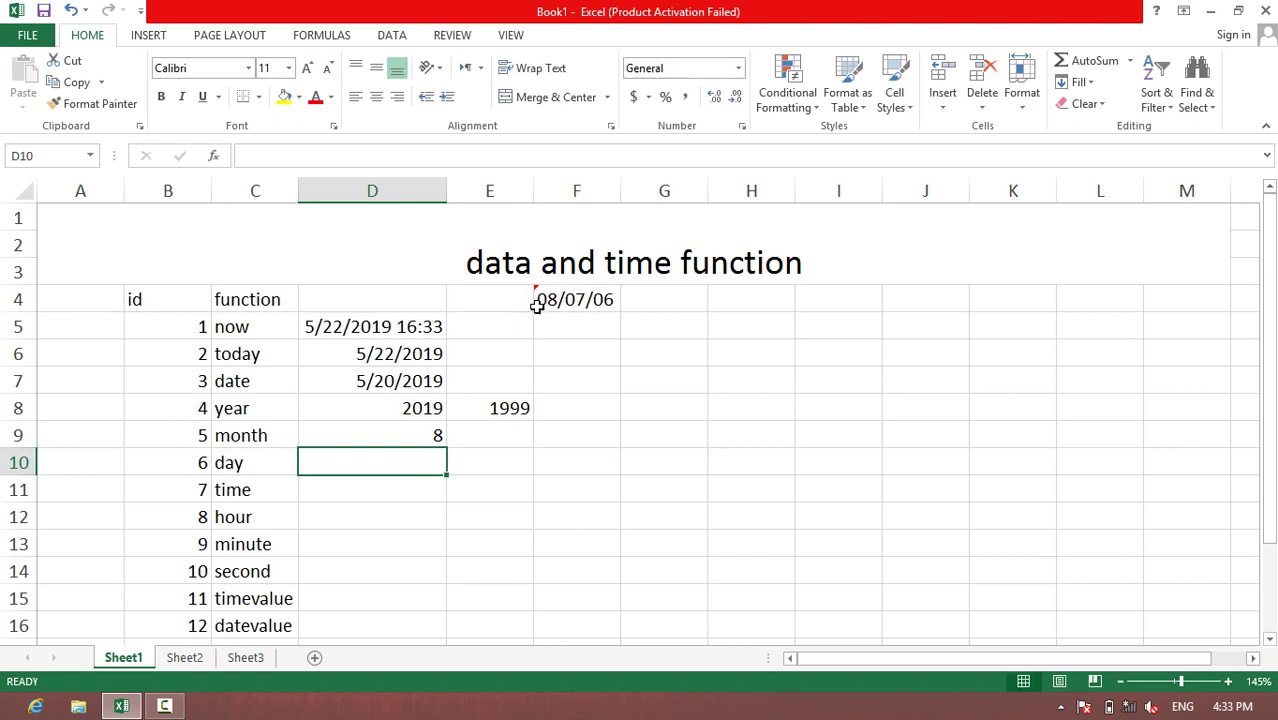
Change the argument of the MONTH formula in D9 to D7, the cell with the DATE result
double_click(412, 435)
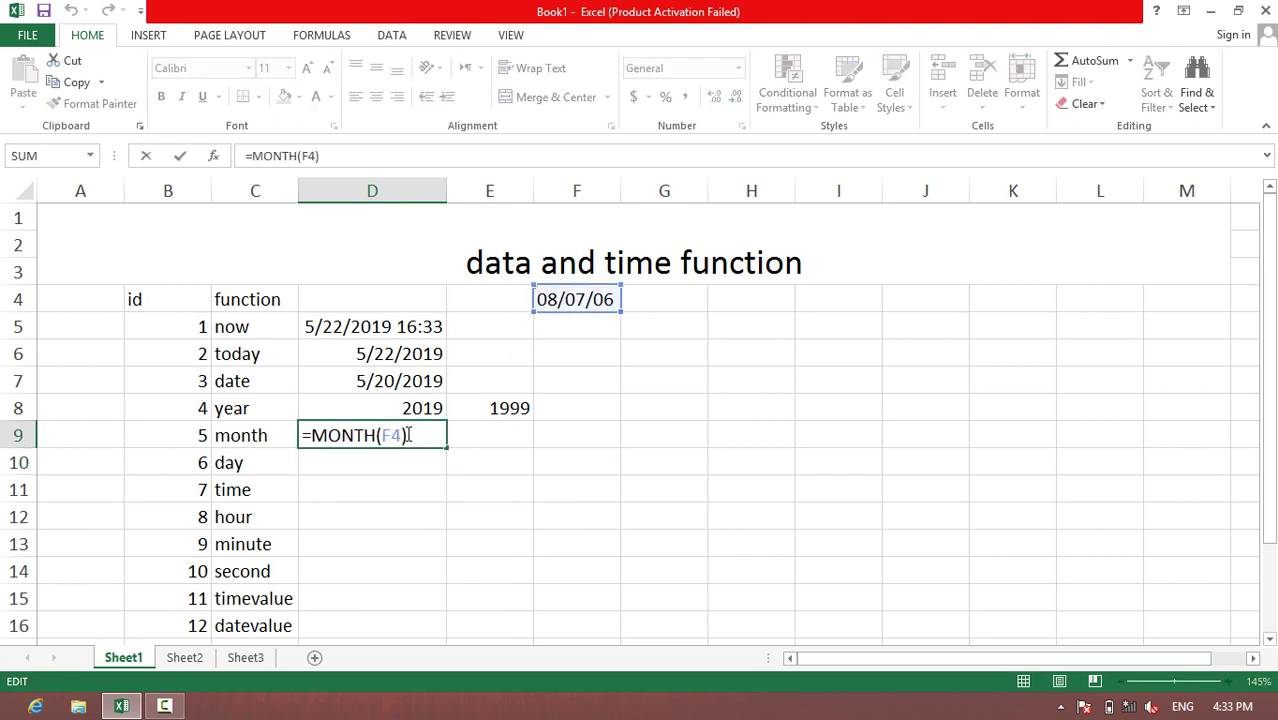
double_click(391, 436)
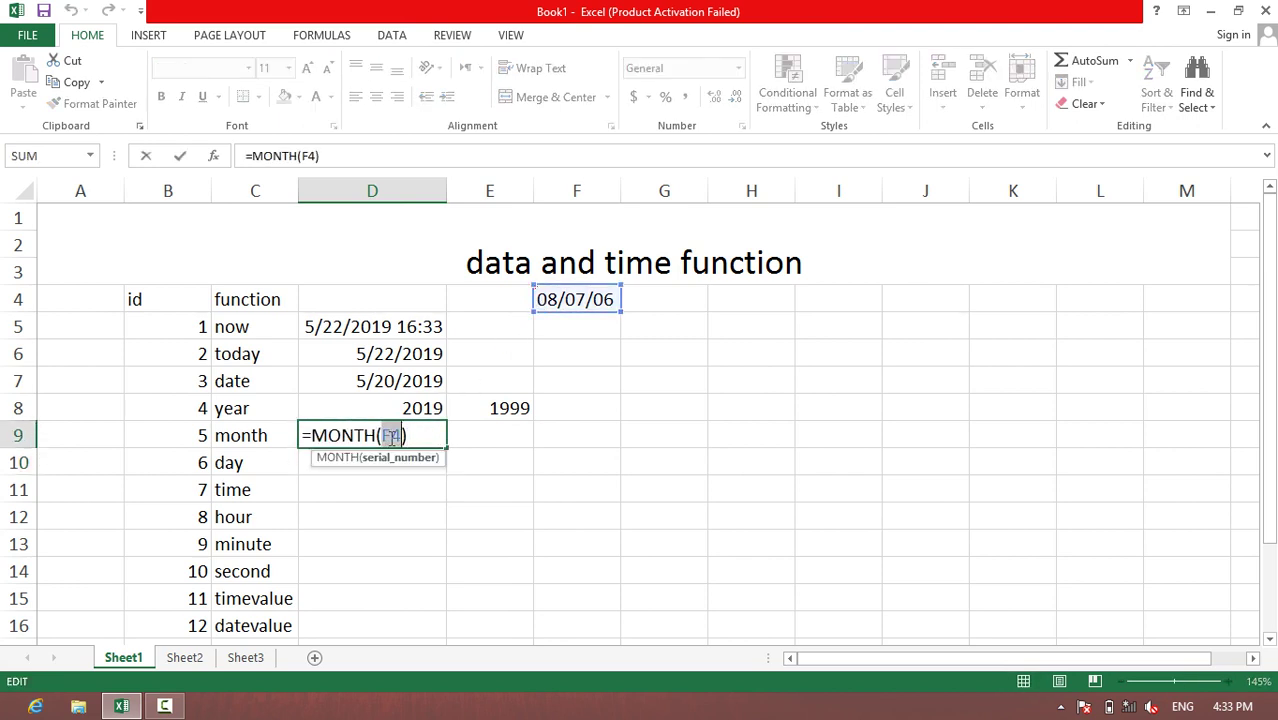
left_click(388, 375)
key("Return")
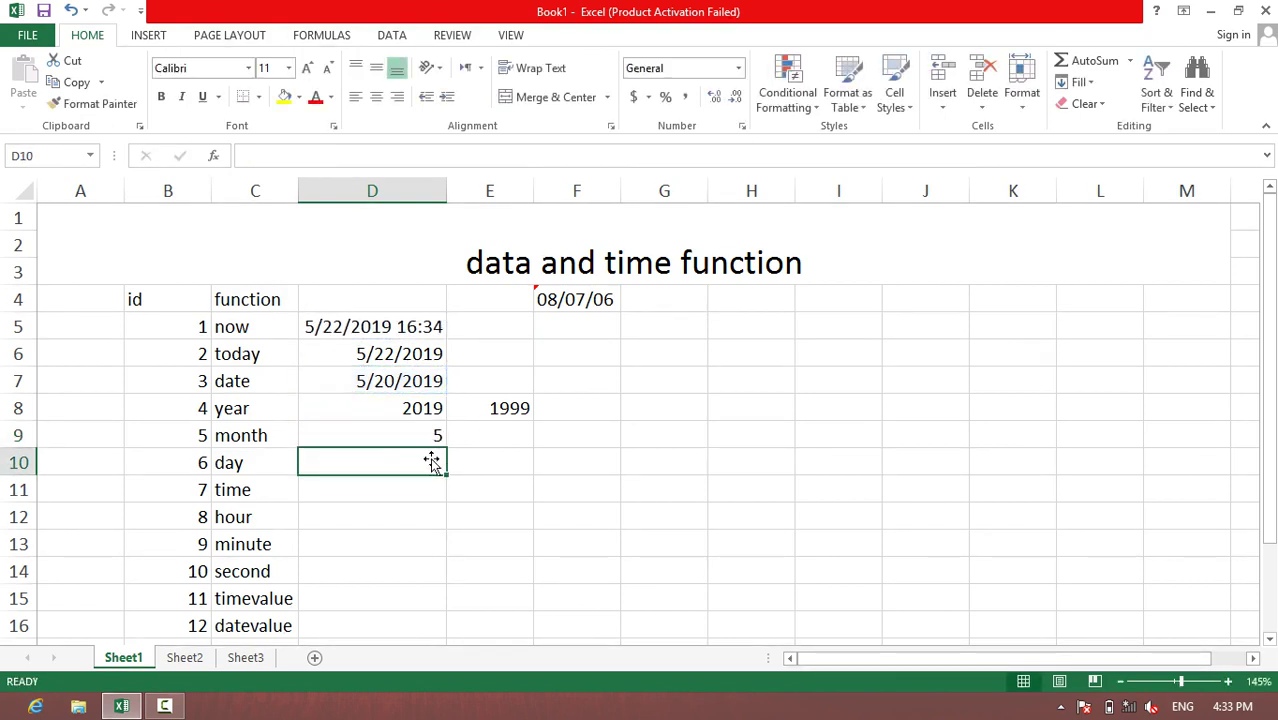
Enter the formula =MONTH(NOW())+3 in cell E9 to add three to the current month number
left_click(479, 430)
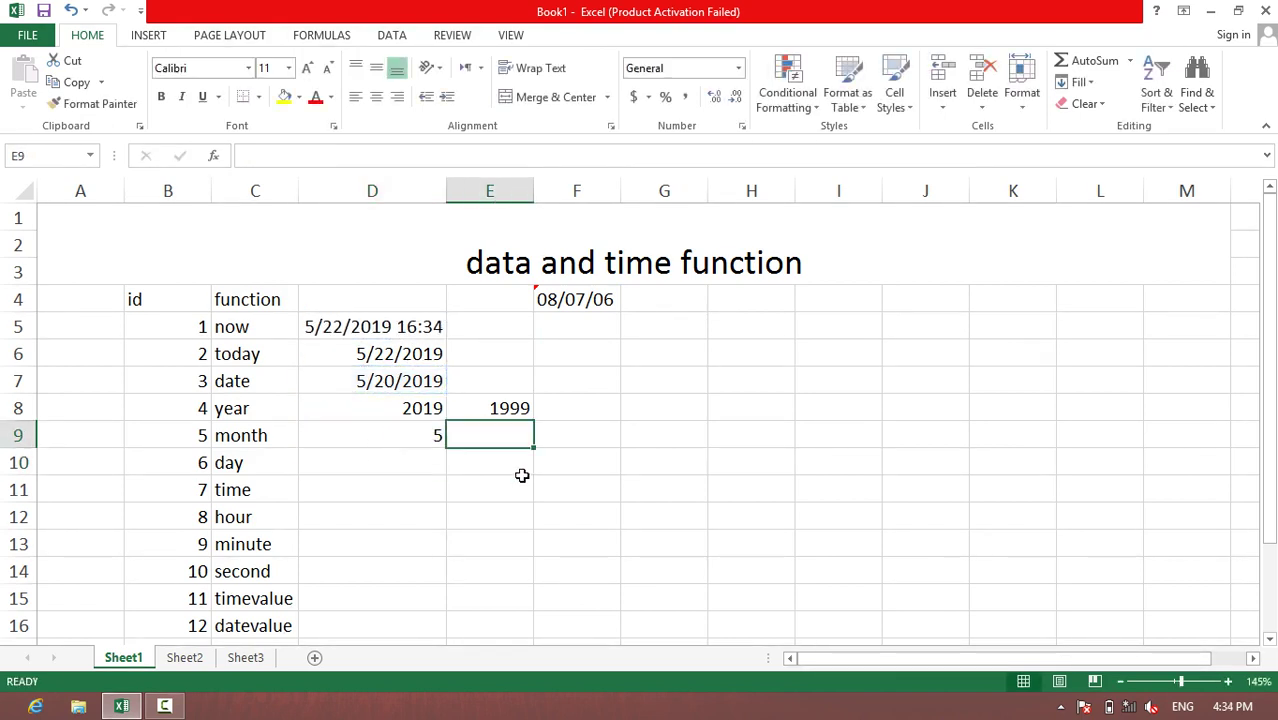
type("=m")
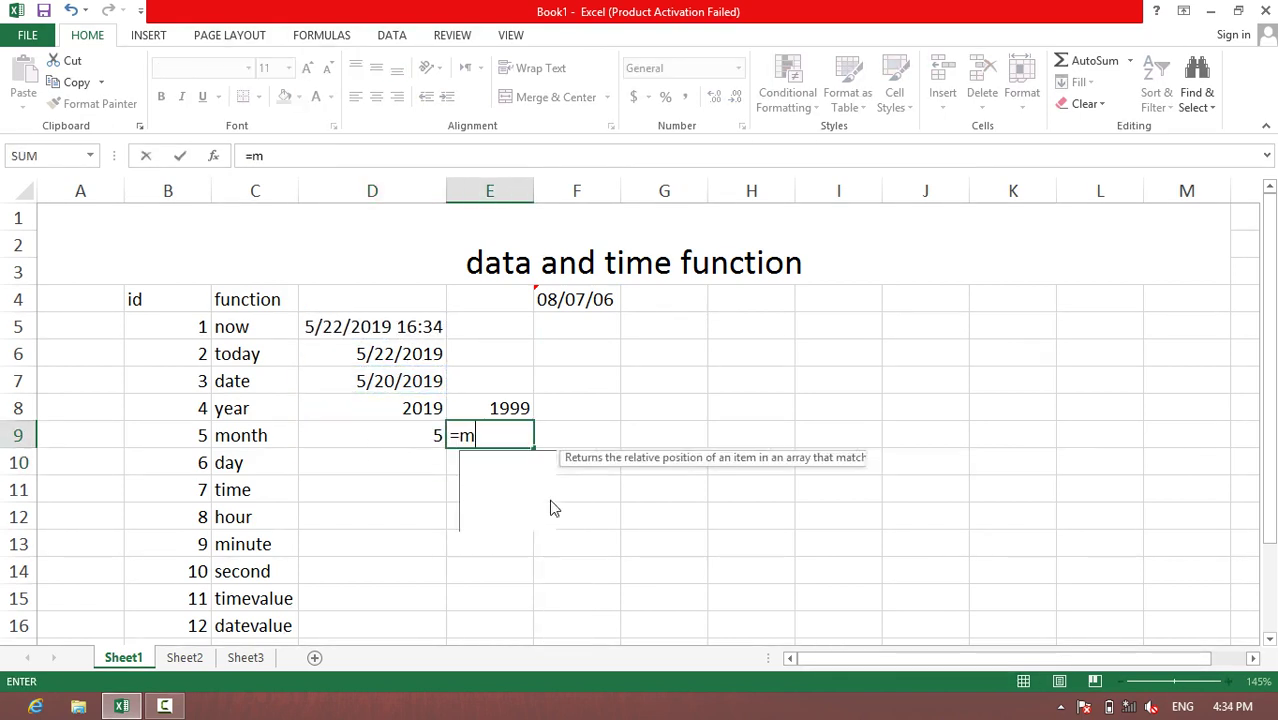
type("onth(")
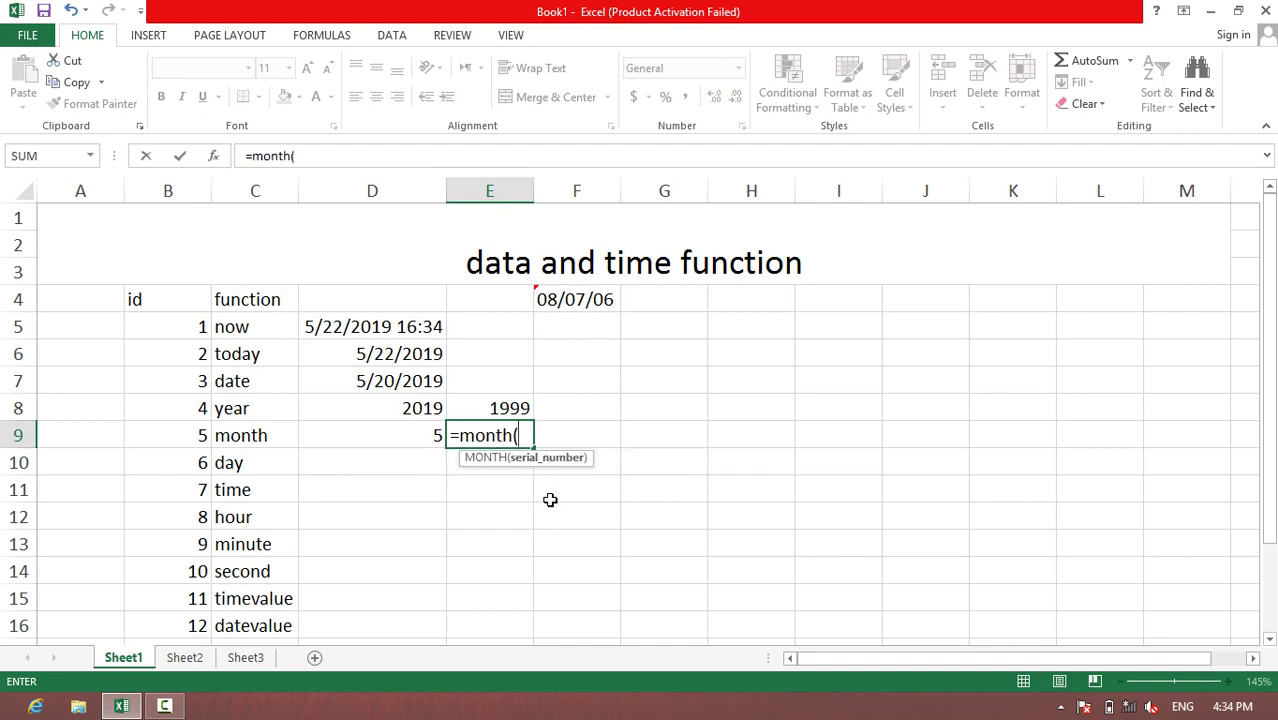
type("now())+")
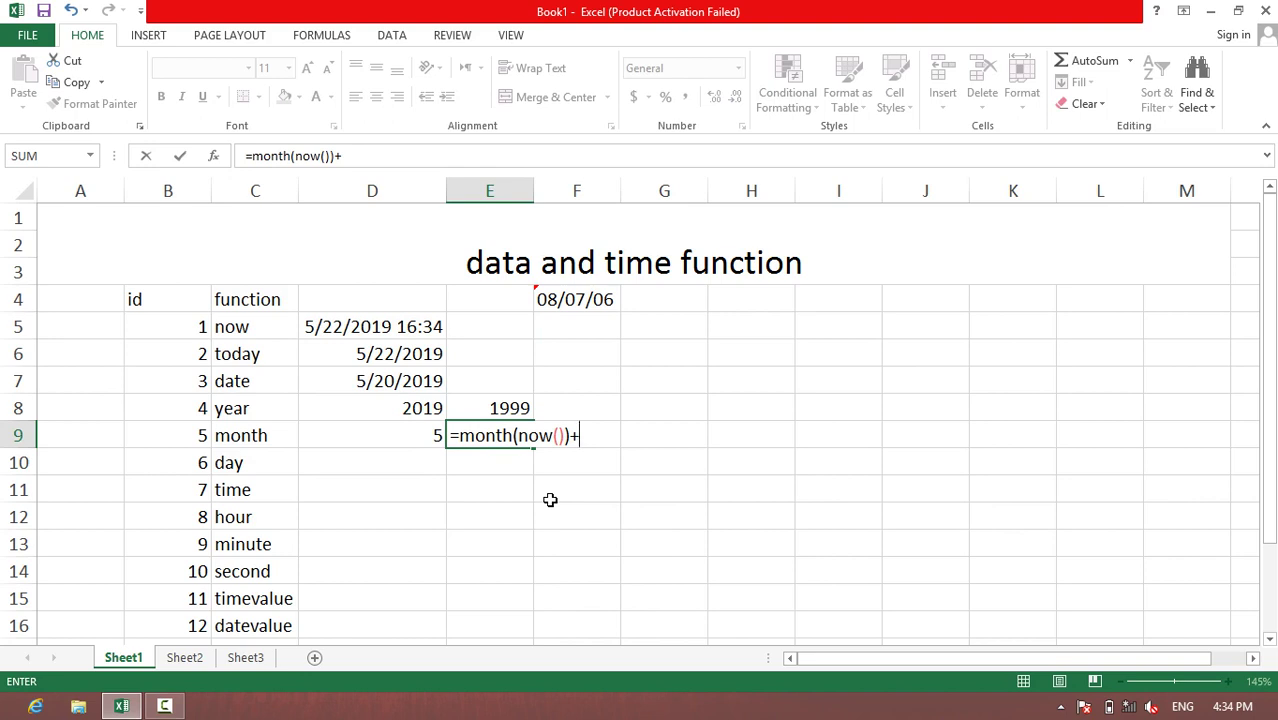
type("3")
key("Return")
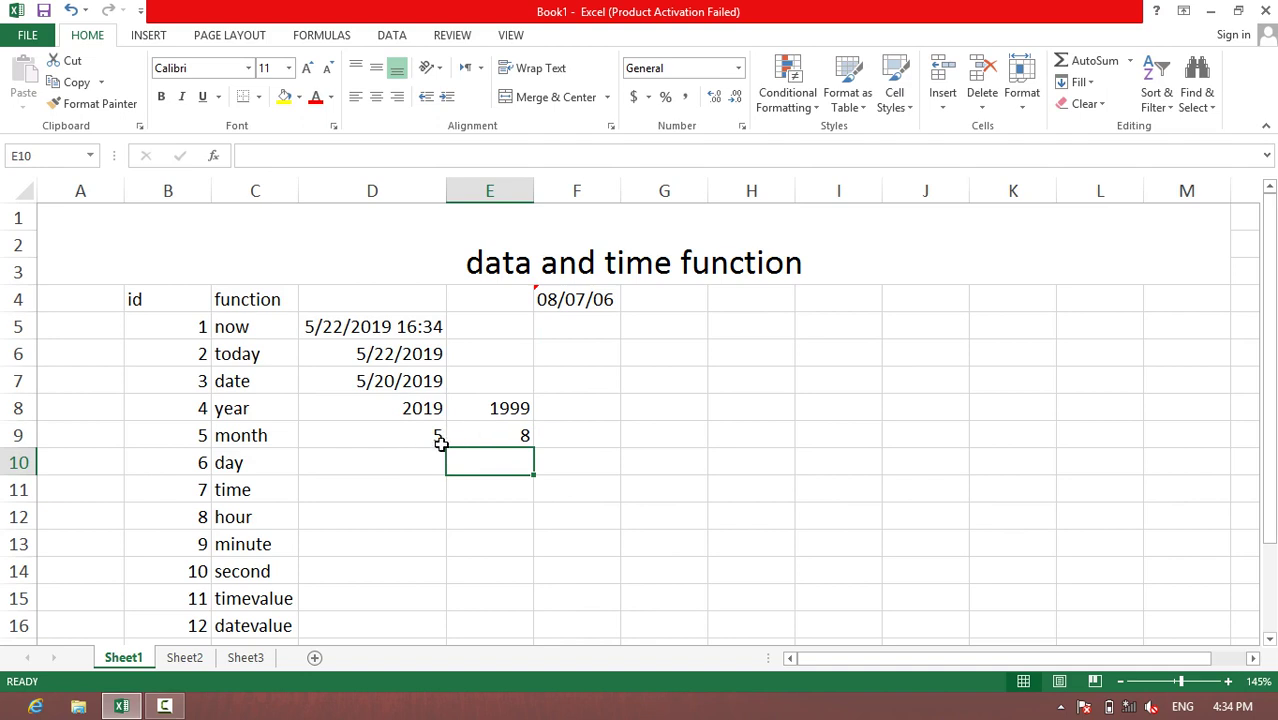
Enter the formula =DAY(F4) in cell D10 to extract the day from the sample date
left_click(352, 462)
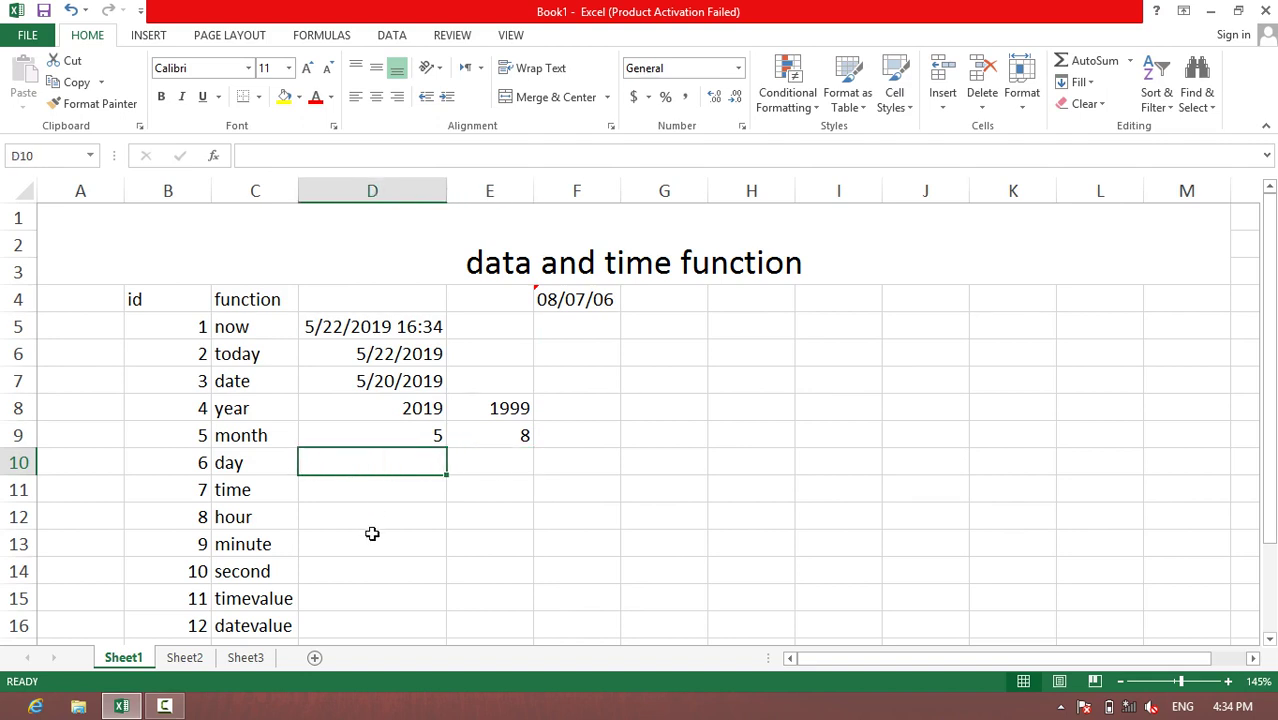
type("=day")
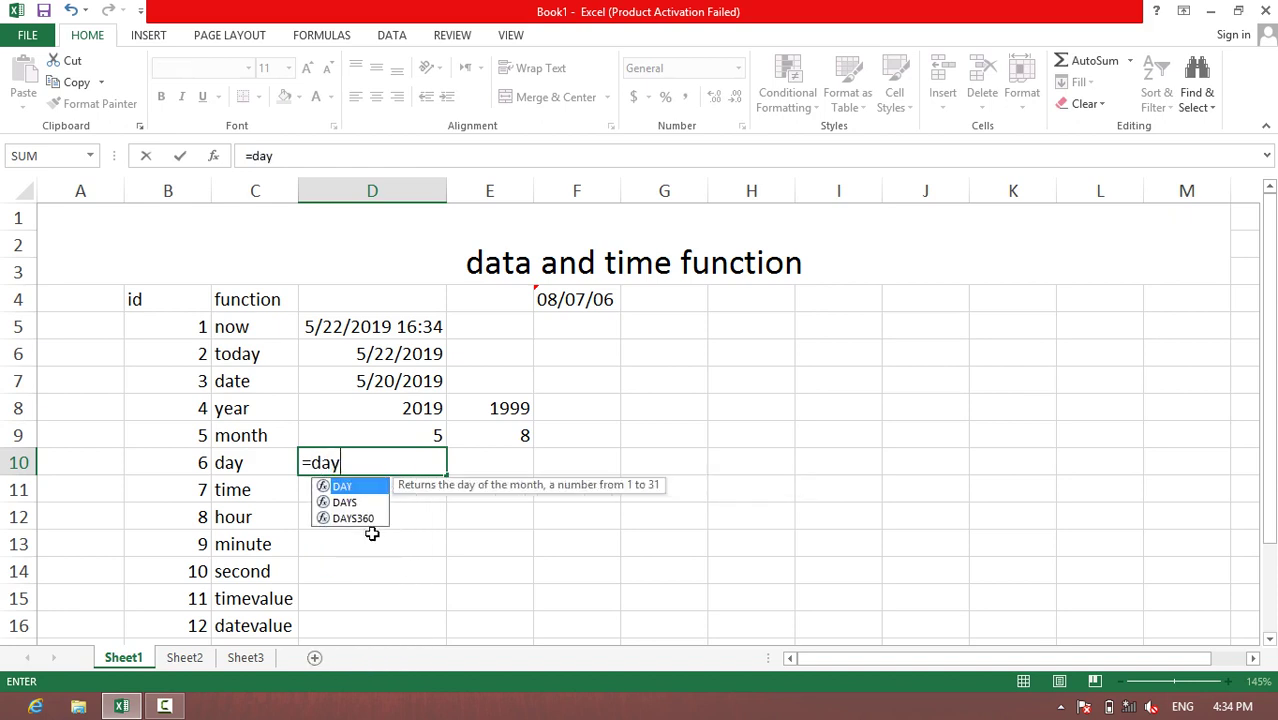
type("(")
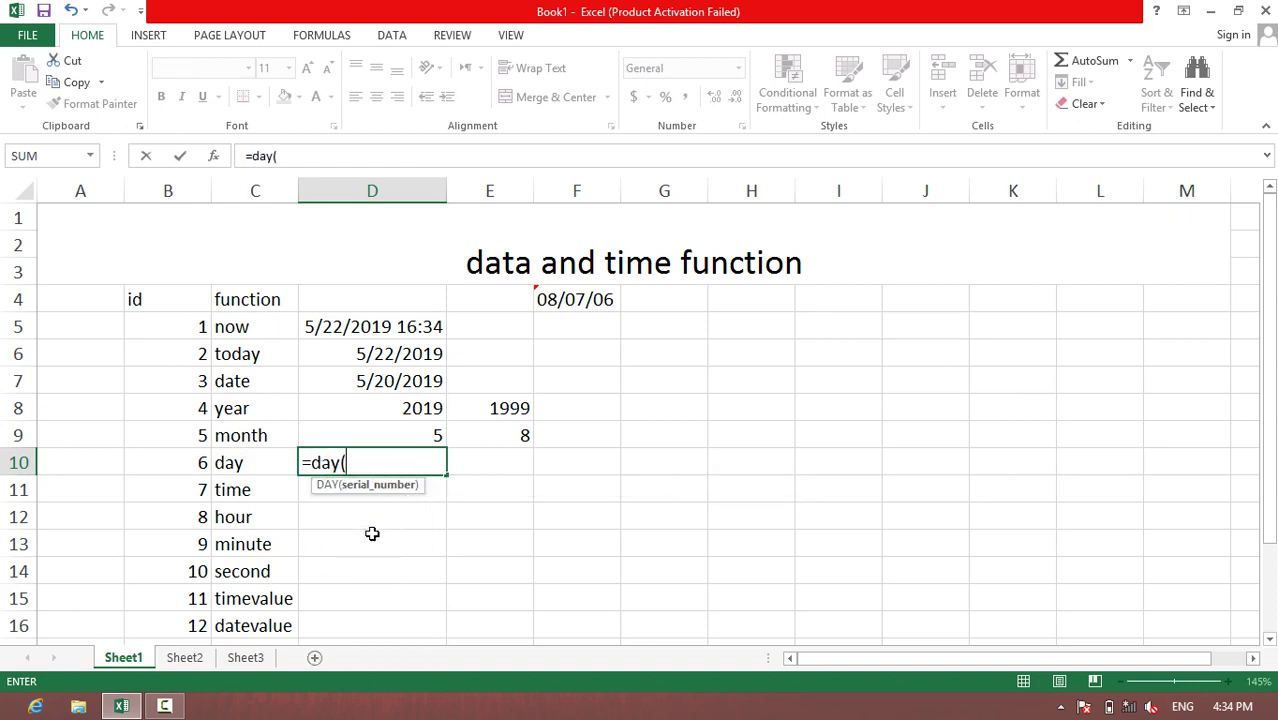
left_click(602, 303)
type(")")
key("Return")
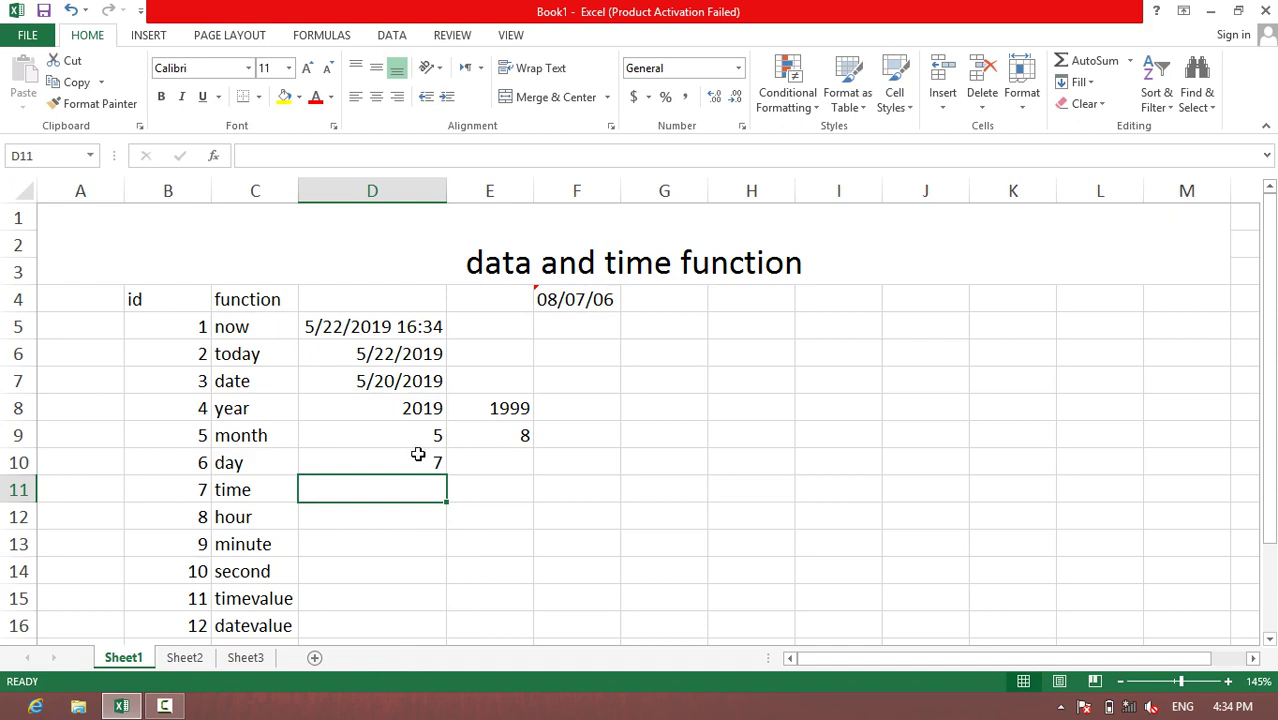
Enter the formula =DAY(NOW())+7 in cell E10 to add seven to the current day number
left_click(494, 467)
type("=d")
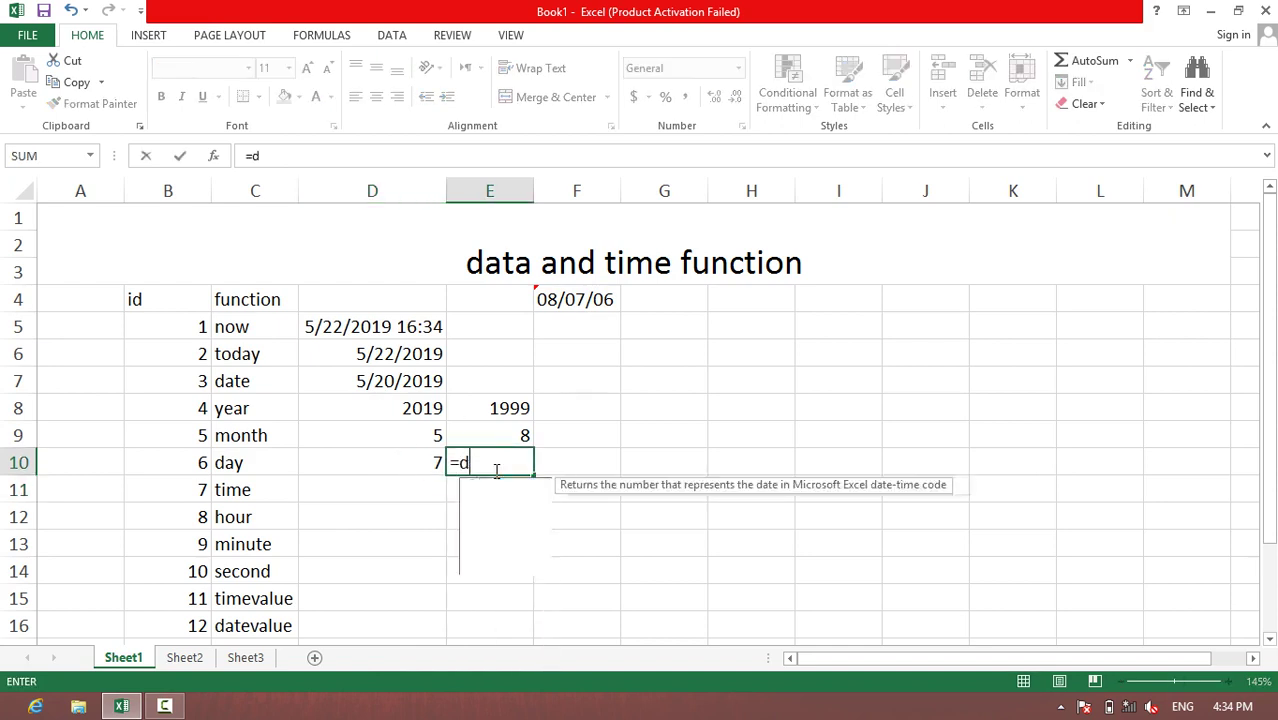
type("ay(")
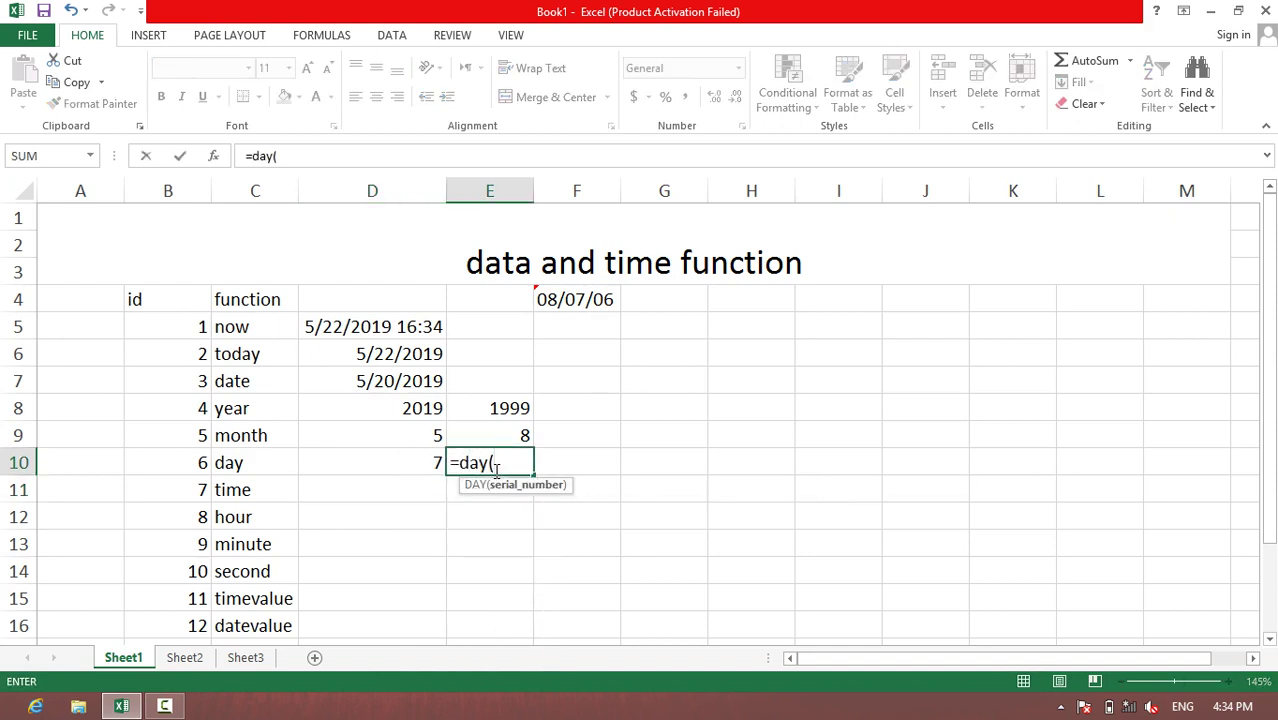
type("now()")
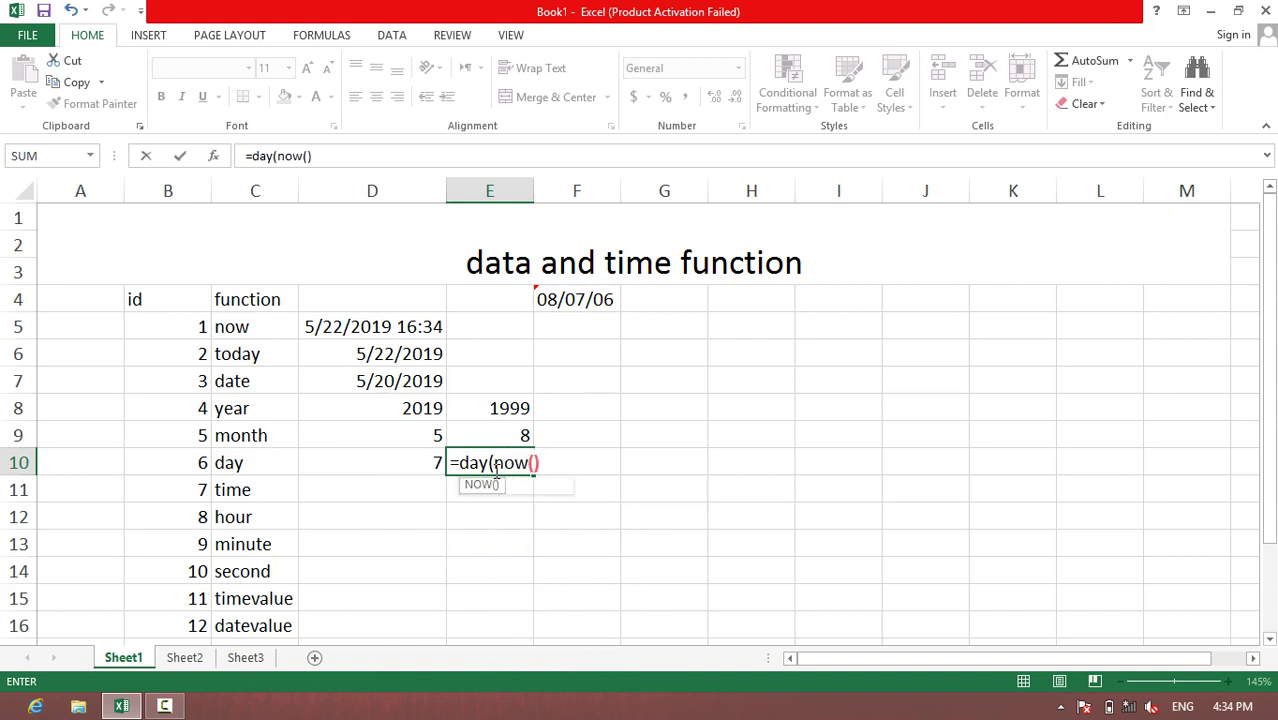
type(")+")
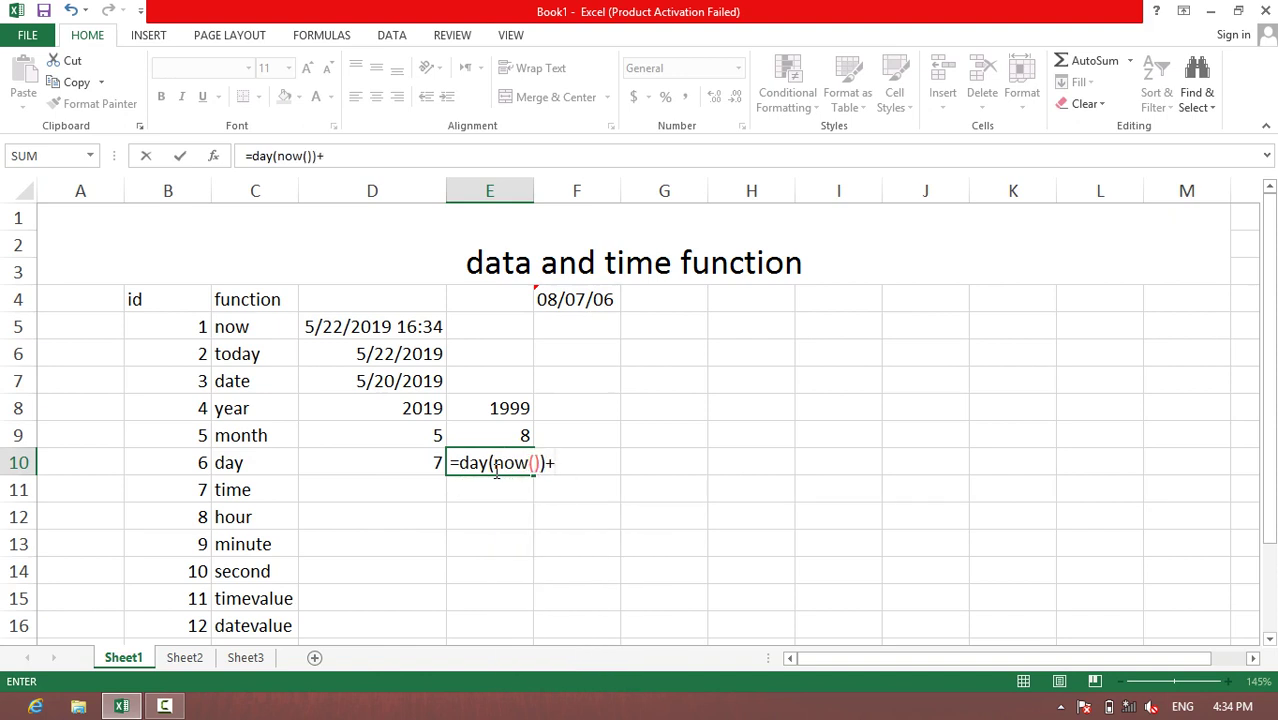
type("7")
key("Return")
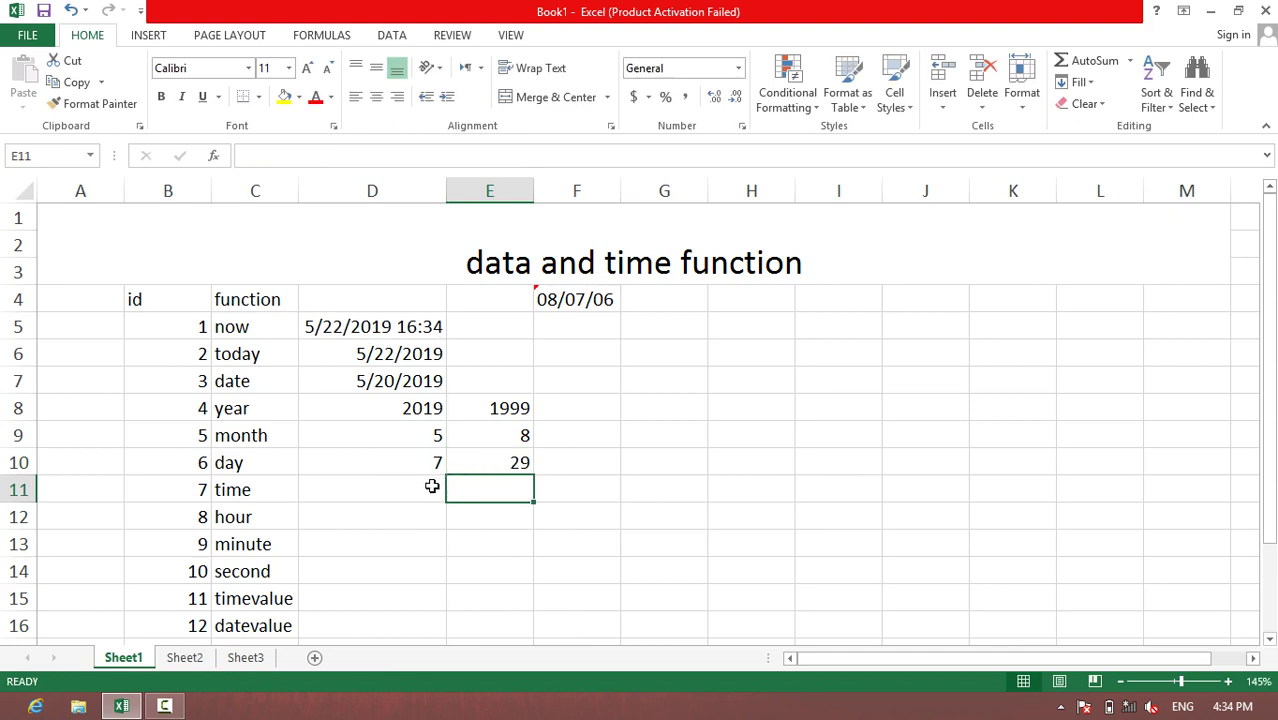
Enter the formula =TIME(8,20,40) in cell D11 beside the time function name
left_click(380, 487)
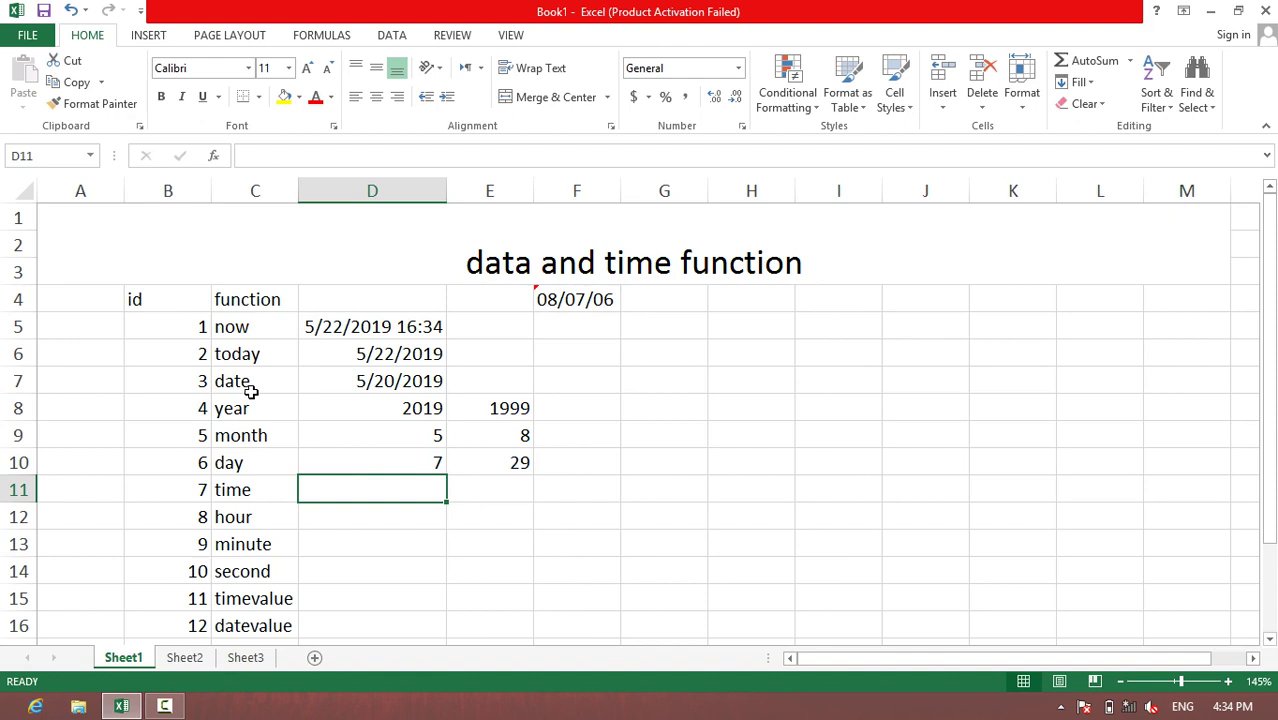
type("=time(")
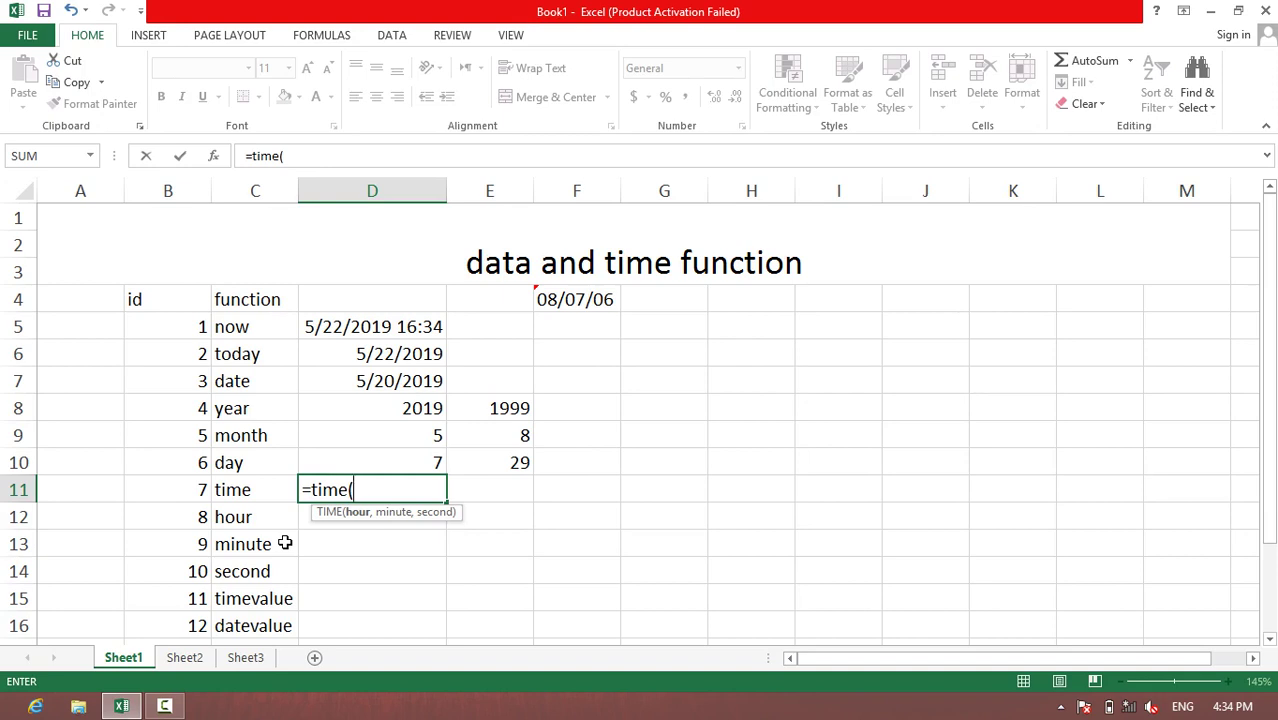
type("8,20")
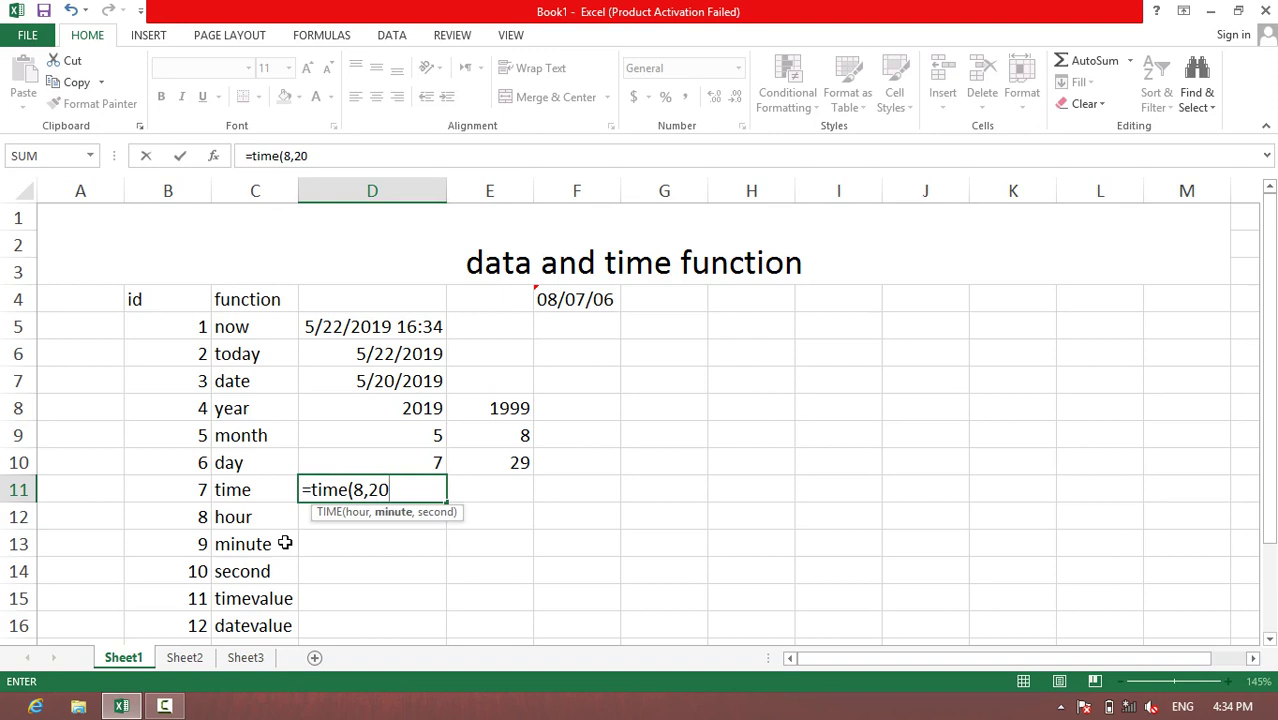
type(",40")
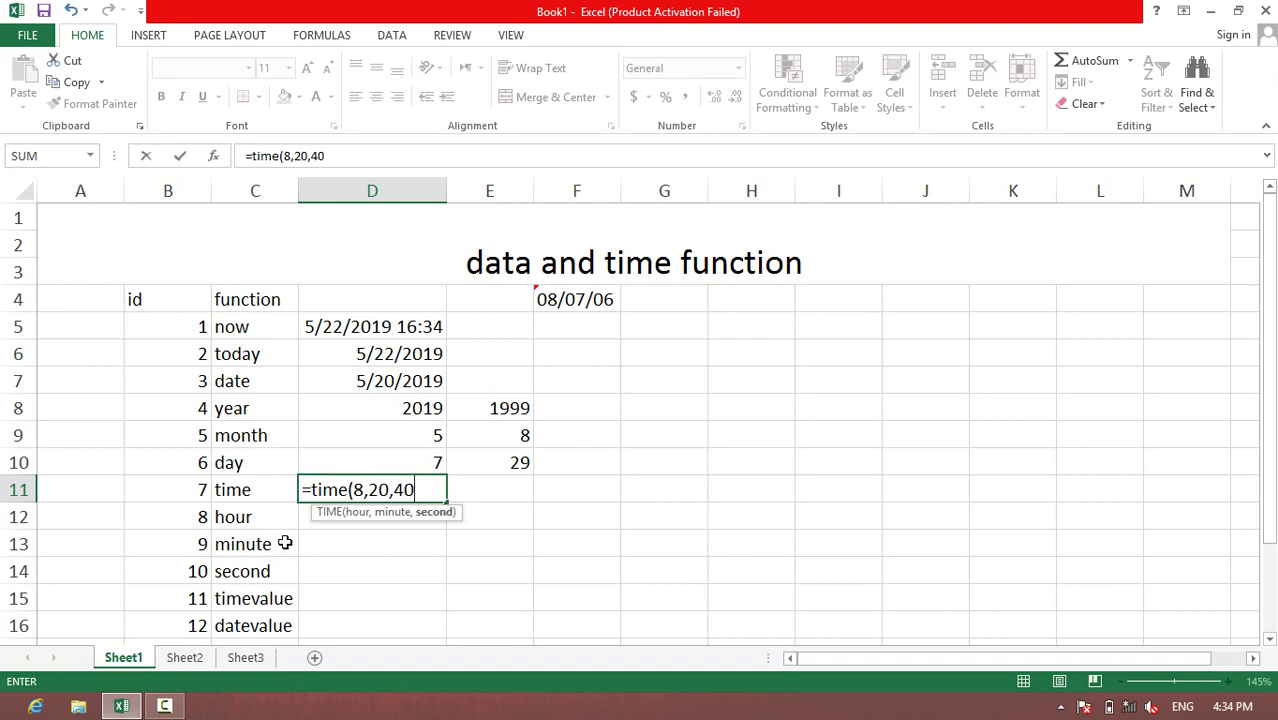
type(")")
key("Return")
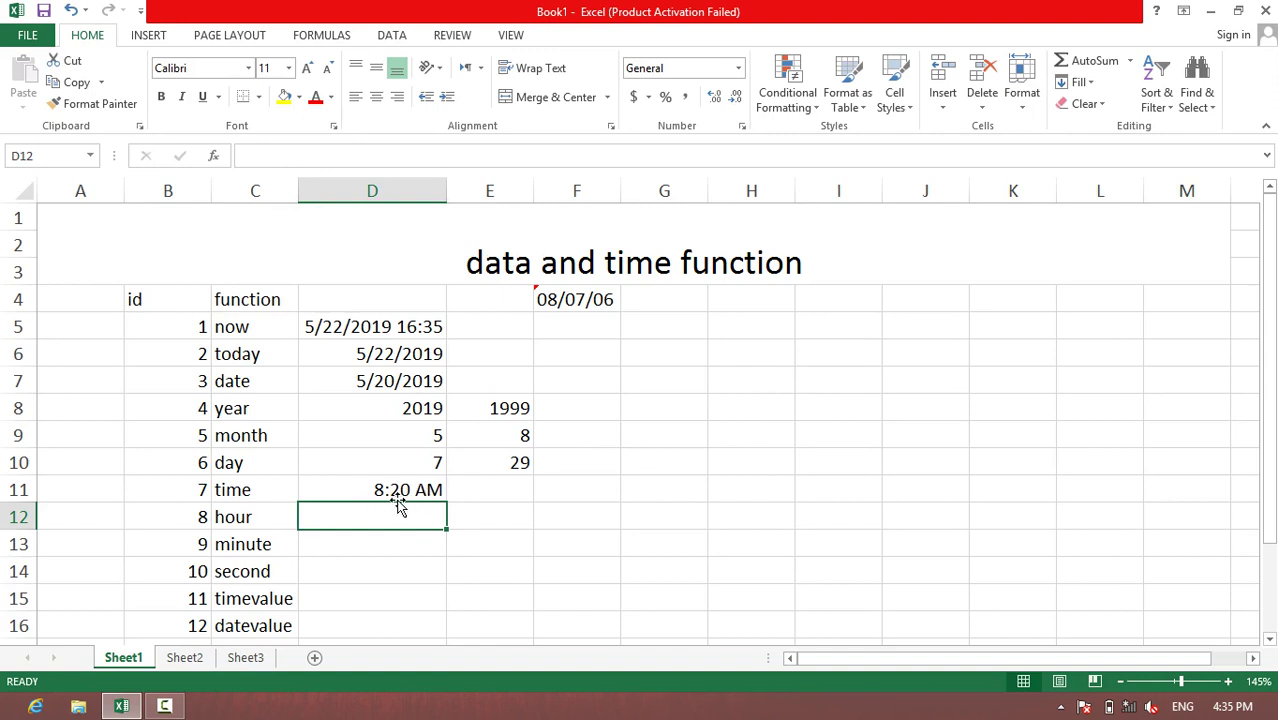
Enter the formula =HOUR(D5) in cell D12 to extract the hour from the NOW result
type("=hour")
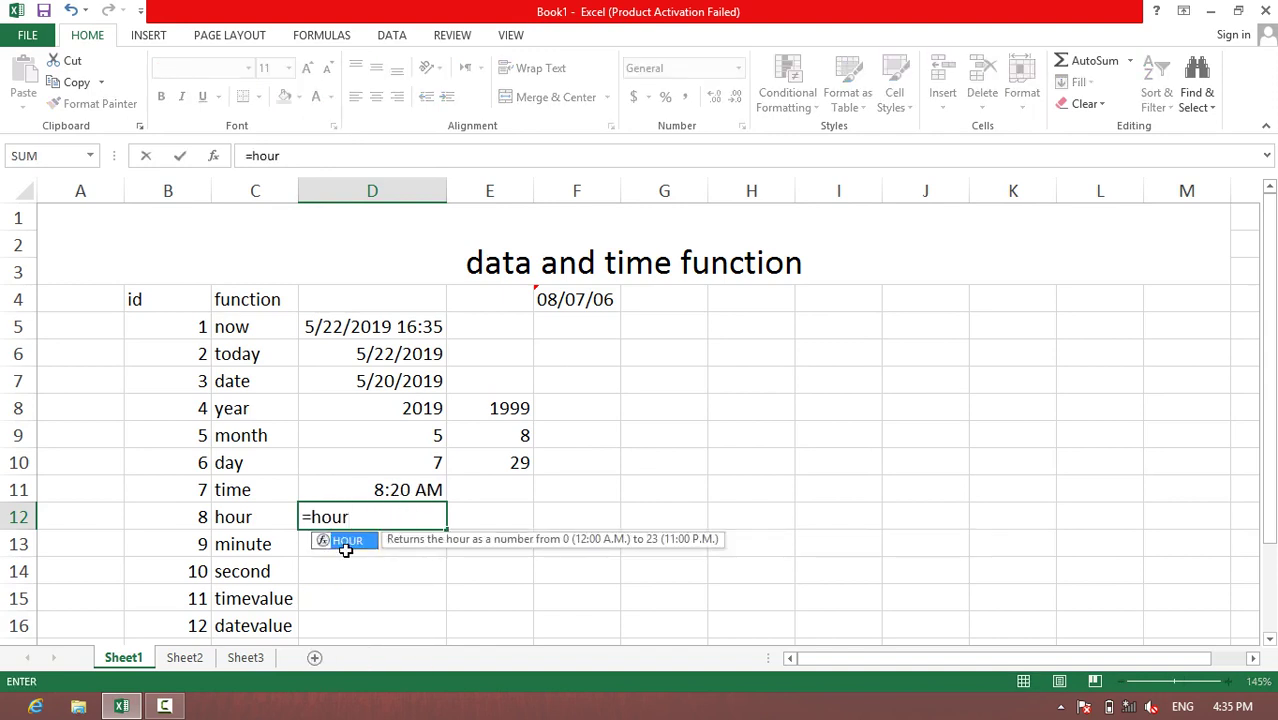
type("(")
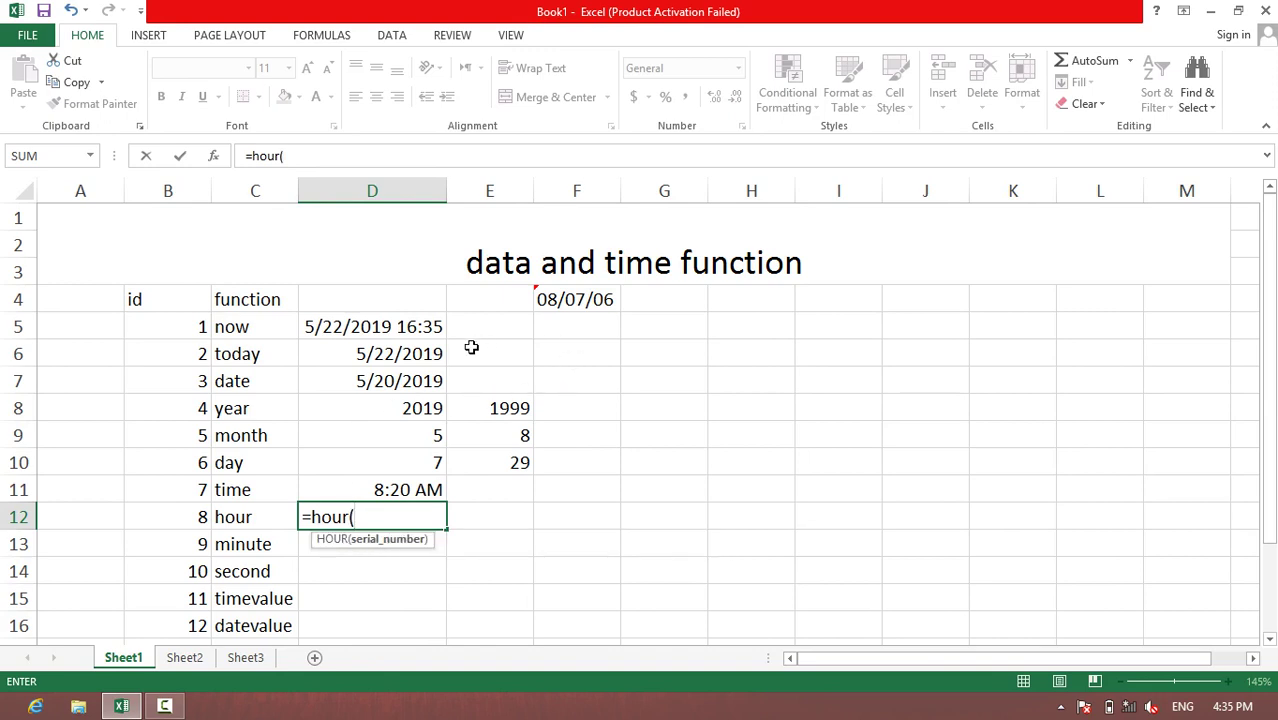
left_click(413, 328)
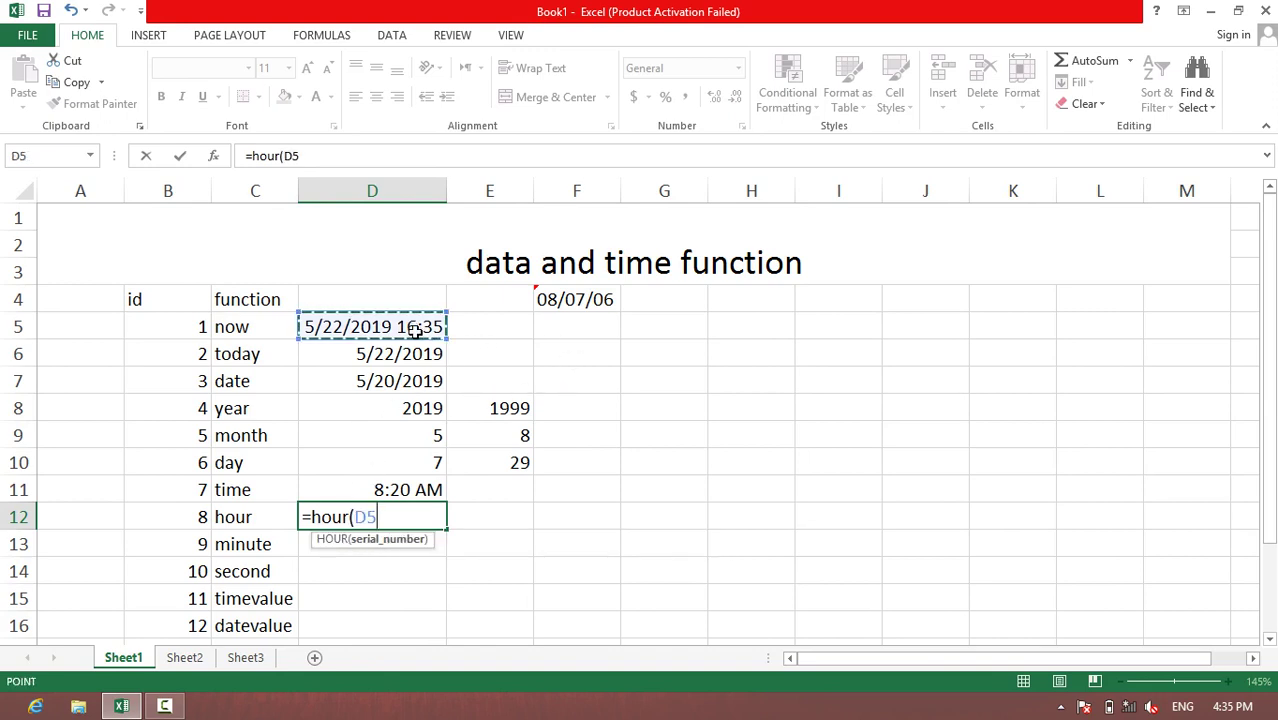
type(")")
key("ctrl+Return")
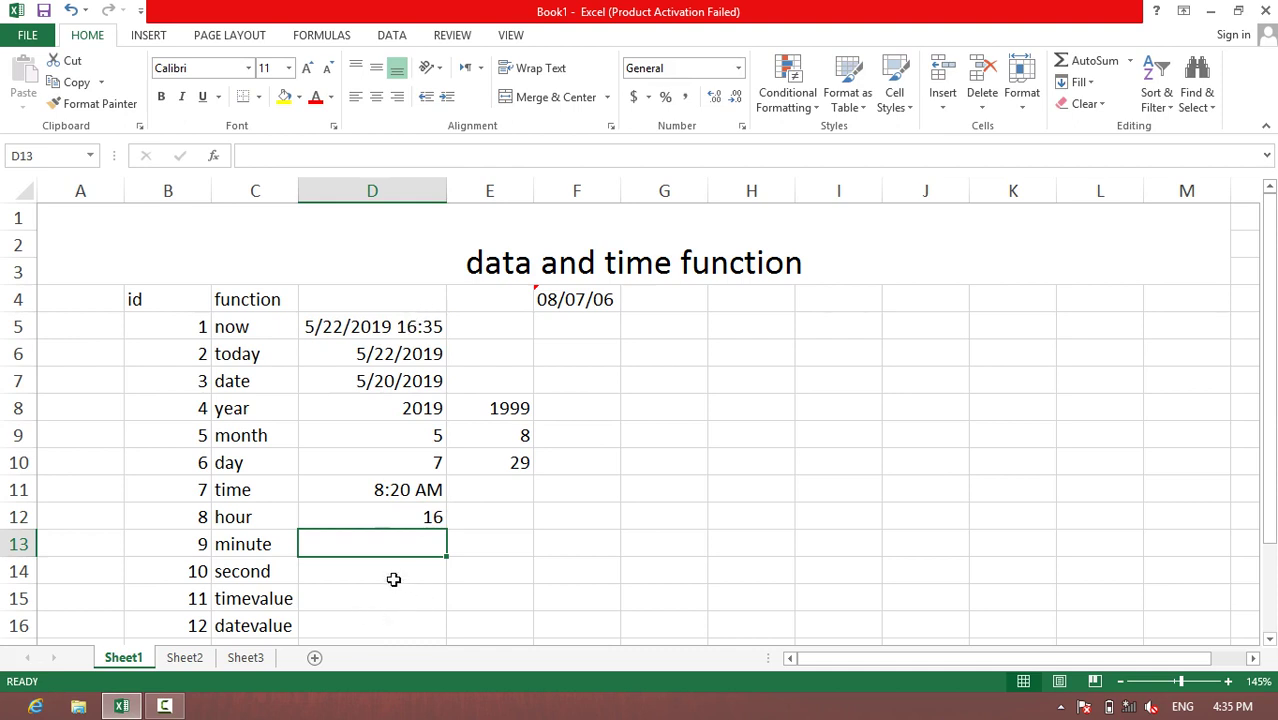
Change the argument of the HOUR formula in D12 to D11, the cell with the TIME result
left_click(388, 517)
double_click(417, 516)
left_click(380, 490)
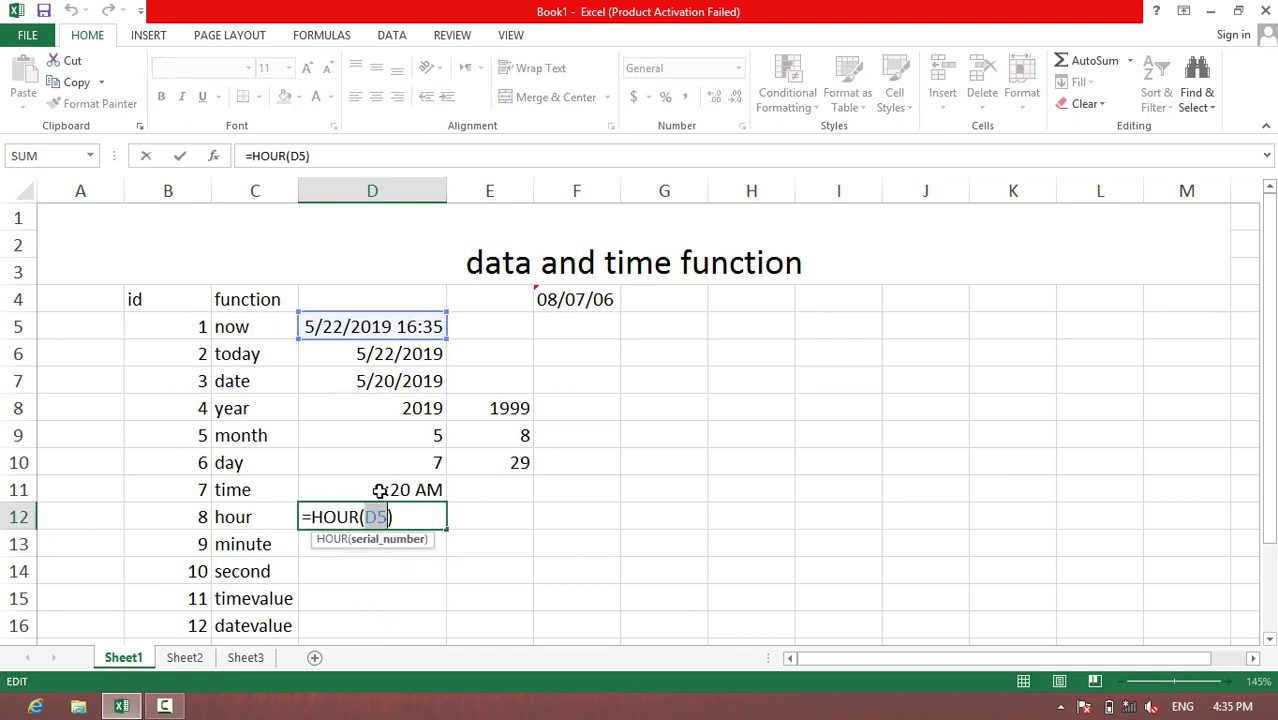
key("Return")
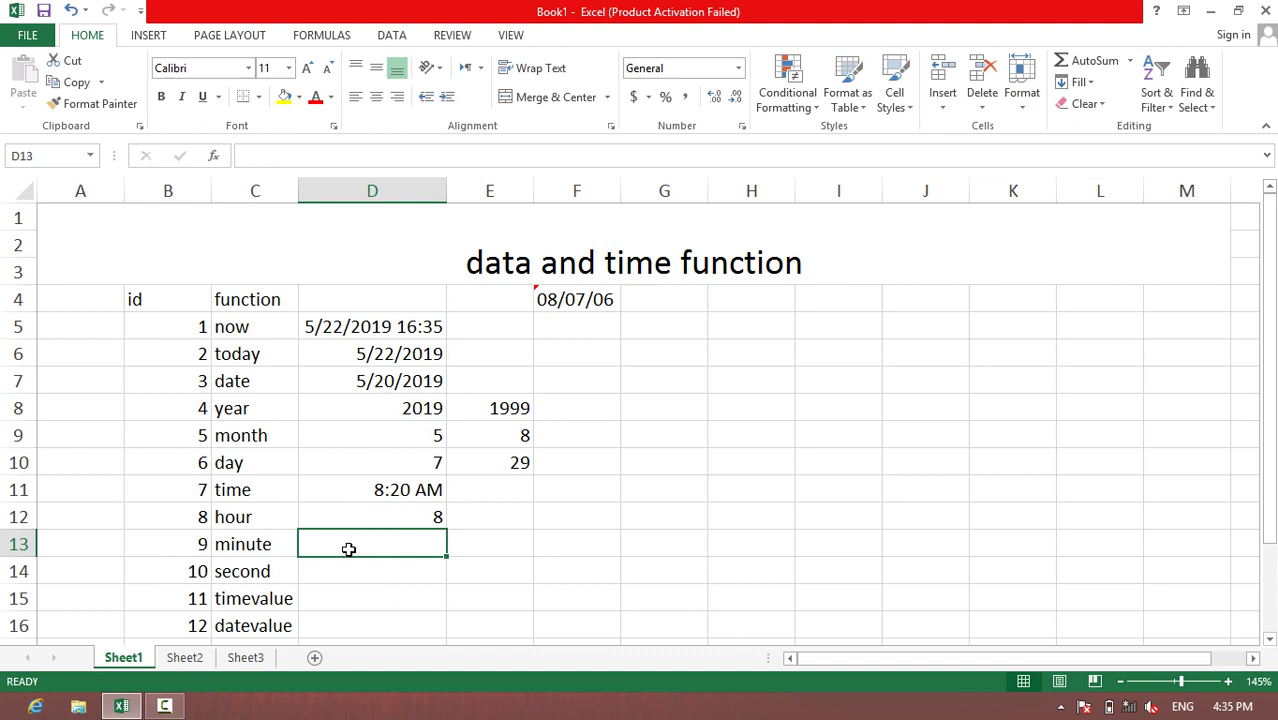
Enter the formula =MINUTE(D5) in cell D13 to extract the minutes from the NOW result
type("=mineu")
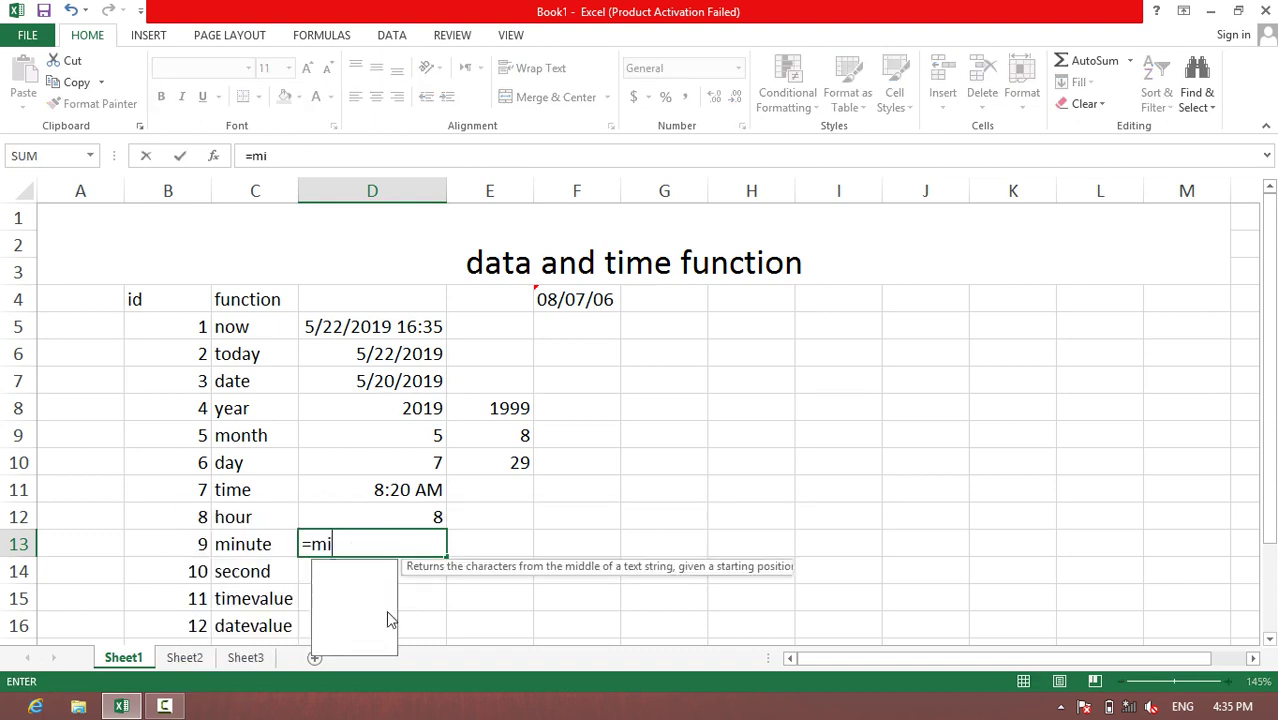
key("BackSpace")
key("BackSpace")
type("ute")
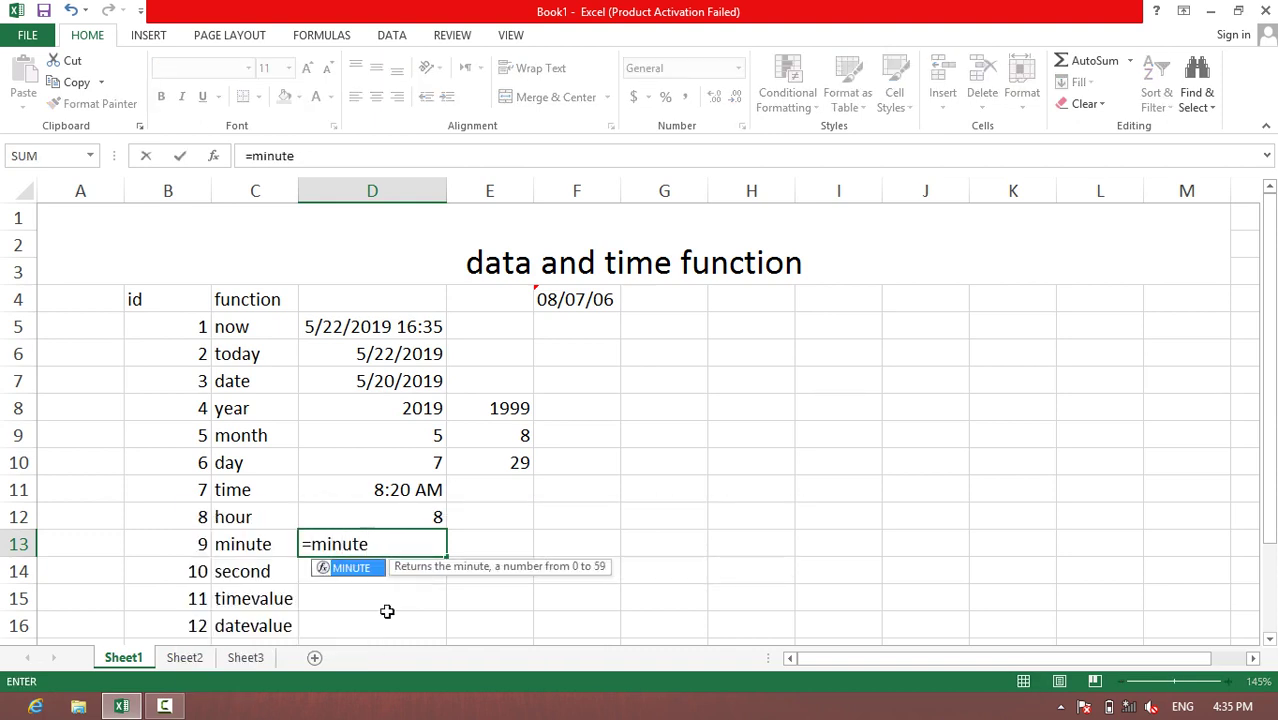
type("(")
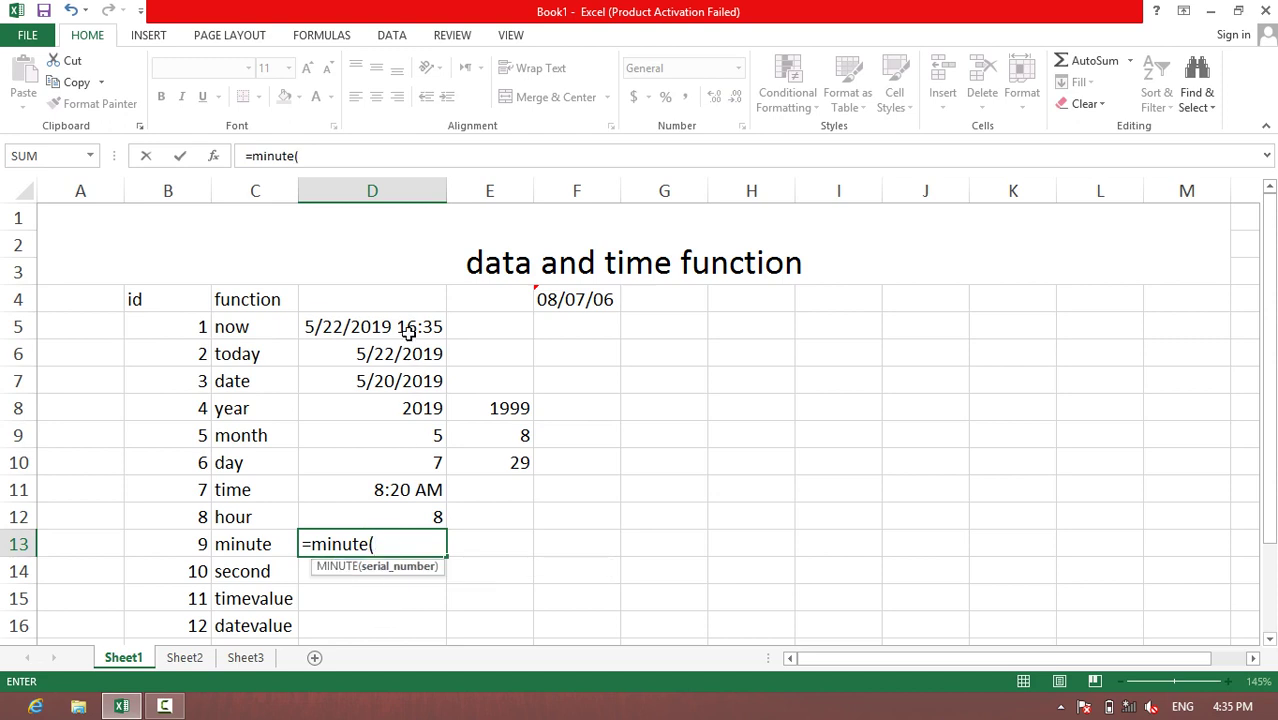
left_click(408, 333)
type(")")
key("Return")
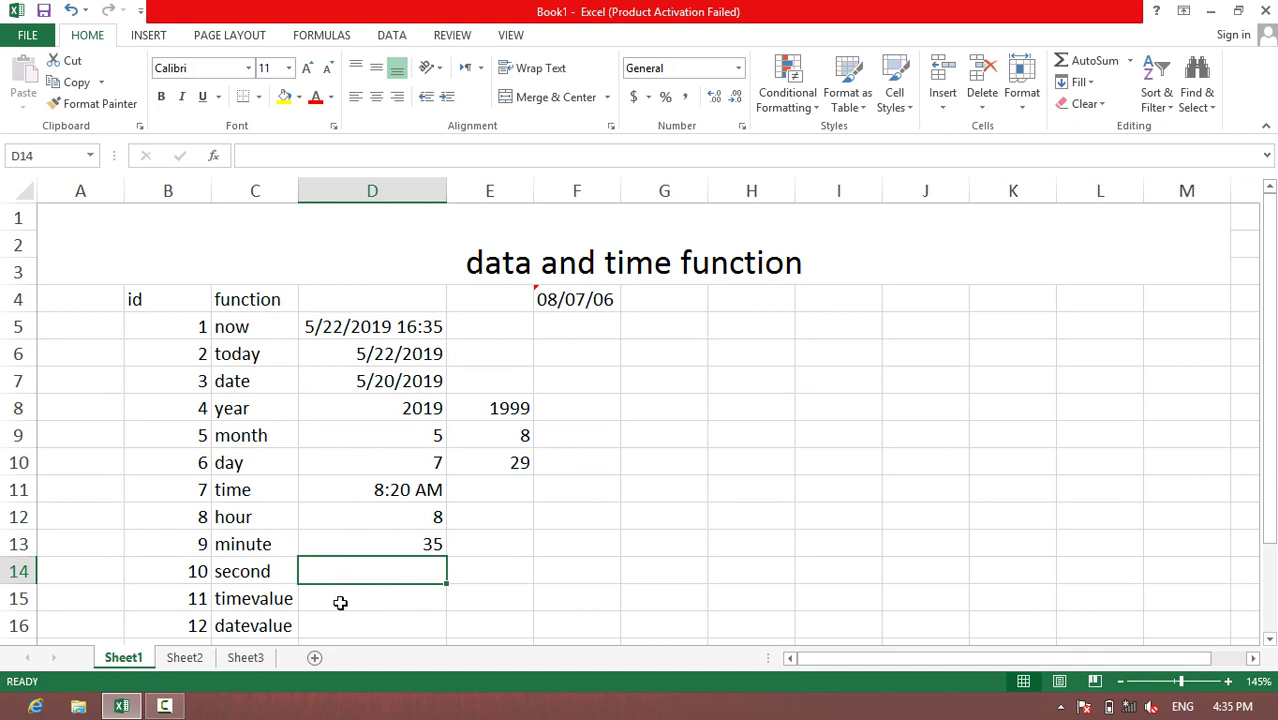
Enter the formula =SECOND(D5) in cell D14 to extract the seconds from the NOW result
type("=second")
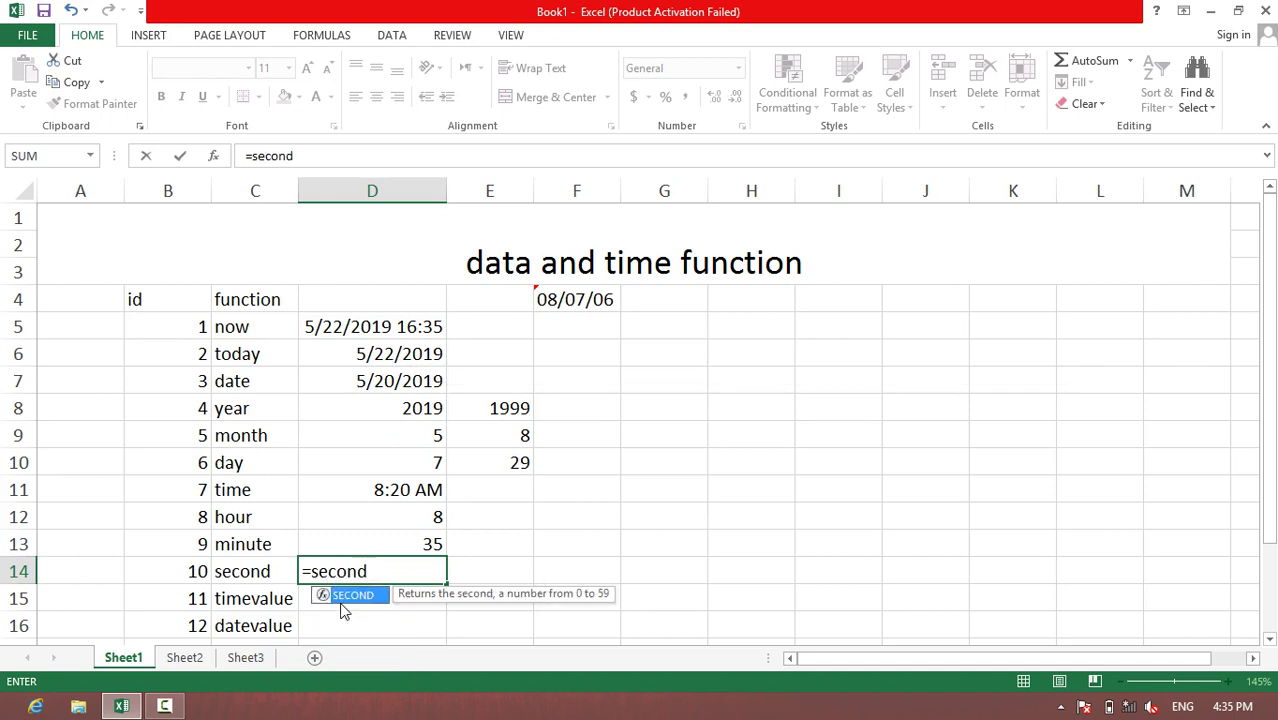
type("(")
left_click(376, 327)
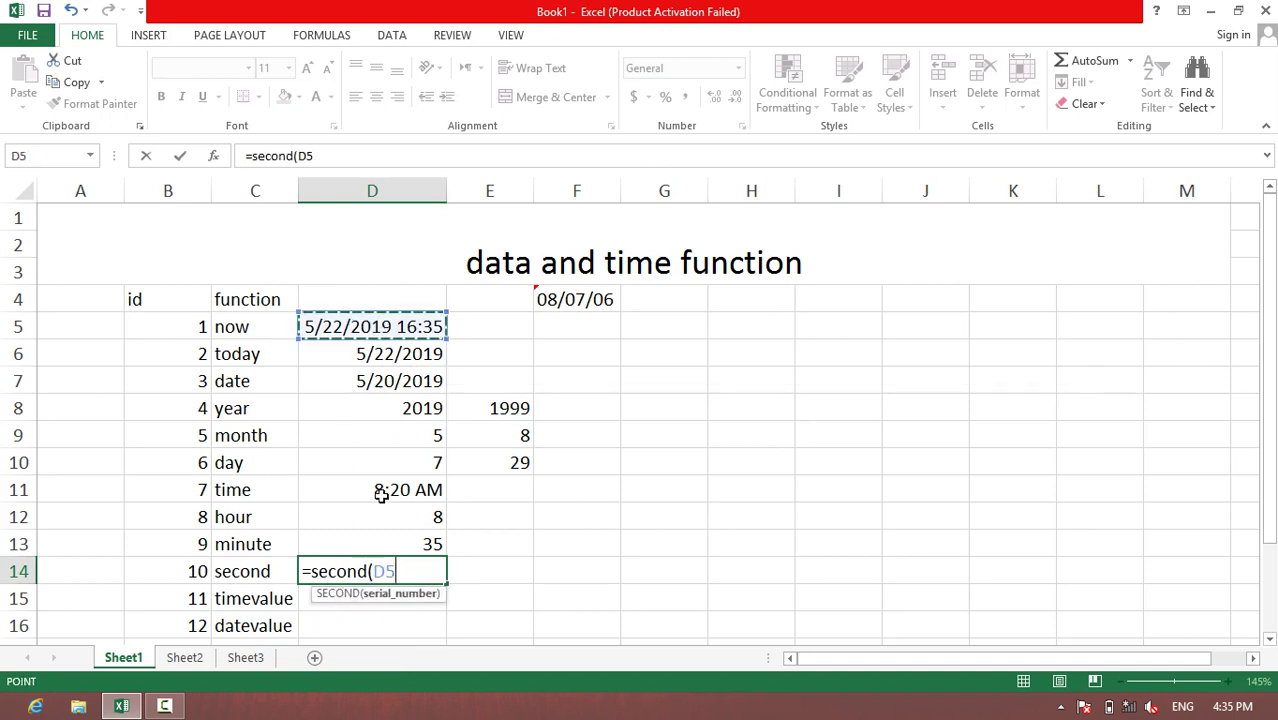
type(")")
key("Return")
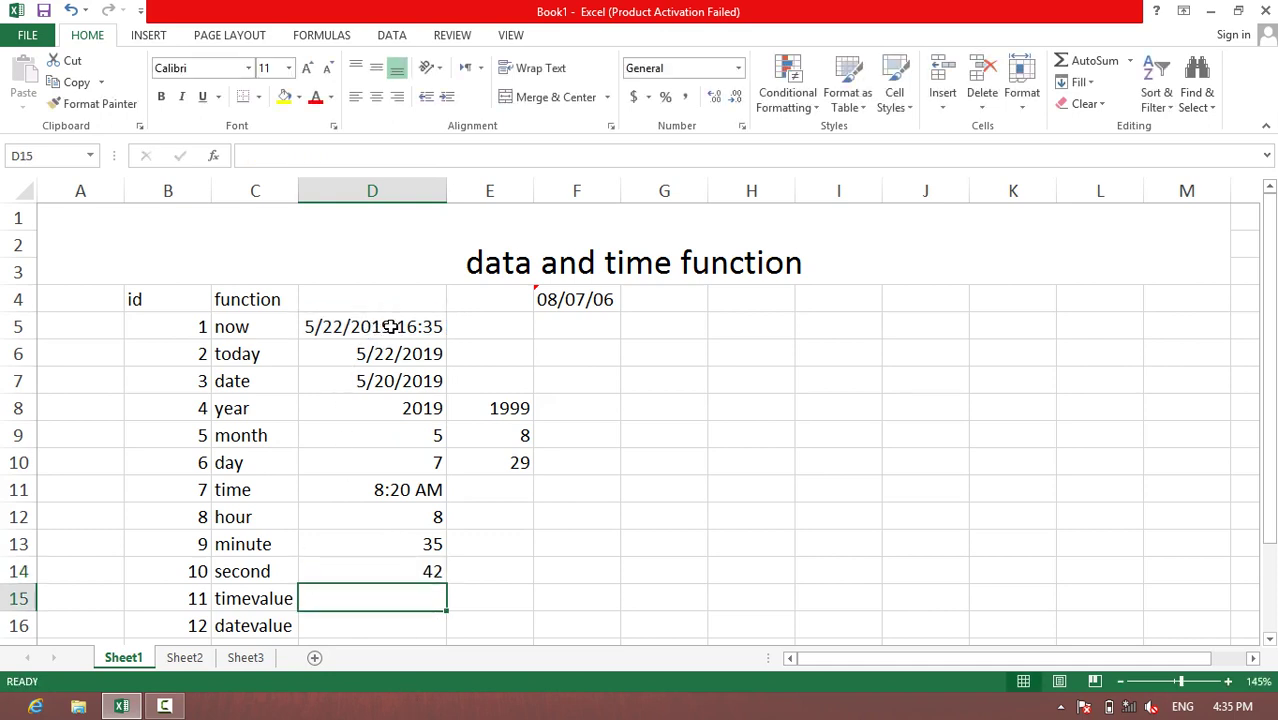
Re-enter the unchanged SECOND formula in D14 several times to watch its result refresh with the current time
double_click(388, 576)
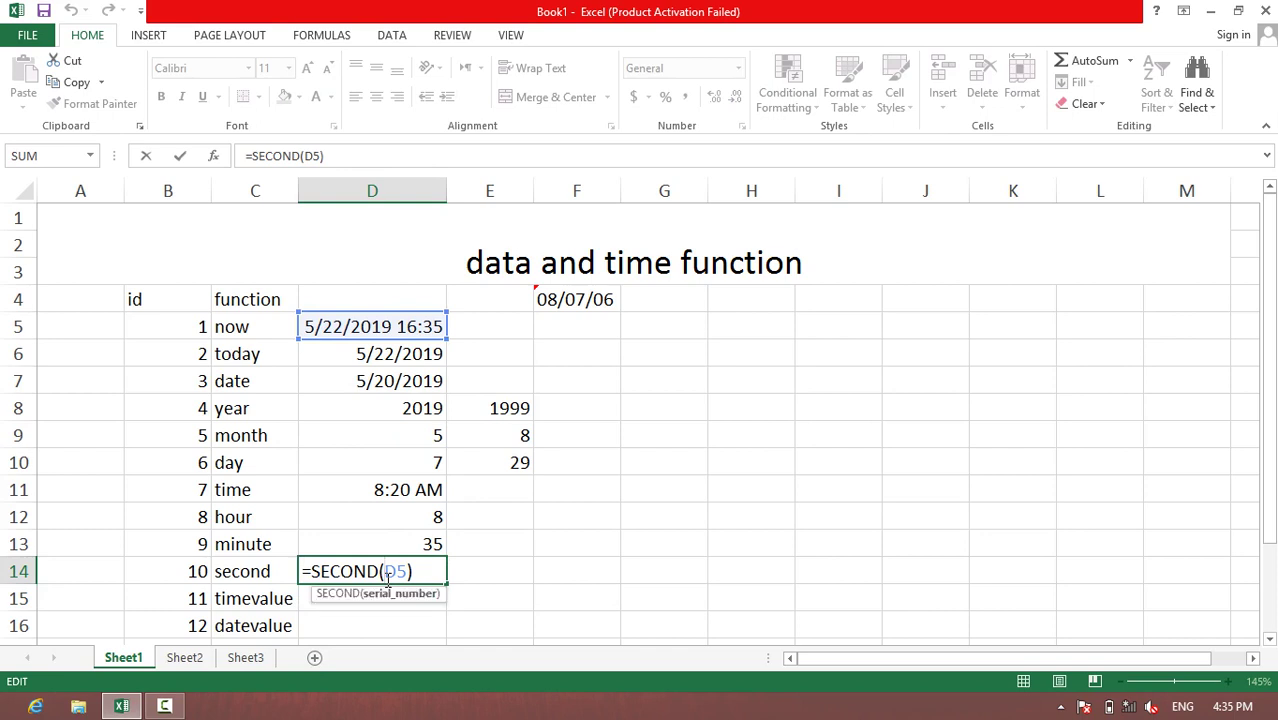
key("Return")
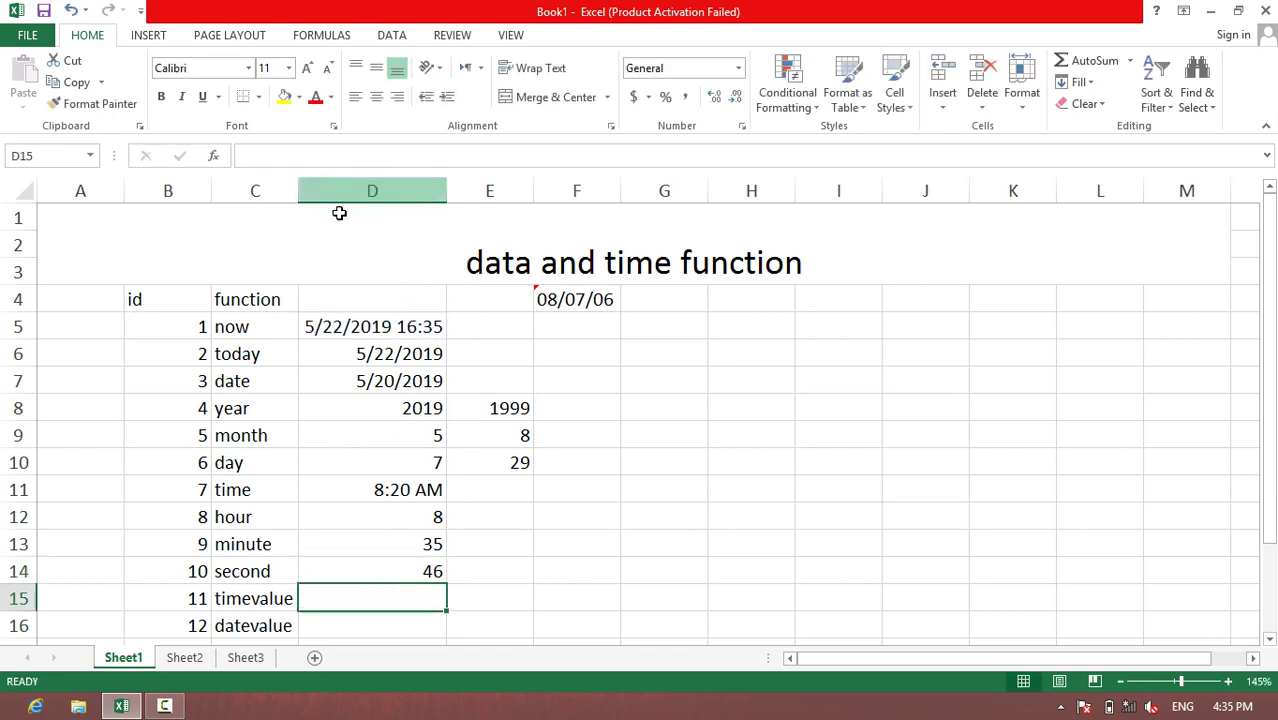
double_click(402, 568)
key("Return")
double_click(398, 571)
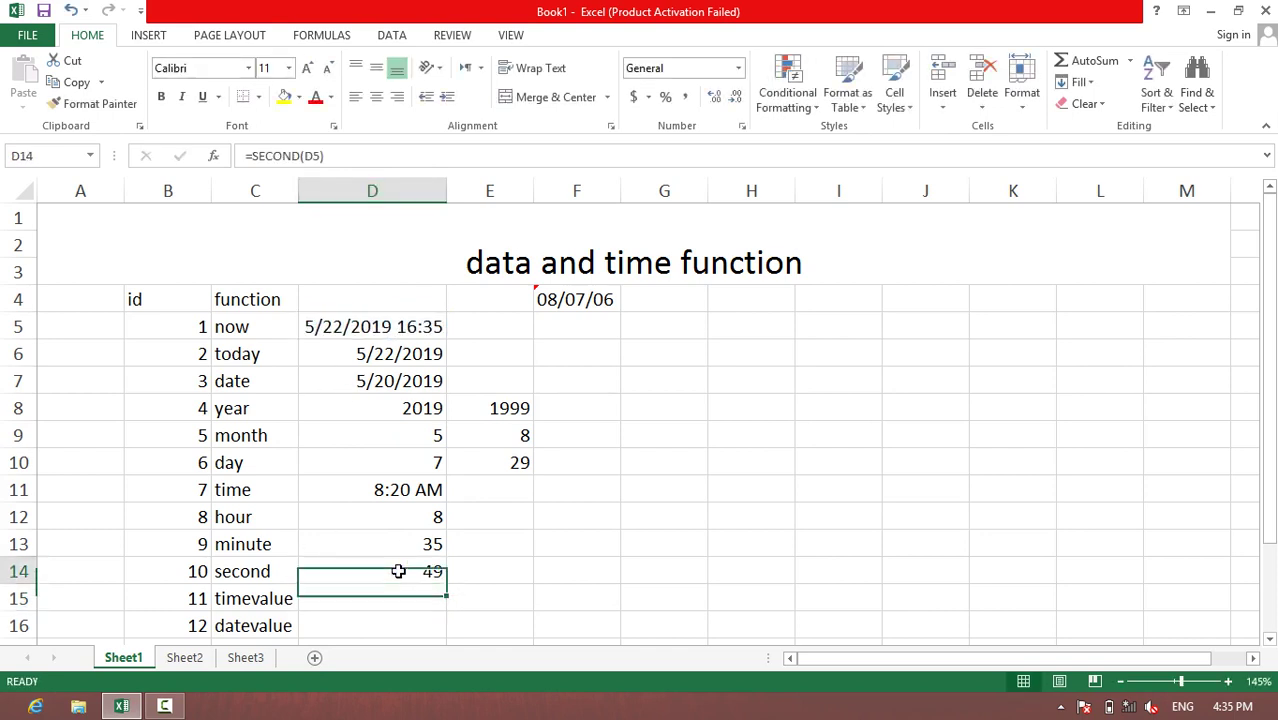
key("Return")
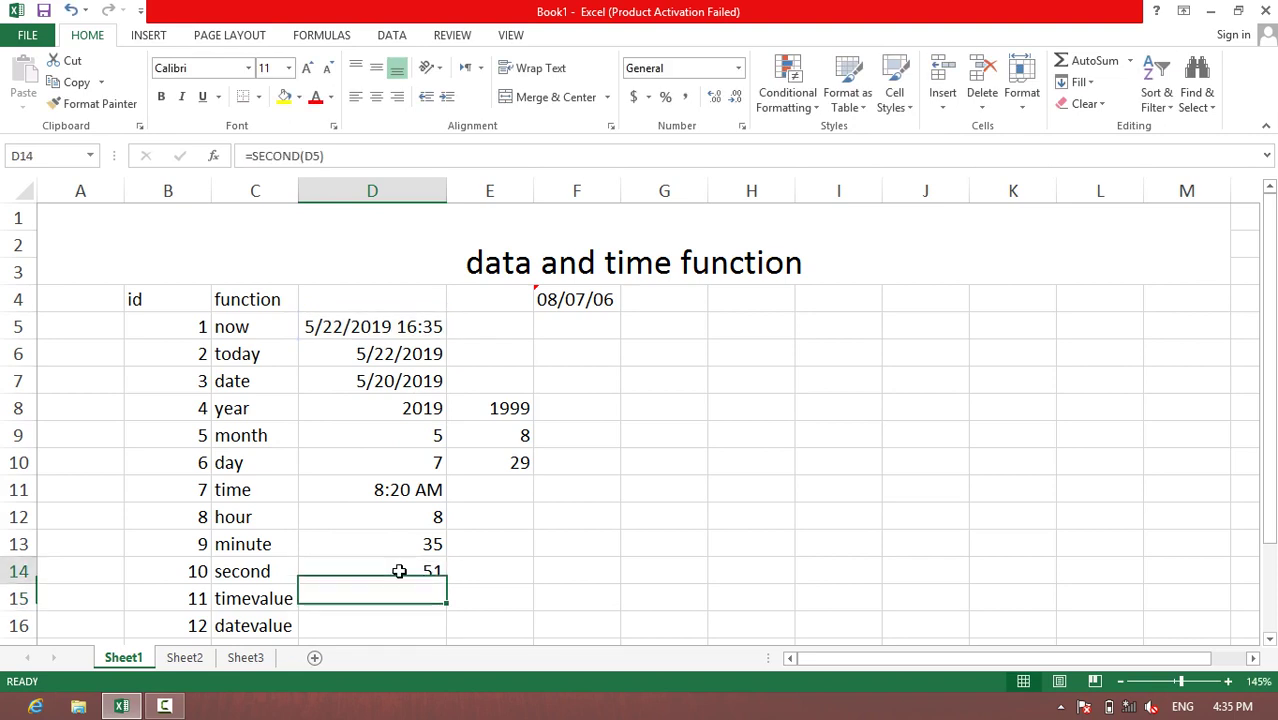
double_click(398, 571)
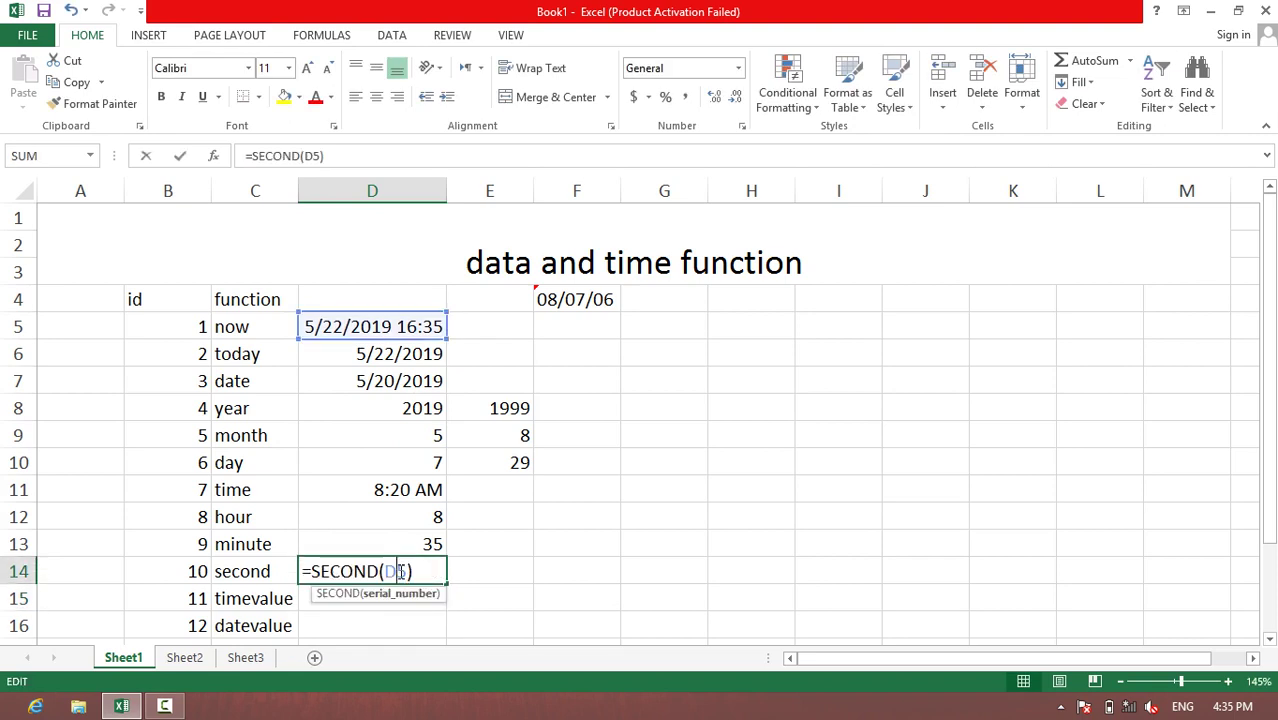
key("Return")
double_click(365, 571)
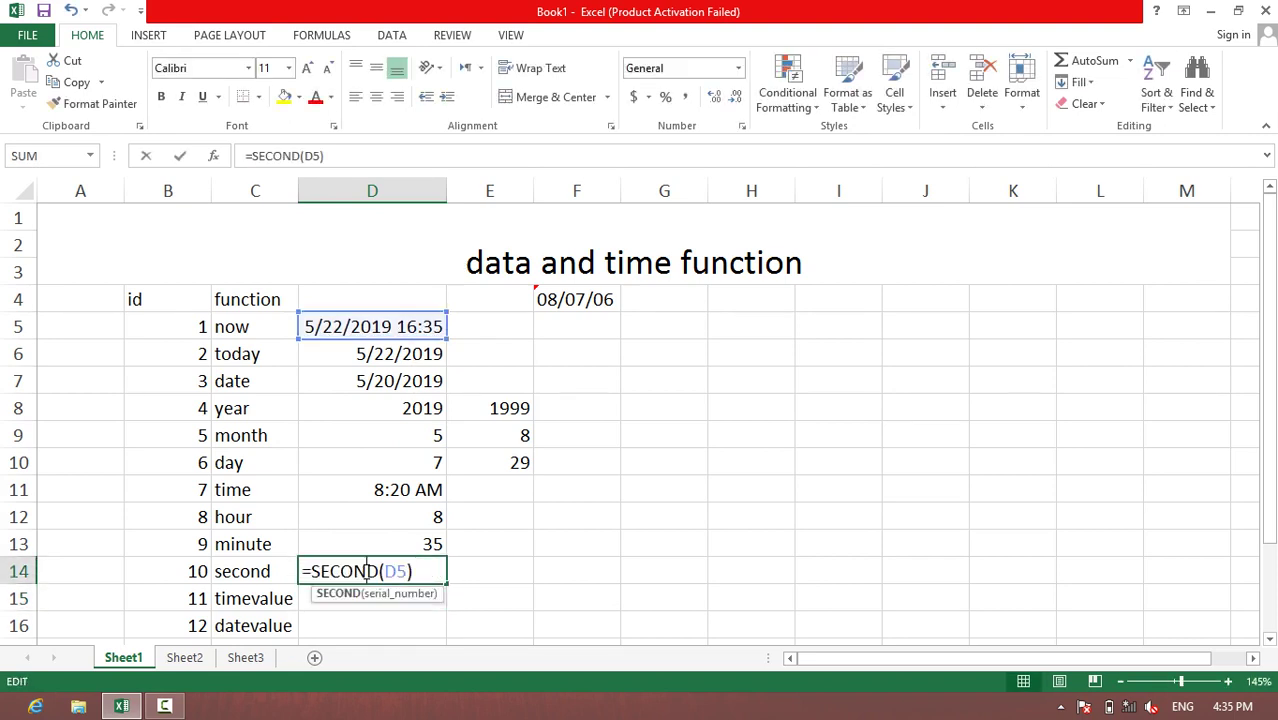
key("Return")
left_click(365, 571)
double_click(365, 571)
key("Return")
left_click(365, 571)
double_click(365, 571)
key("Return")
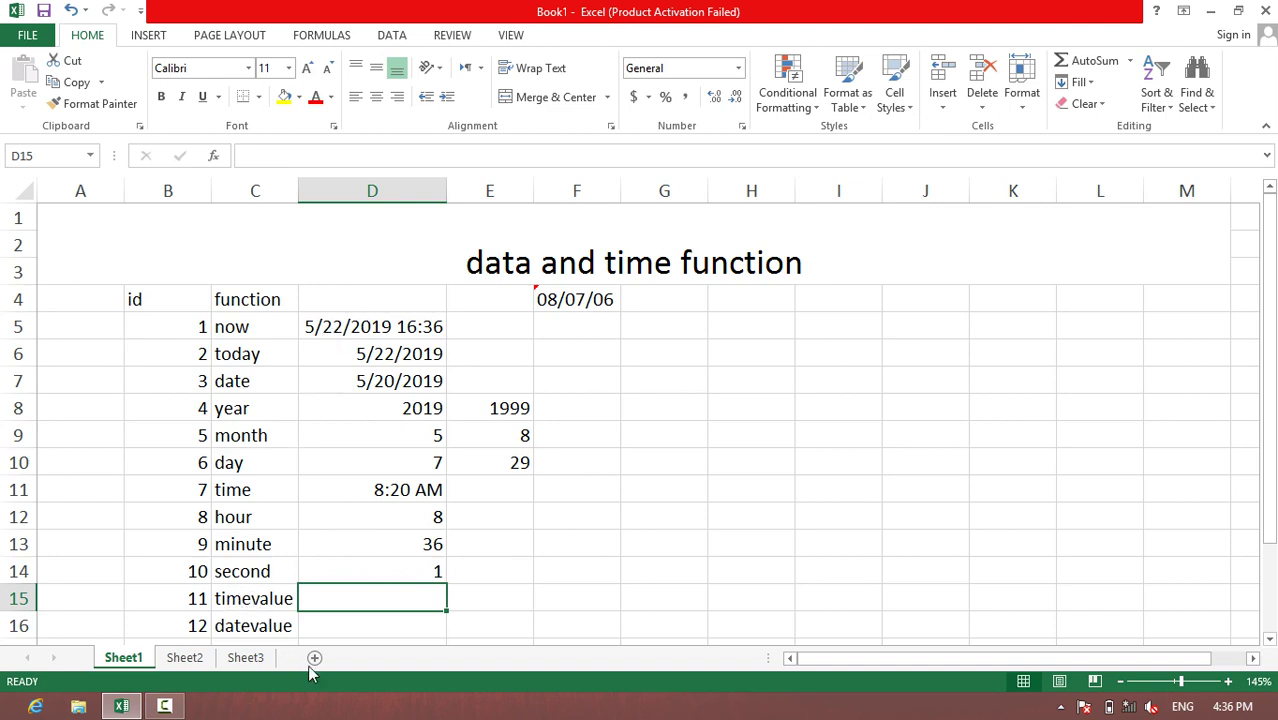
Enter 12 in cell E15 and 0.5 in cell F15 as an illustration beside the timevalue row
left_click(484, 600)
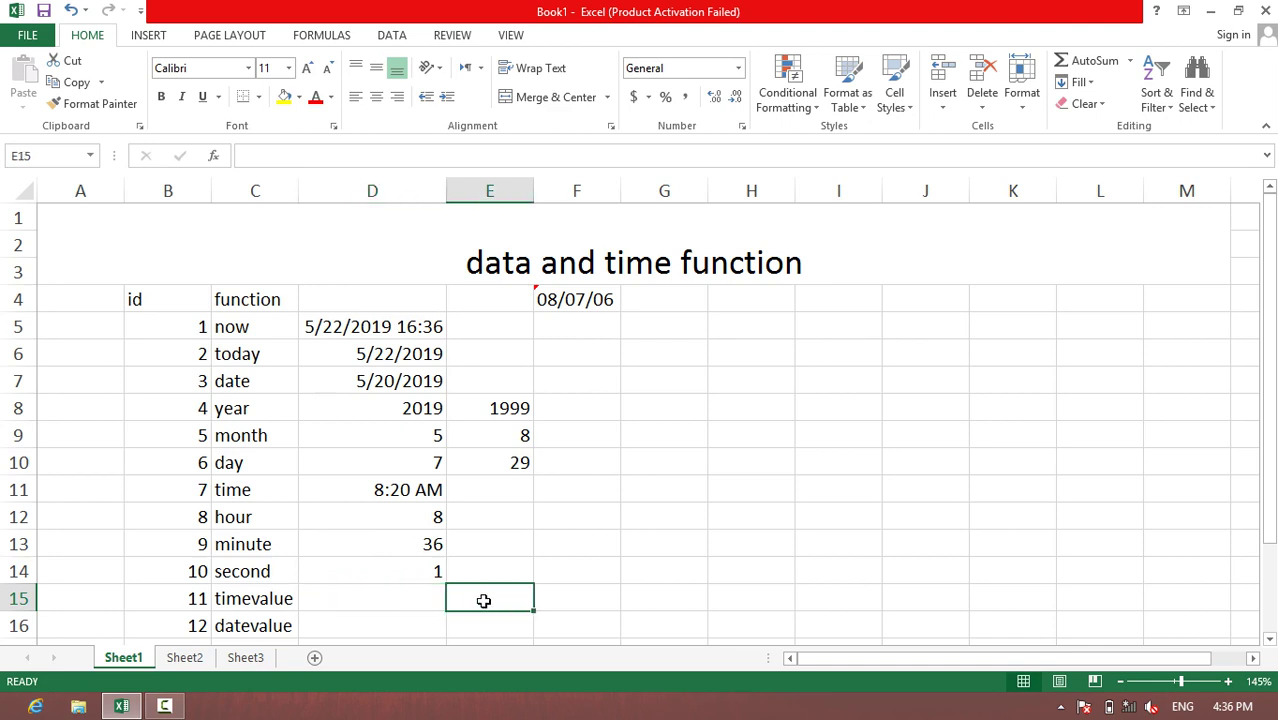
type("12")
key("Tab")
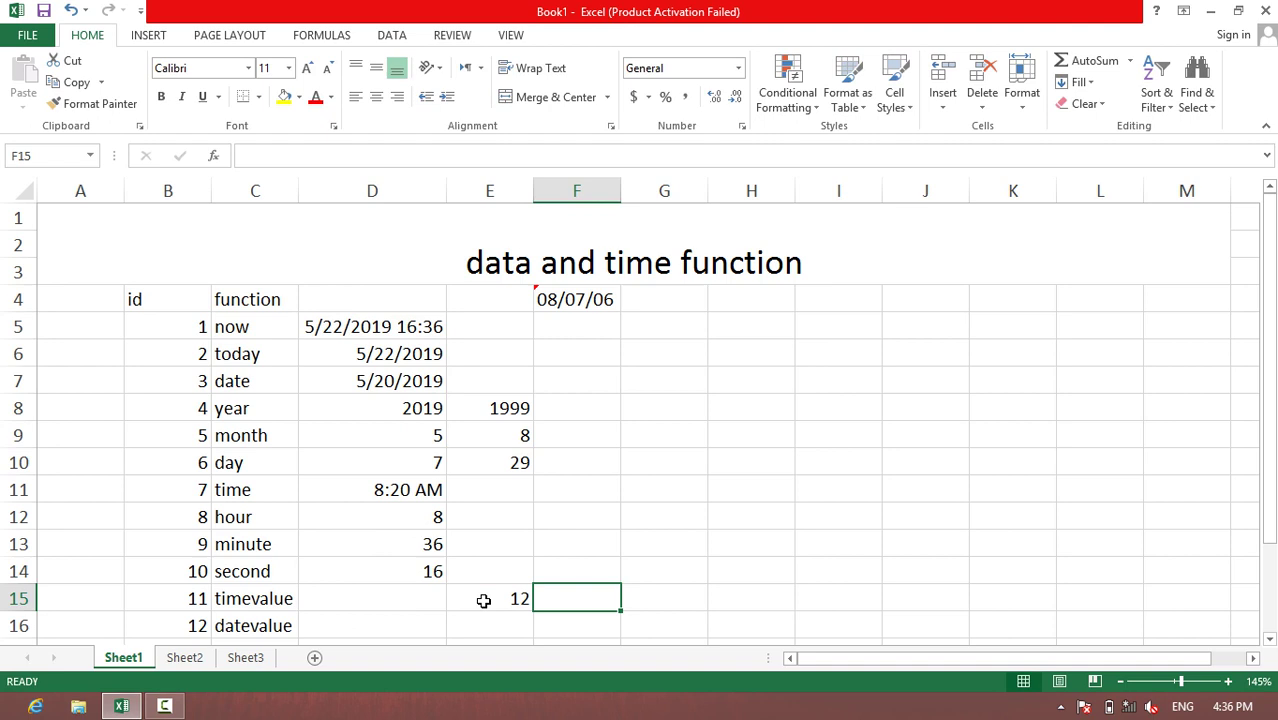
type("0")
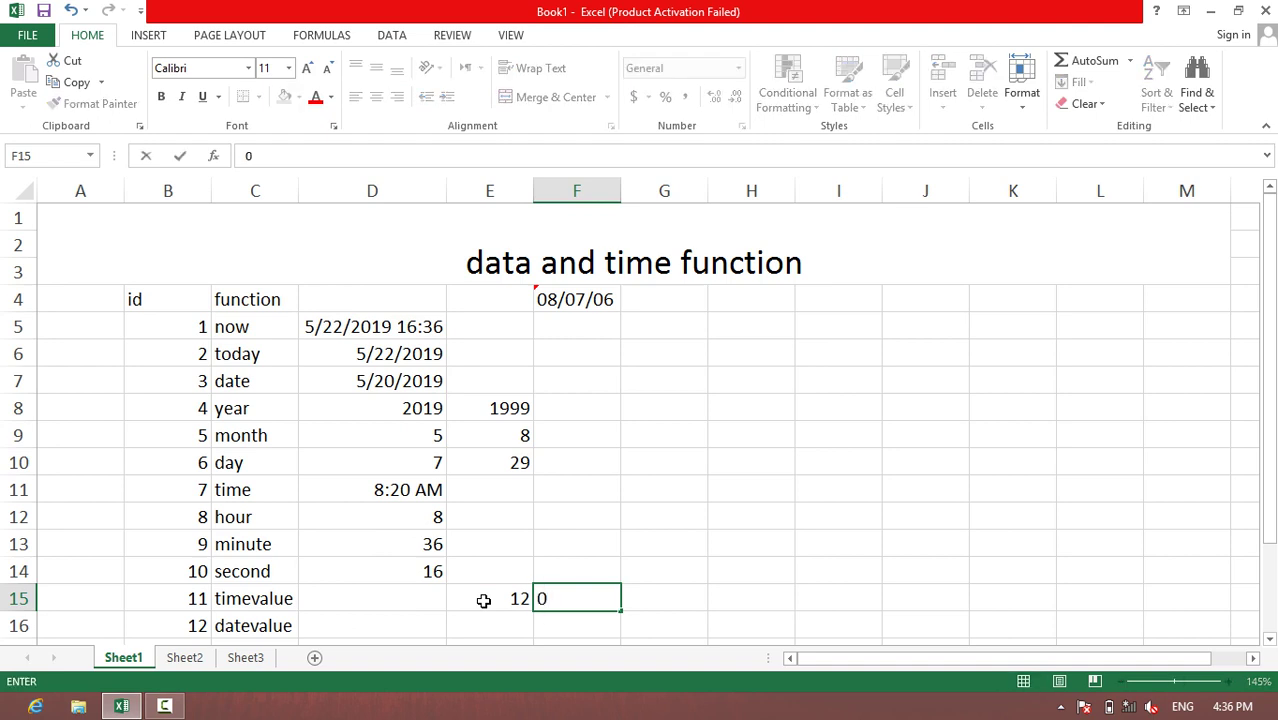
type(".5")
key("Return")
Enter the formula =TIMEVALUE("12:00") in cell D15 to convert the text time to a serial number
left_click(367, 600)
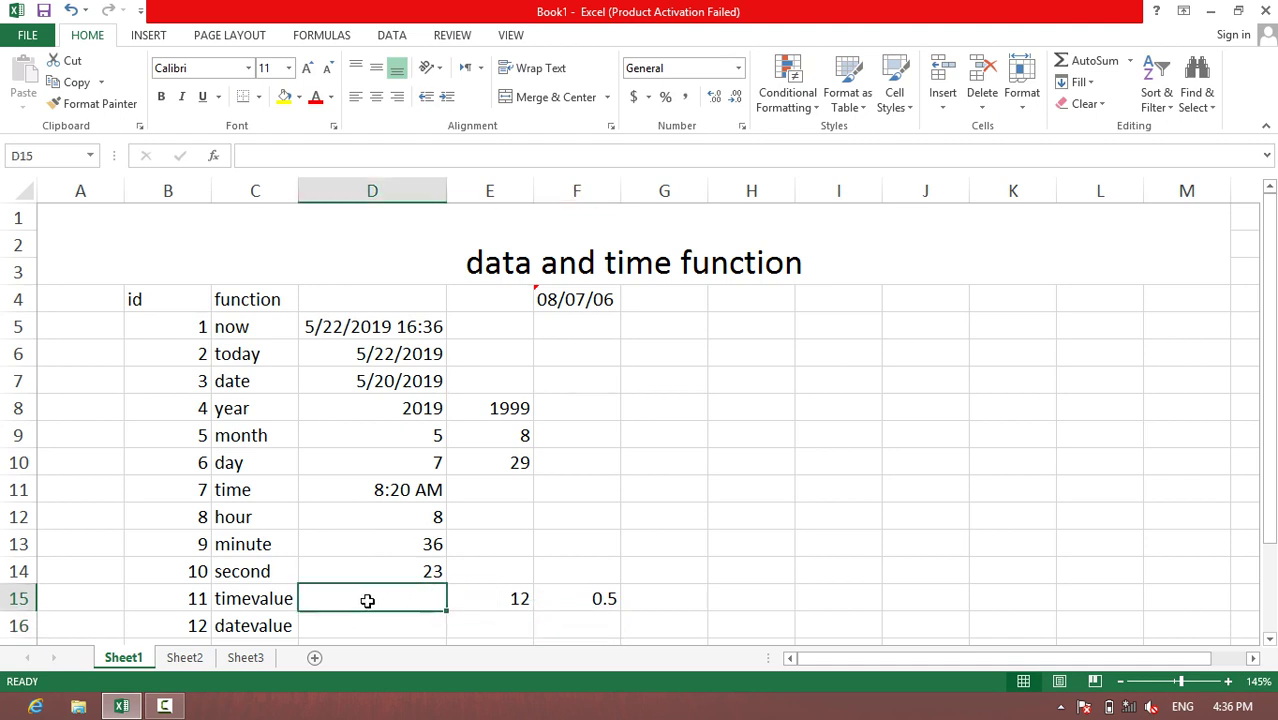
type("=timevau")
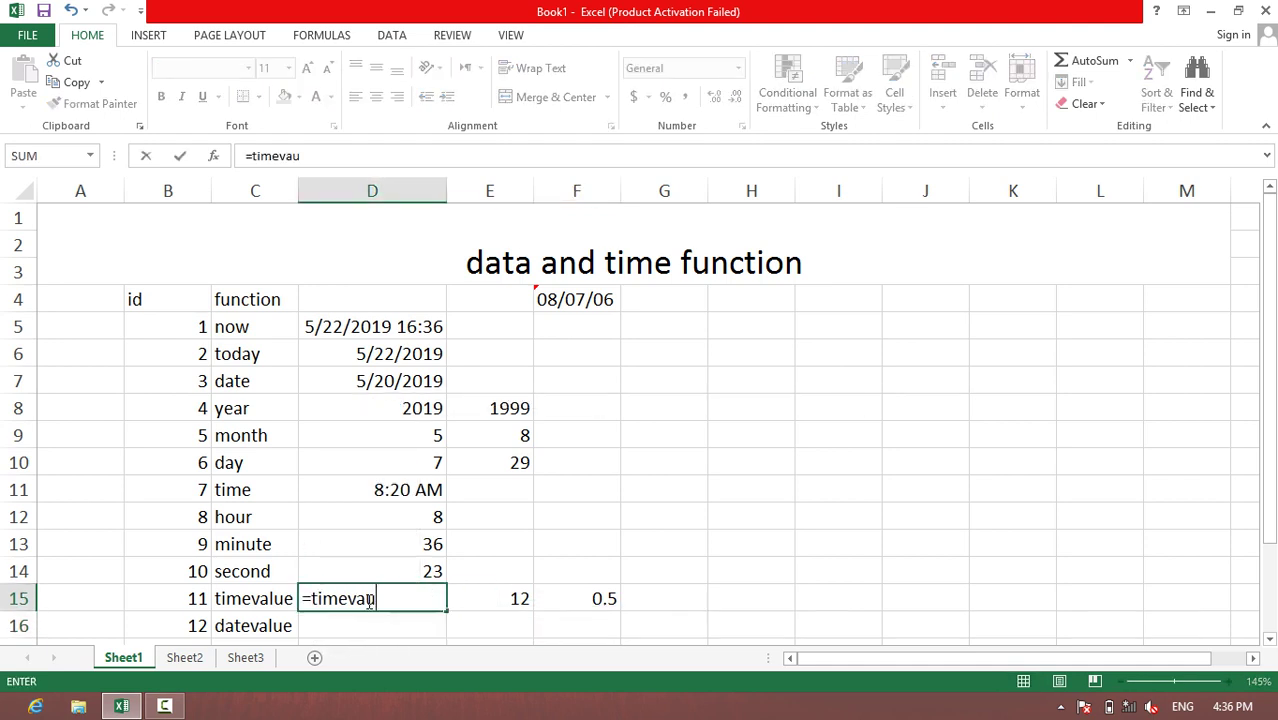
key("BackSpace")
type("ku")
key("BackSpace")
key("BackSpace")
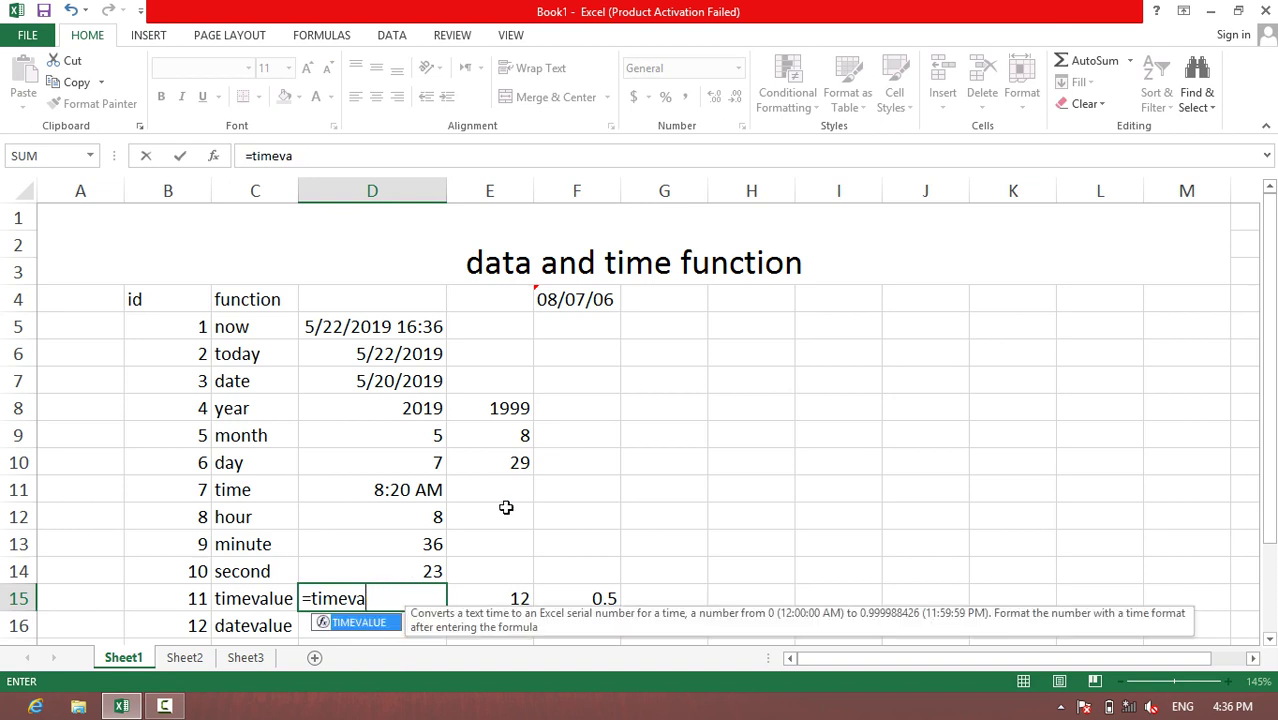
type("lue(")
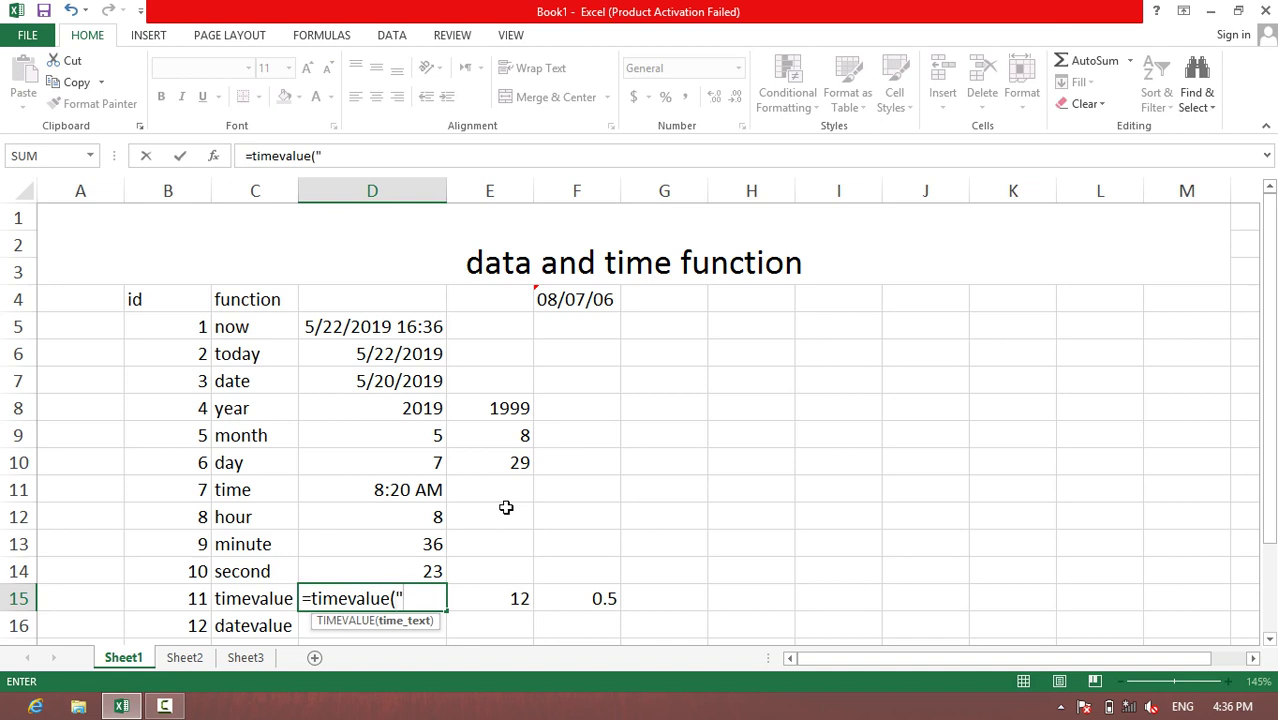
type("12:00:")
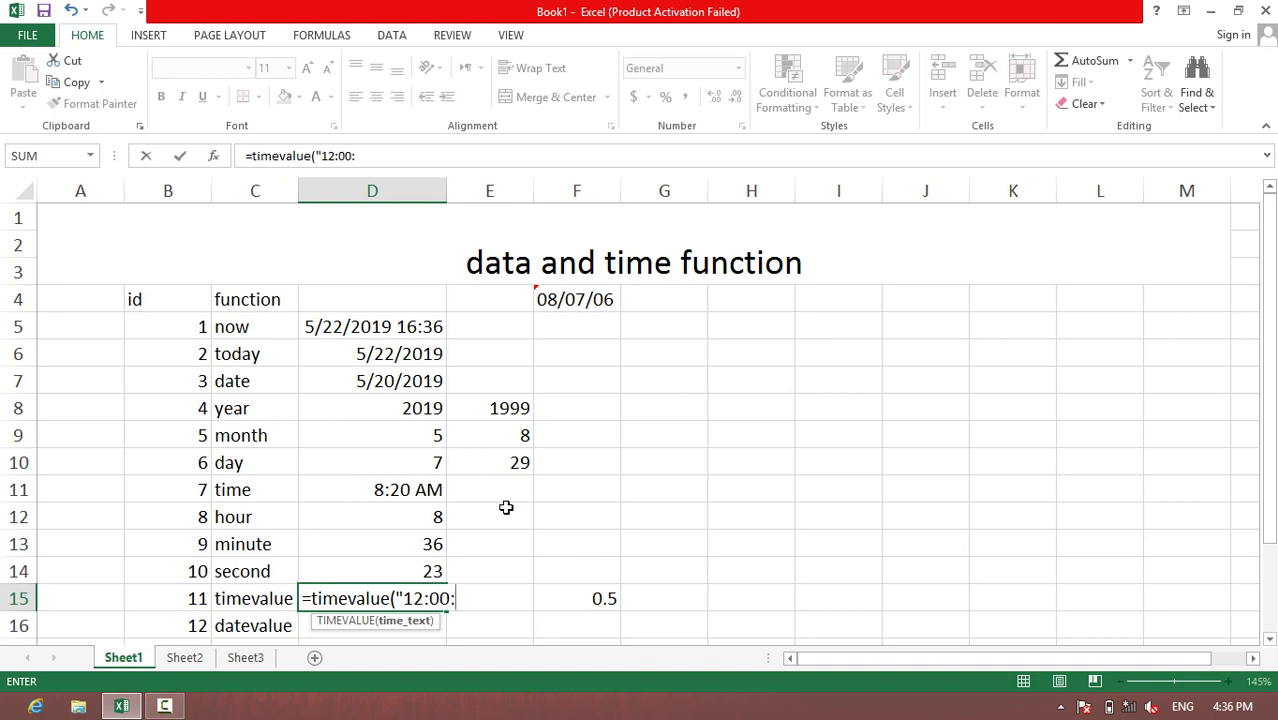
key("BackSpace")
type("\")")
key("Return")
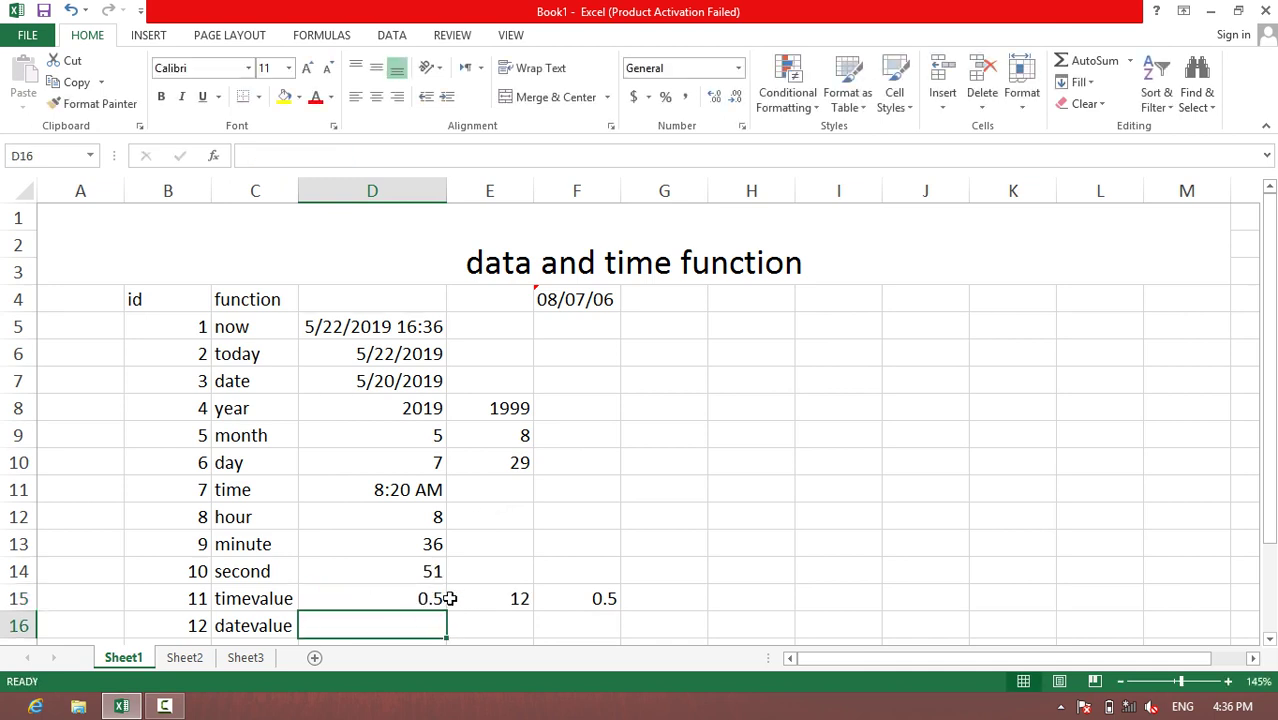
Clear the illustration values from cells E15 and F15
left_click_drag(490, 597, 613, 601)
key("Delete")
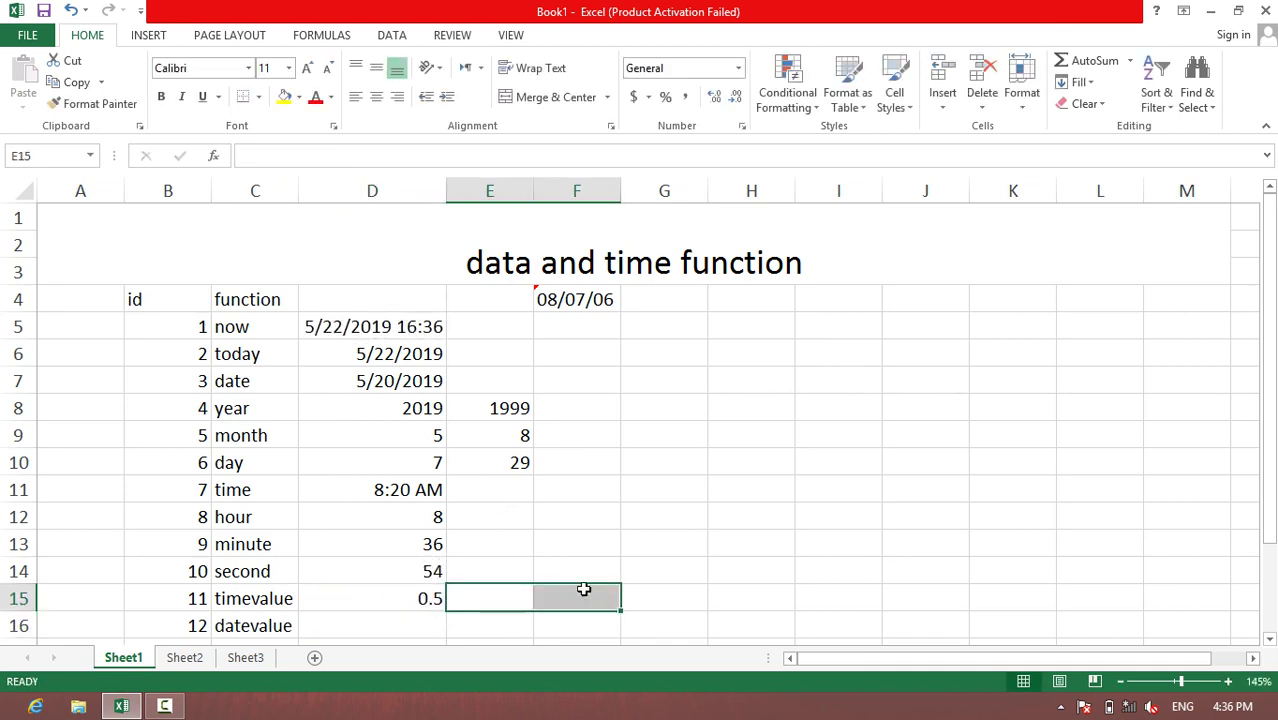
Format the TIMEVALUE result in cell D15 as a percentage with 0 decimal places
left_click(391, 598)
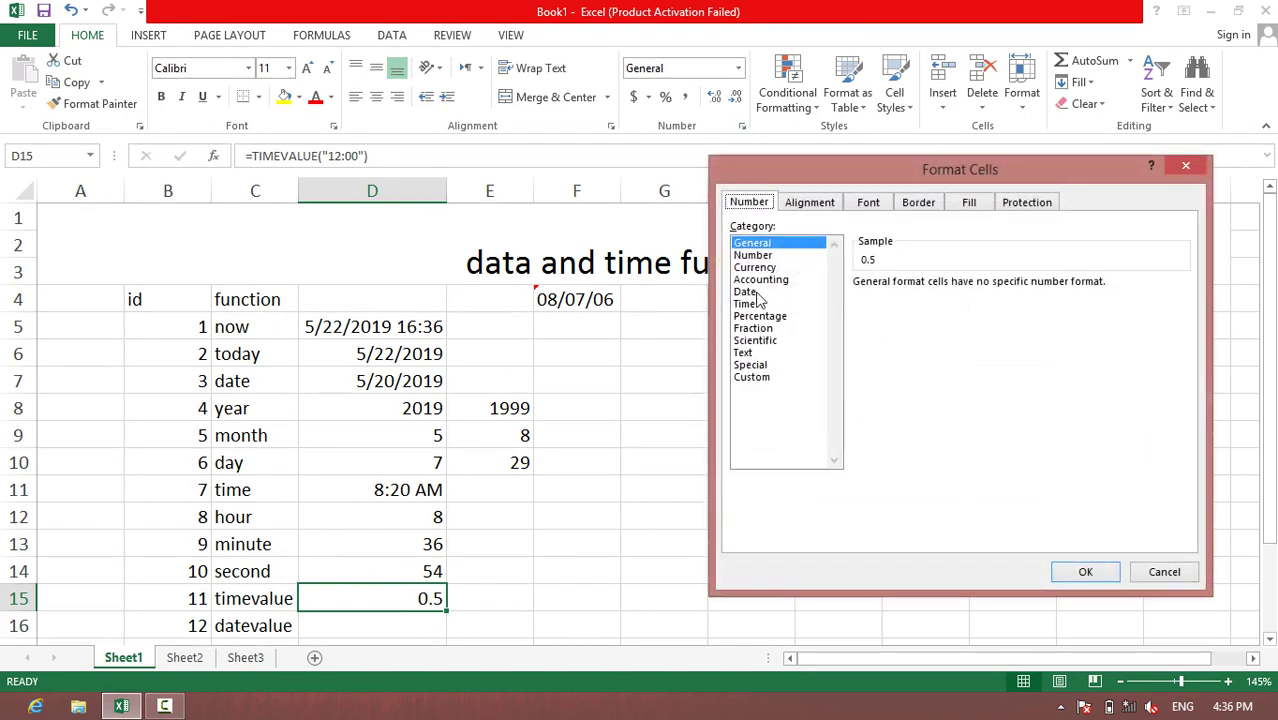
left_click(775, 316)
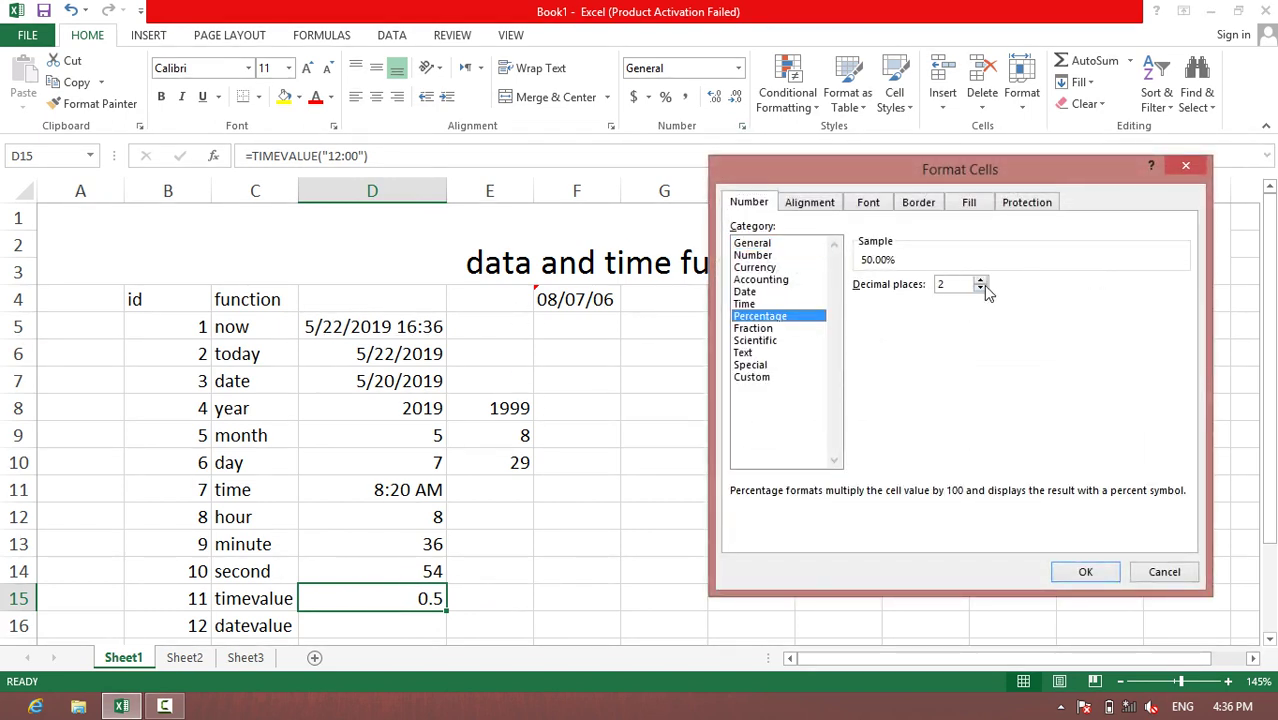
left_click(981, 288)
left_click(981, 288)
left_click(1082, 571)
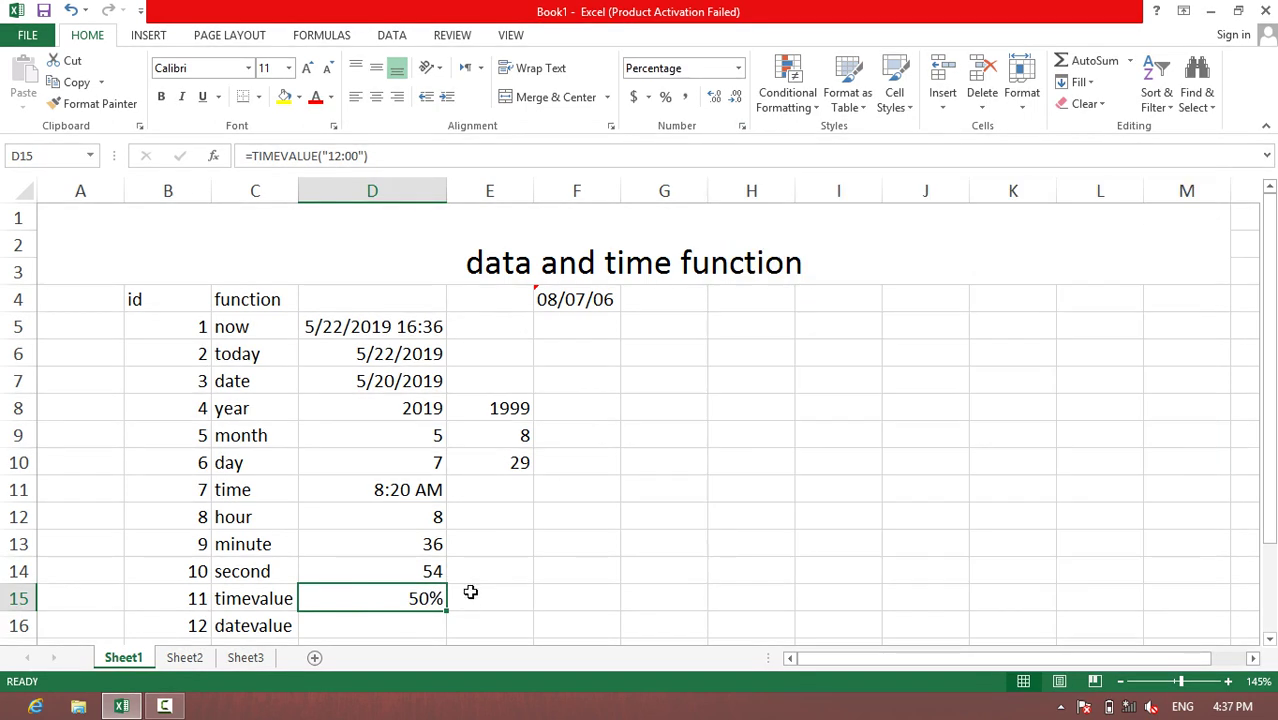
Change the time text in D15's TIMEVALUE formula to "18:00"
double_click(404, 598)
left_click(429, 597)
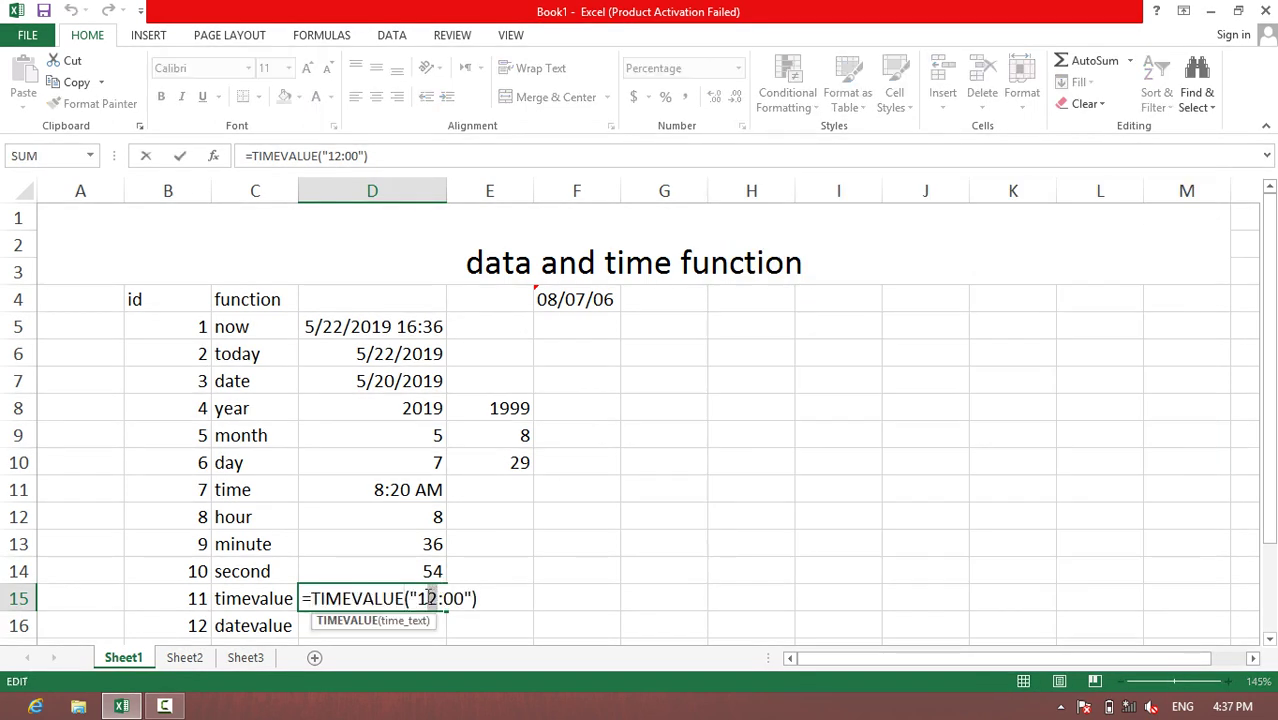
type("8")
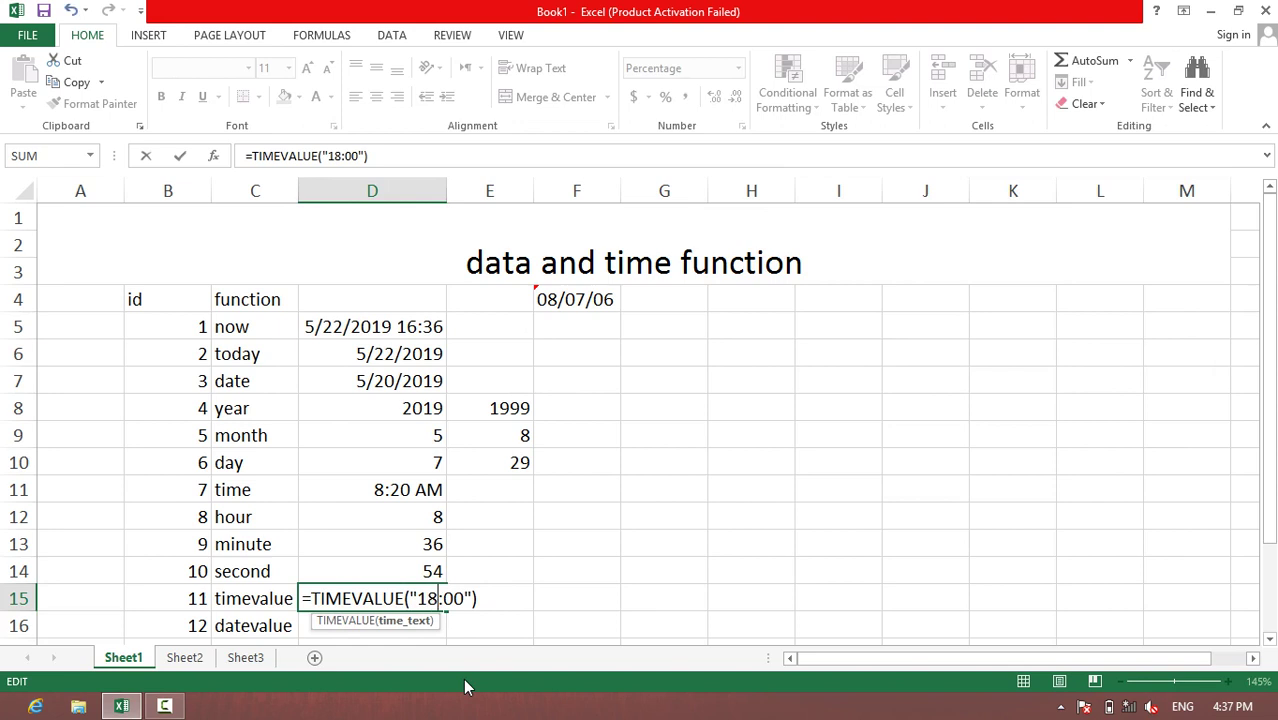
key("Return")
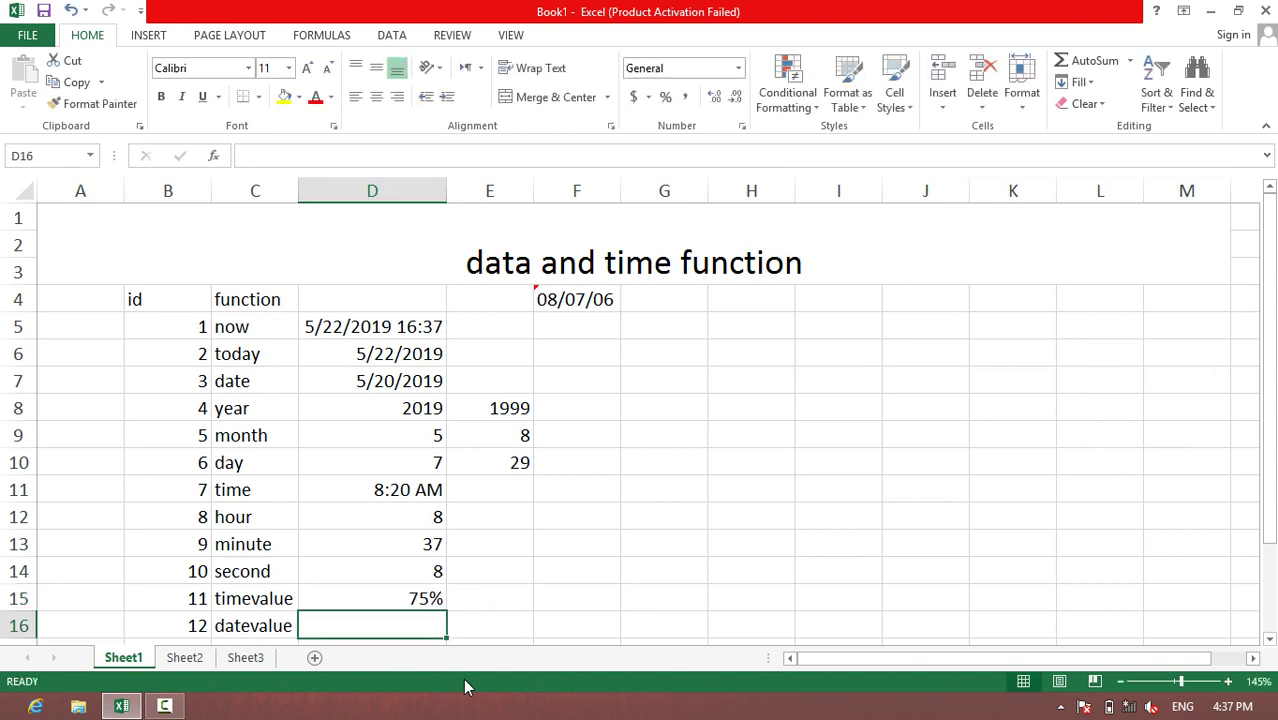
Set the time text in D15's TIMEVALUE formula to "9:00"
double_click(386, 598)
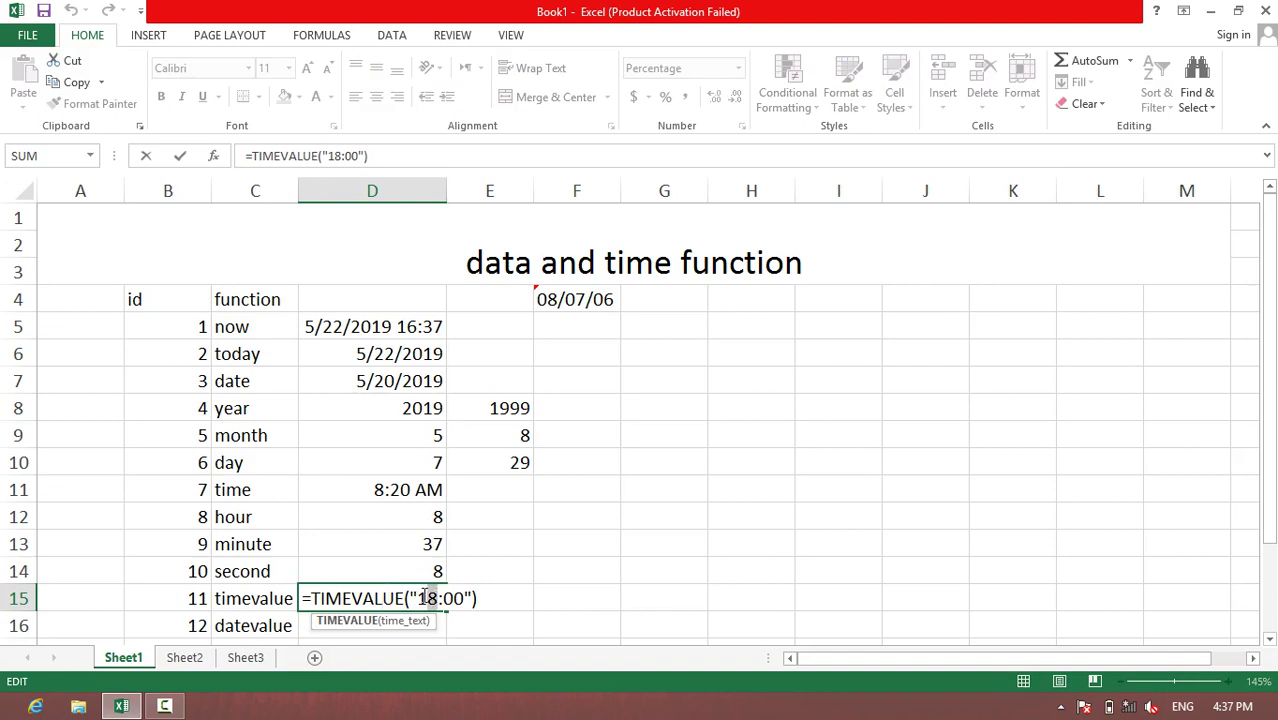
double_click(426, 598)
type("9")
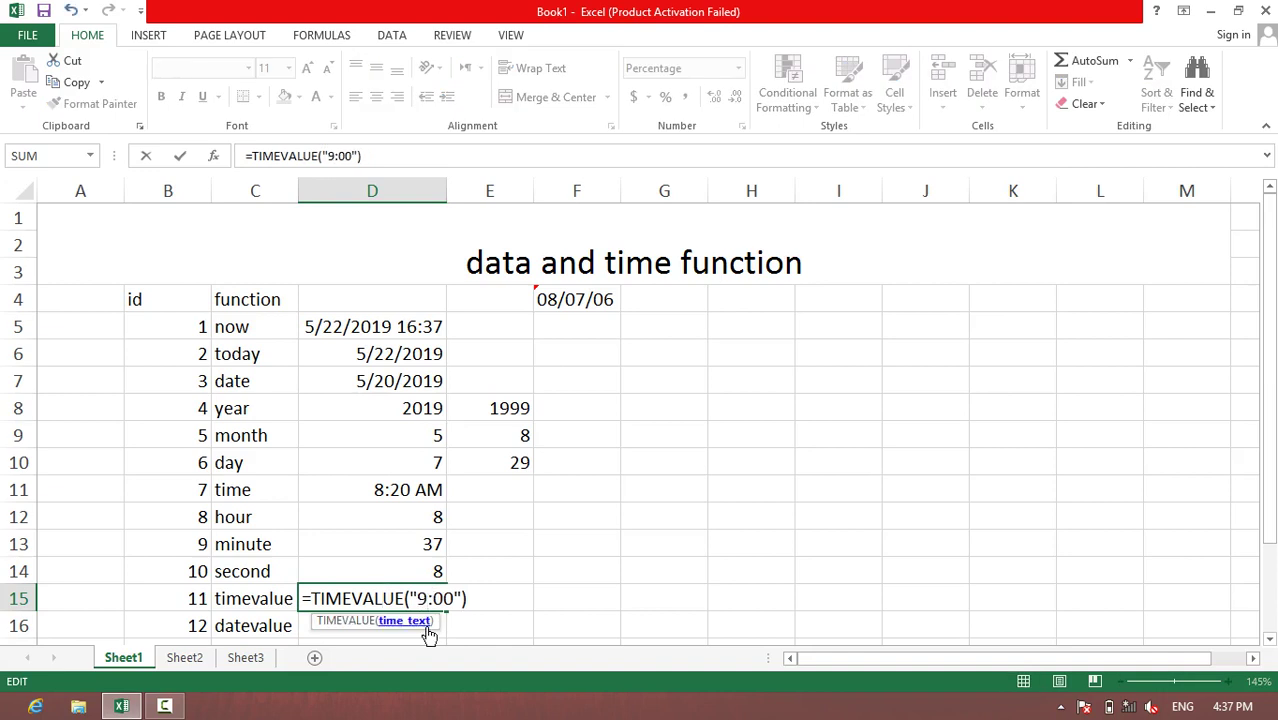
key("Return")
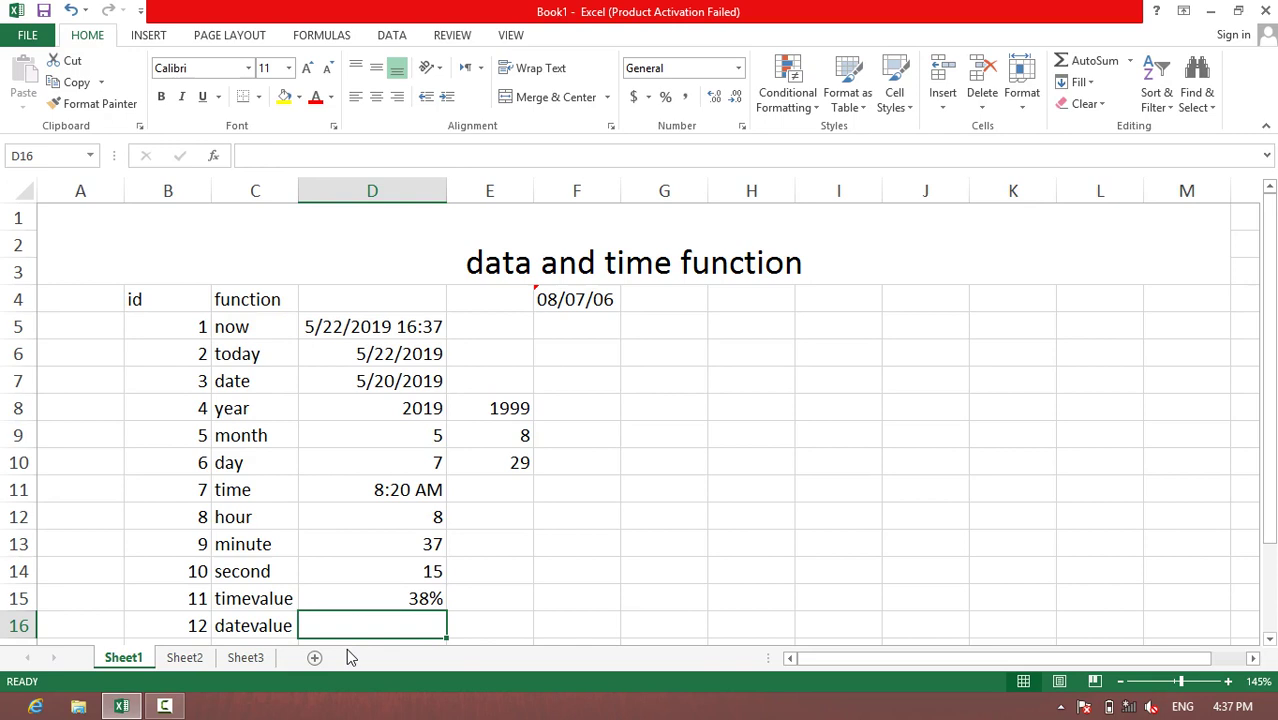
Enter the reference date 1900/1/1 in cell E16 beside the datevalue row
scroll(308, 542, "down", 1)
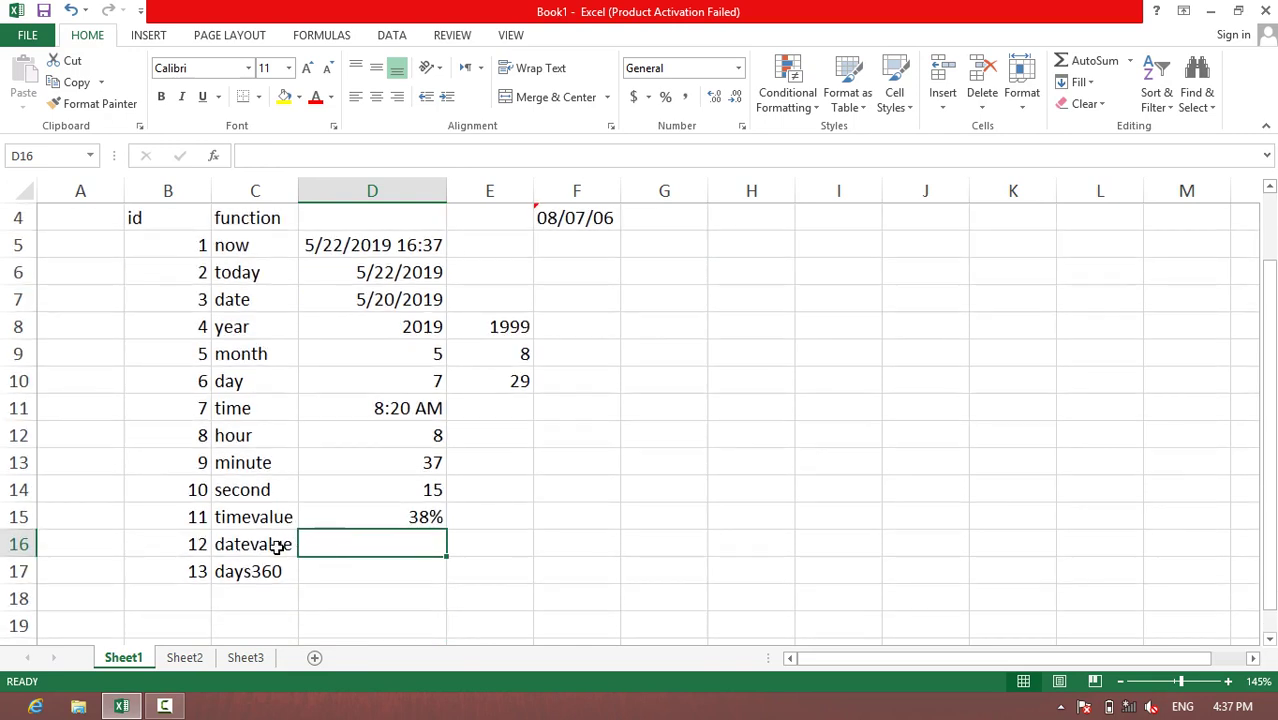
left_click(477, 543)
type("1")
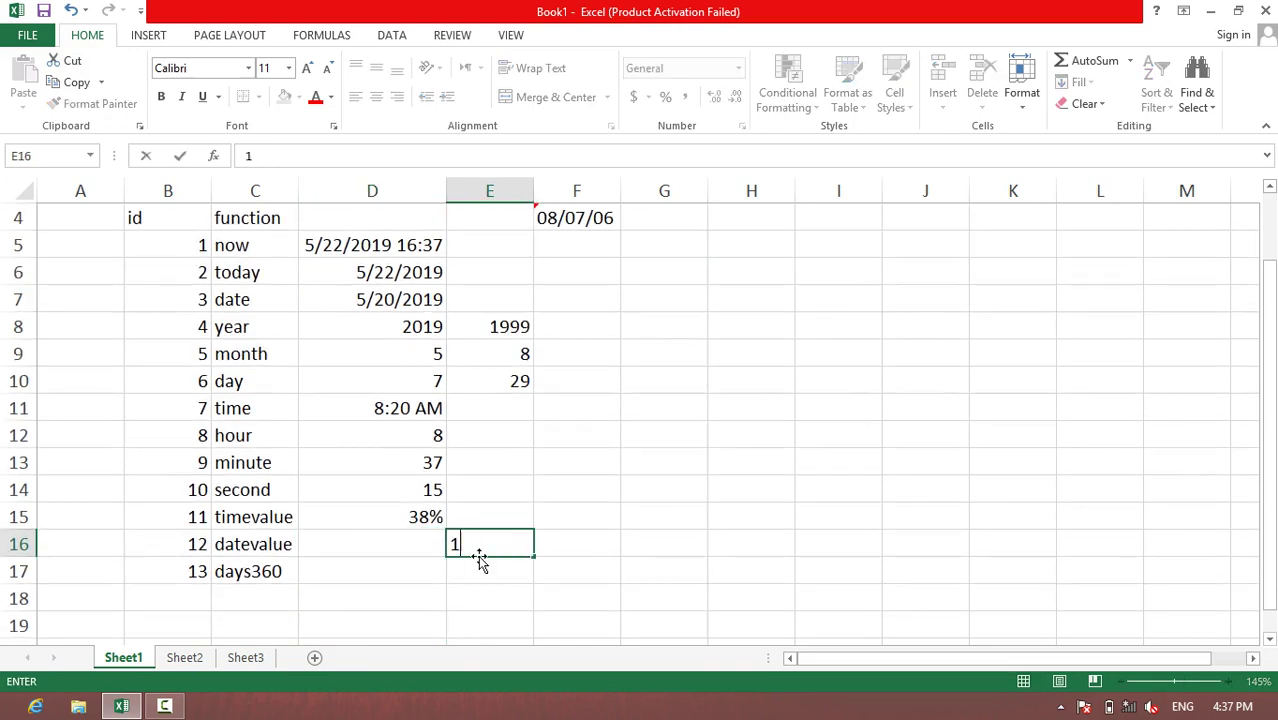
type("900/1/1")
key("Return")
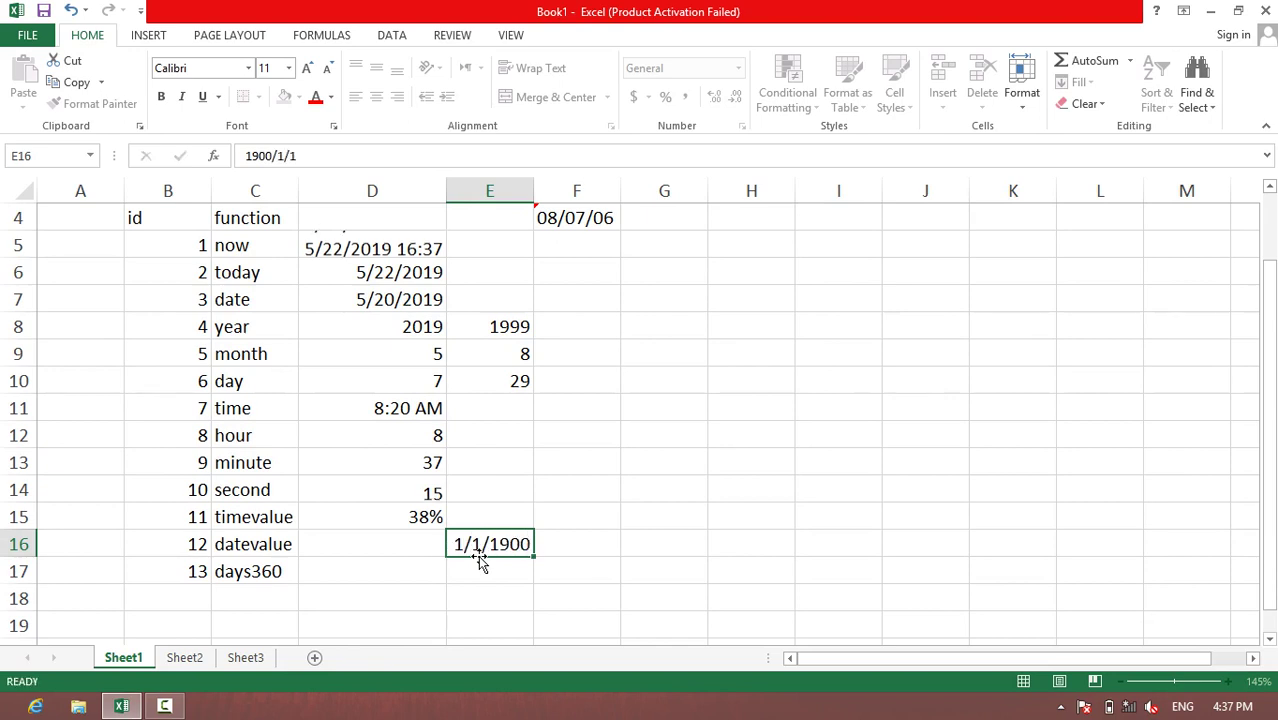
Enter the formula =DATEVALUE("1/1/1901") in cell D16 to convert the text date to a serial number
left_click_drag(479, 562, 376, 541)
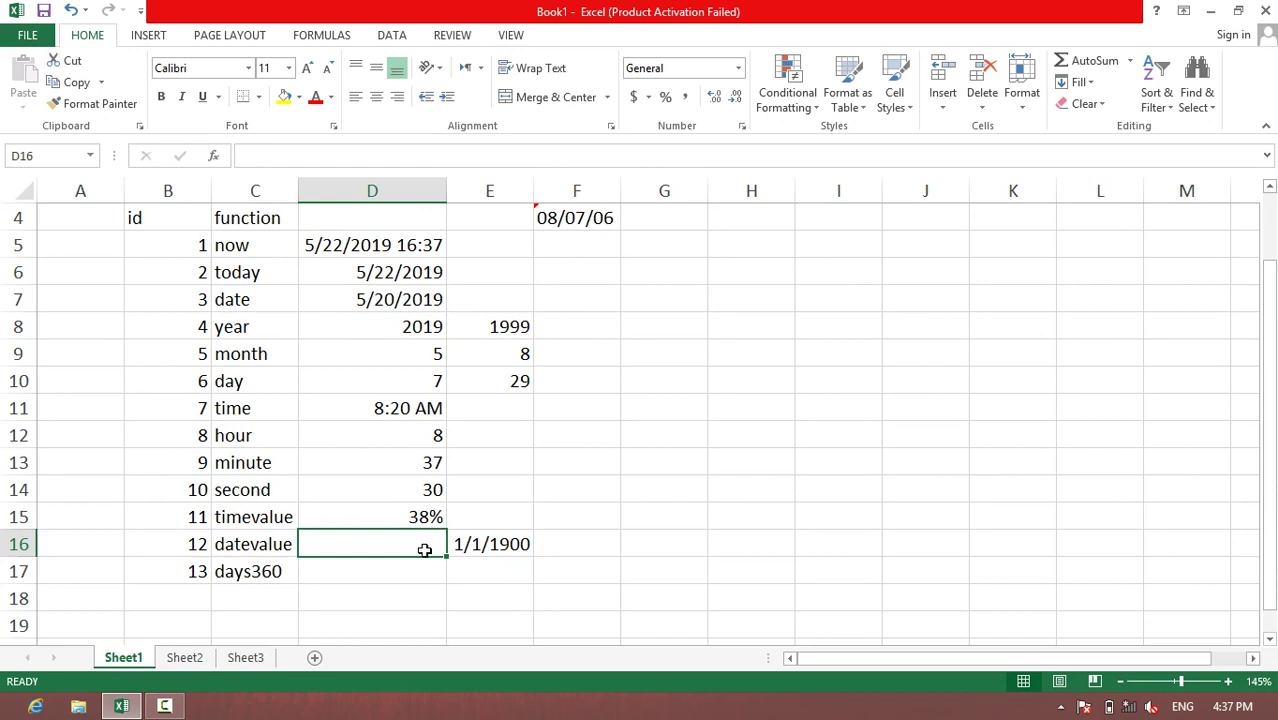
type("=da")
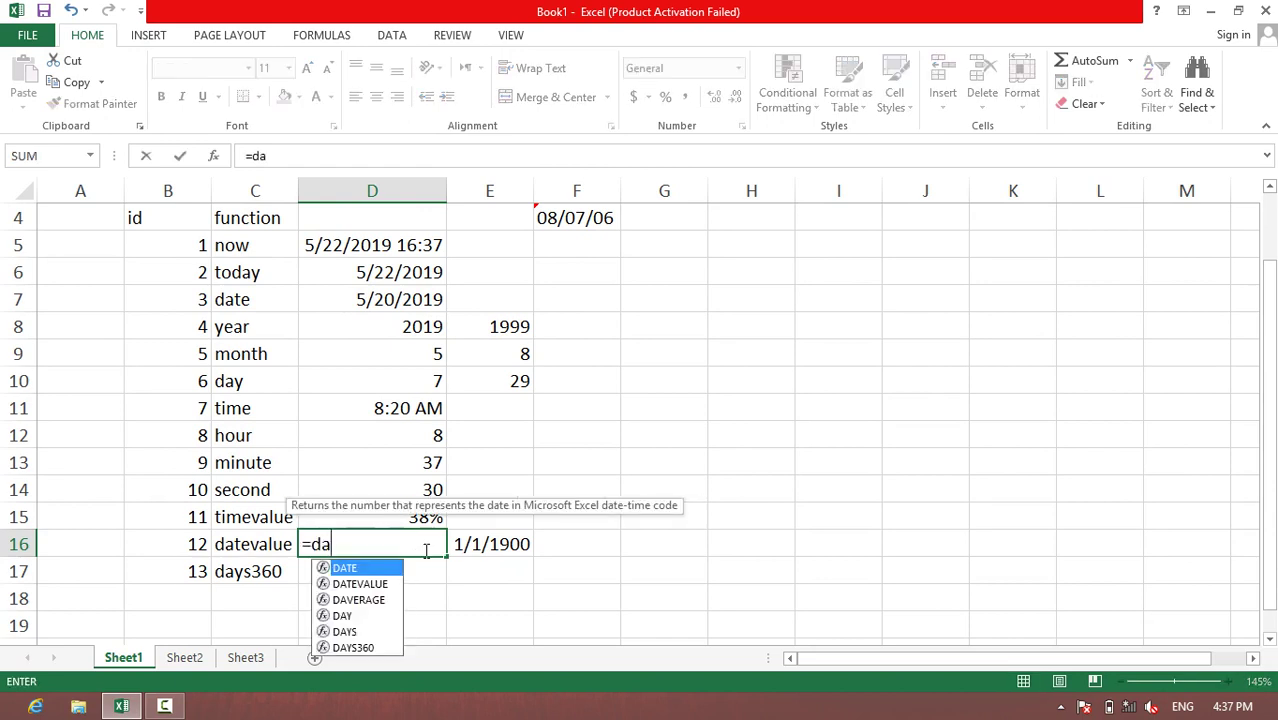
type("tevalue")
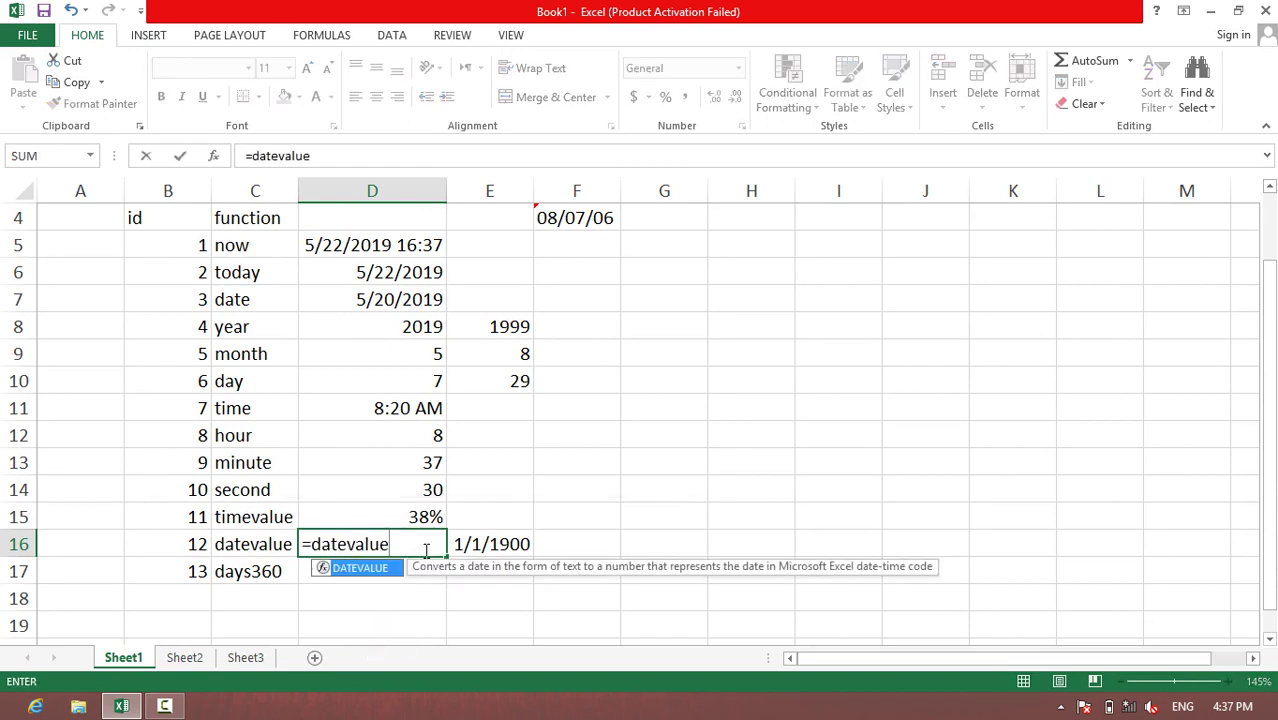
type("(")
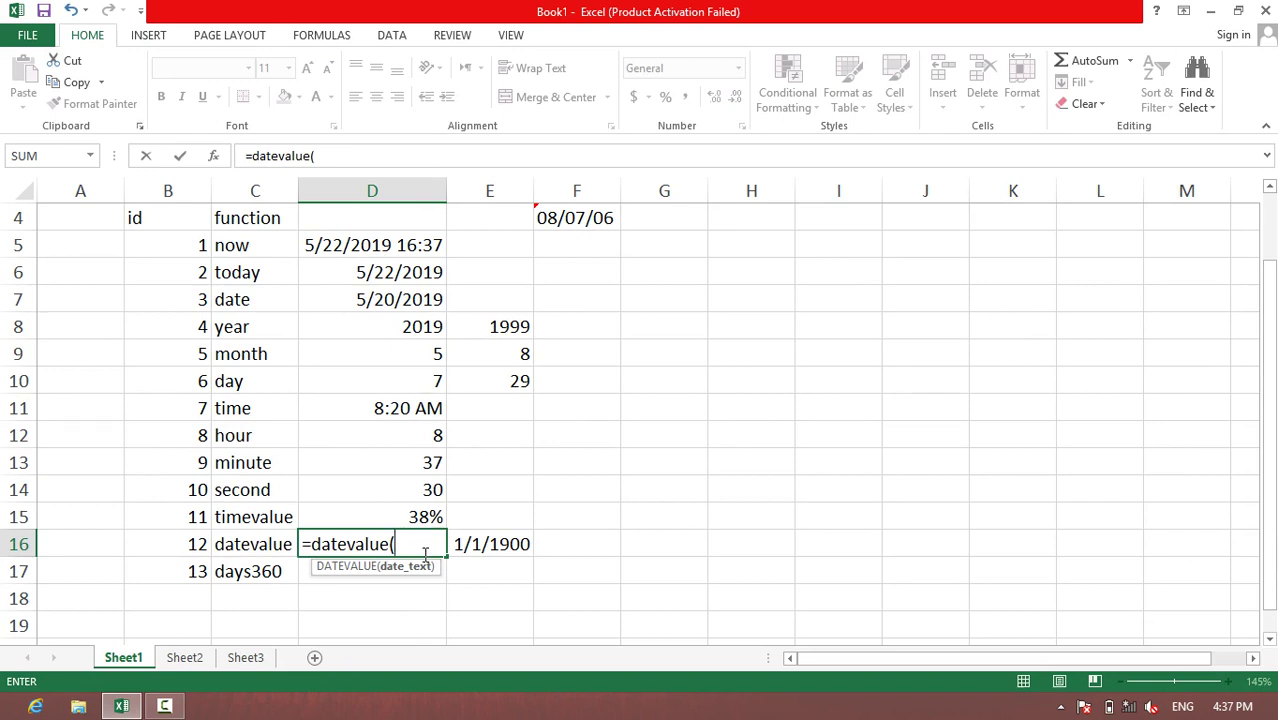
type("\"1/1/1")
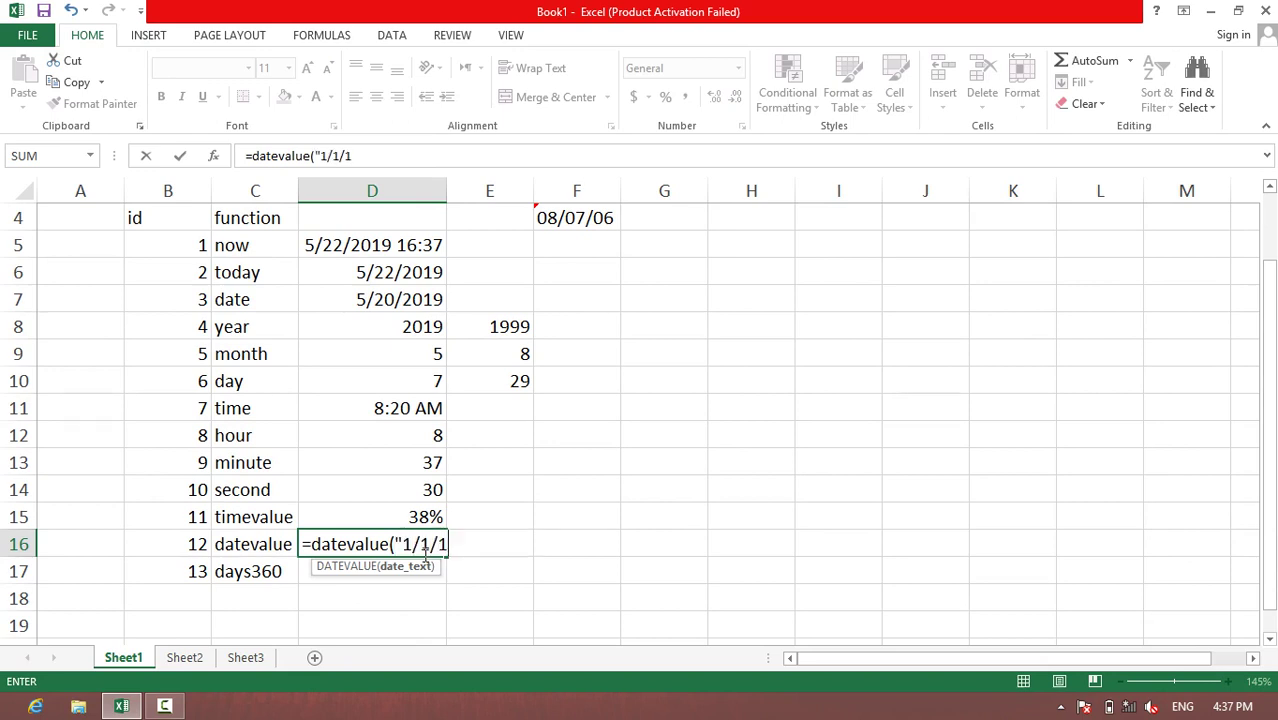
type("901\")")
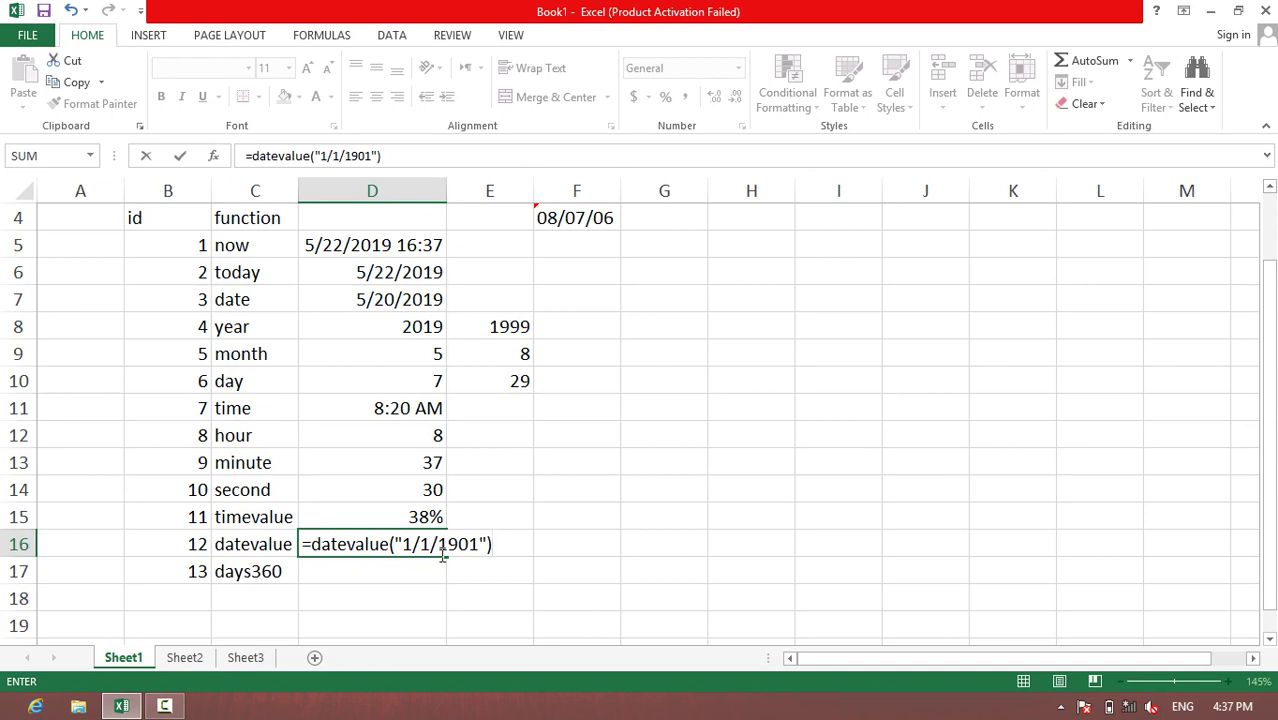
key("Return")
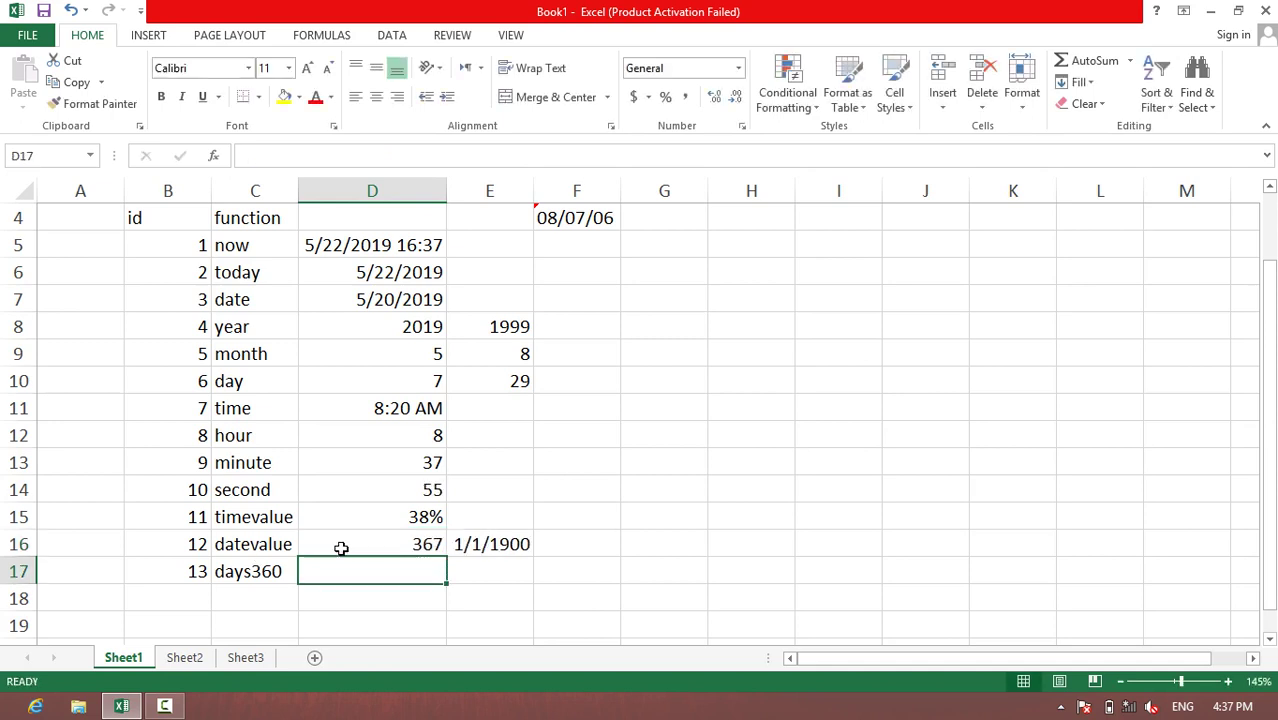
Compare D16 with the reference date in E16 and change its DATEVALUE date to "1/1/1902"
left_click(497, 546)
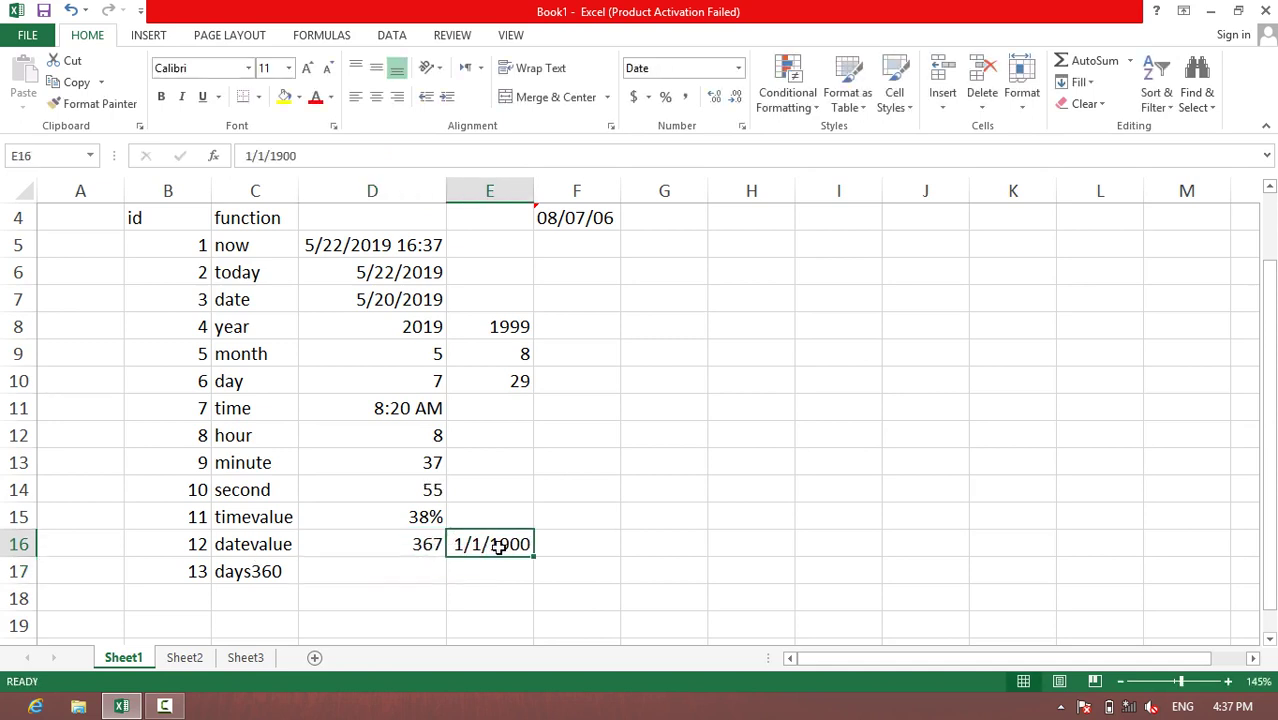
left_click(410, 541)
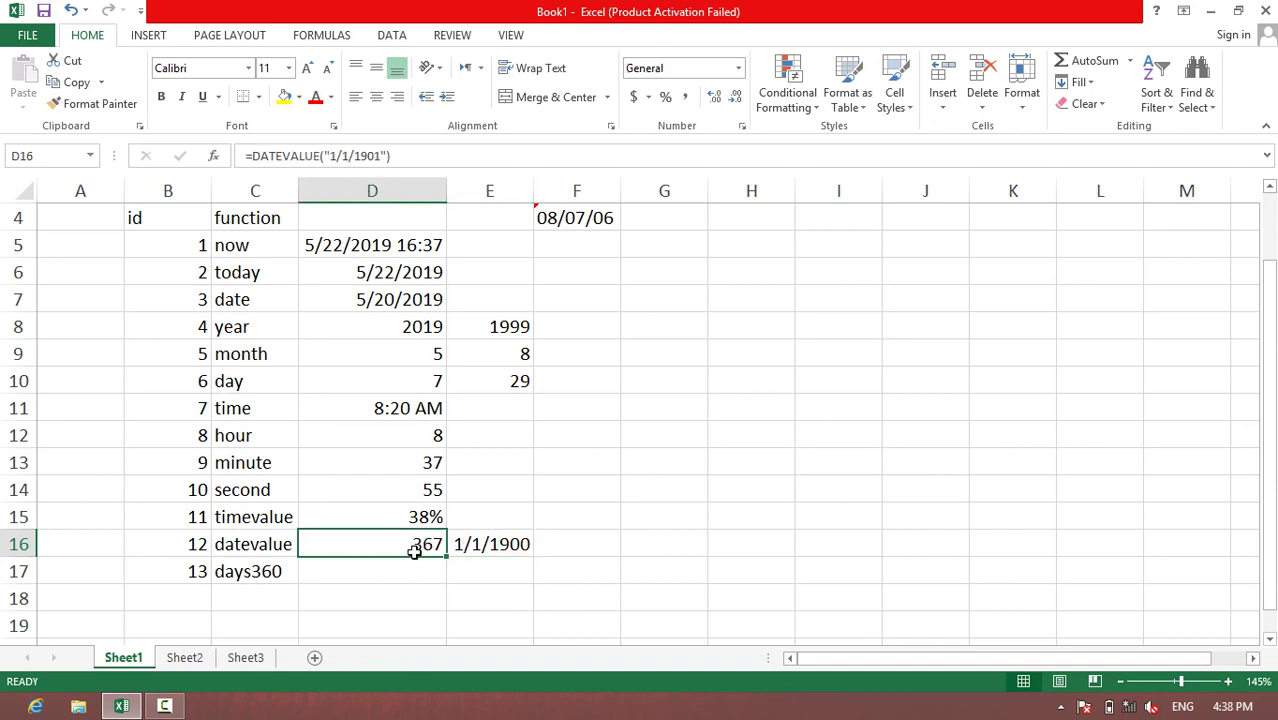
double_click(403, 543)
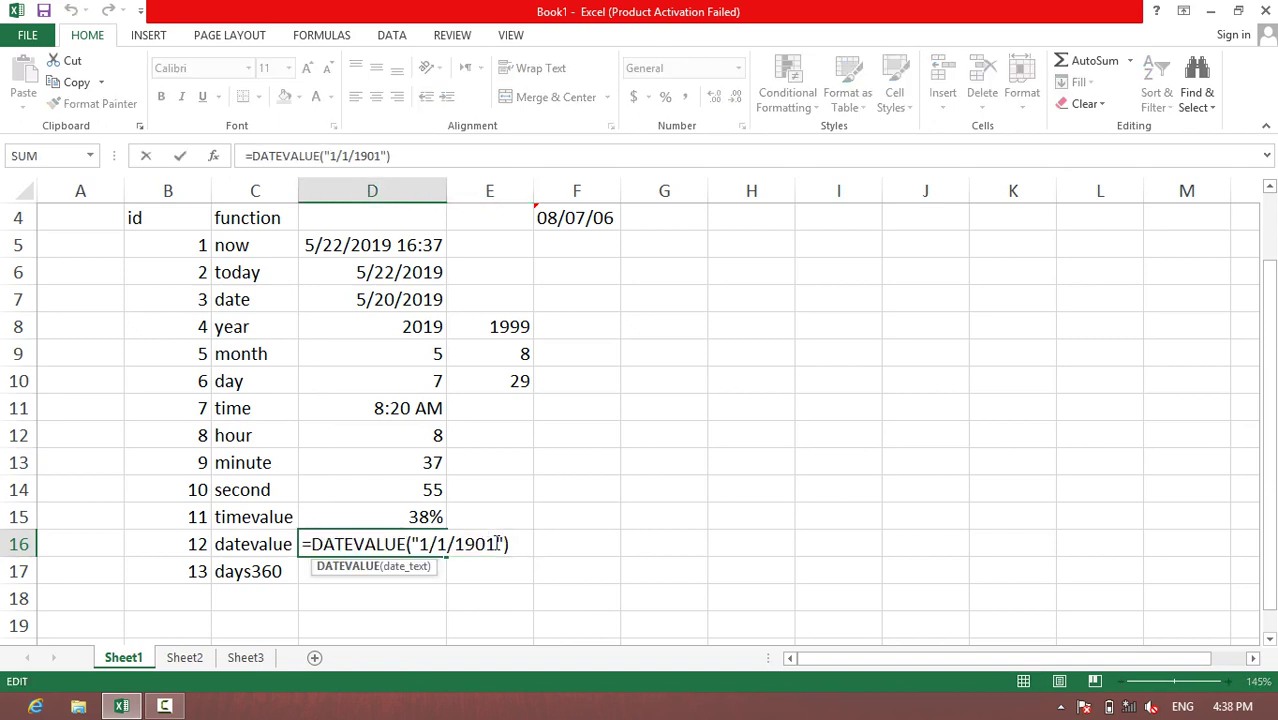
left_click(498, 541)
key("BackSpace")
type("2")
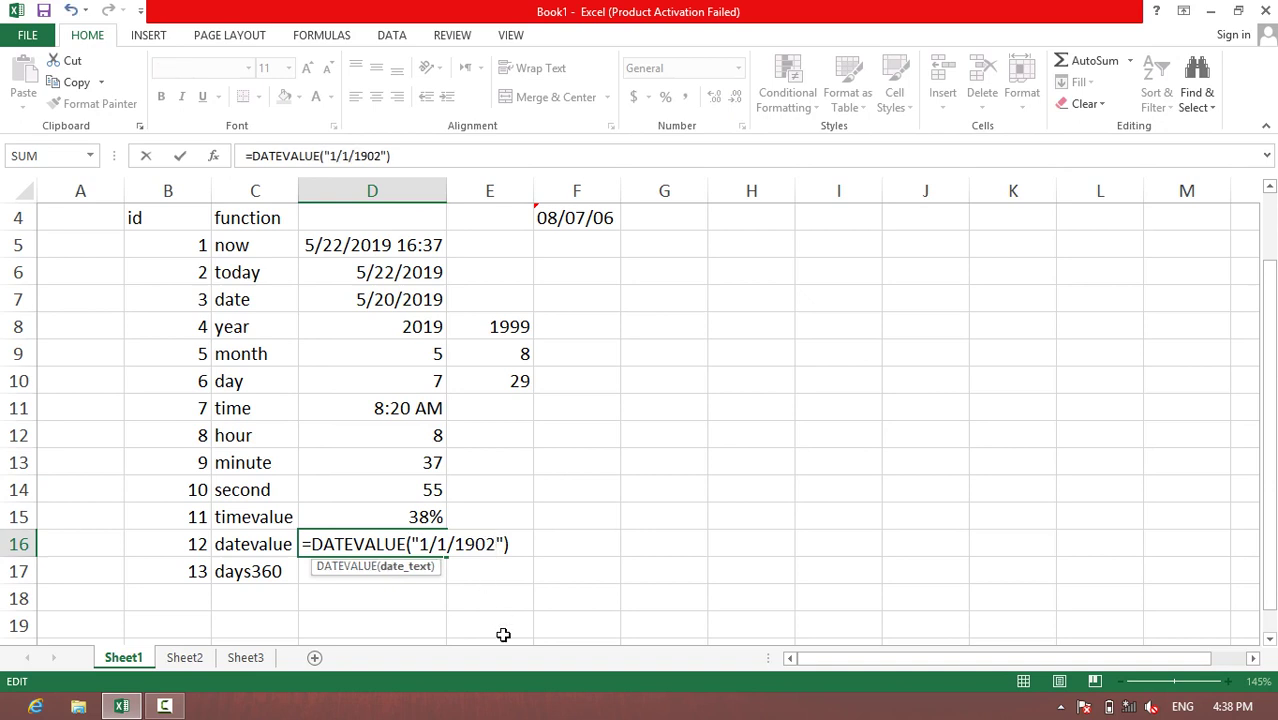
key("Return")
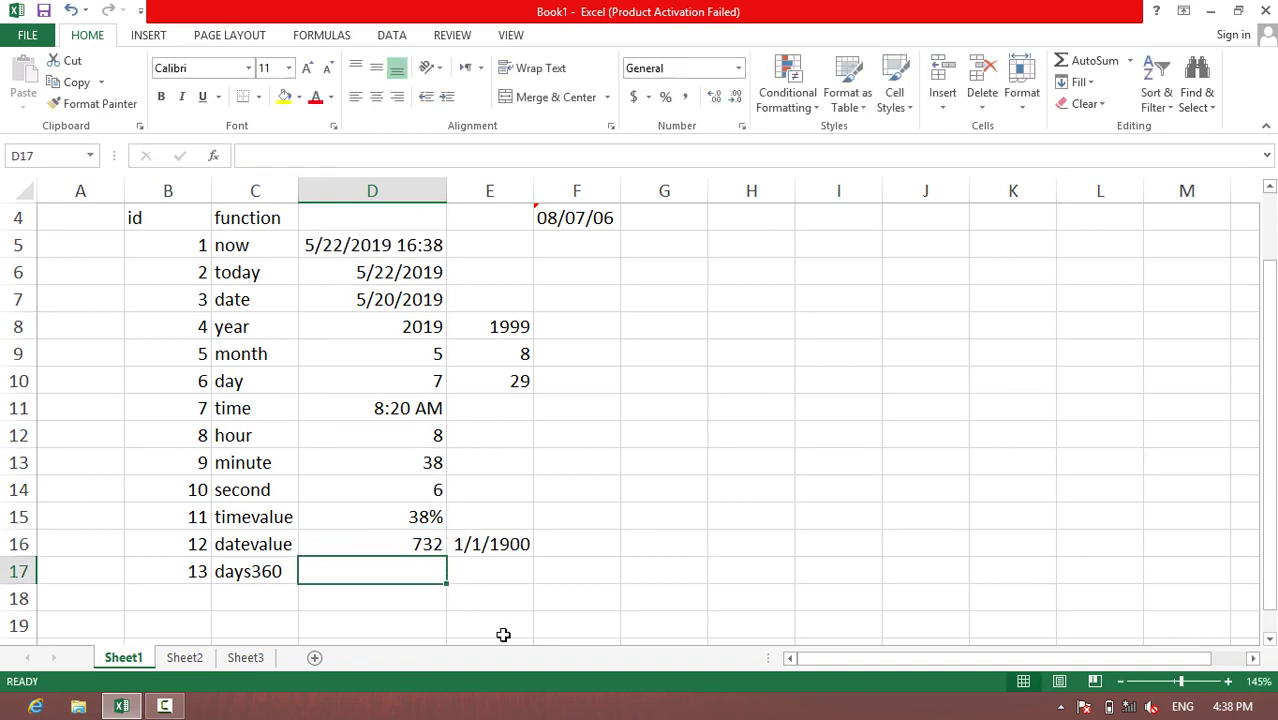
Set the date text in D16's DATEVALUE formula to "1/1/1907"
left_click(508, 542)
left_click(410, 543)
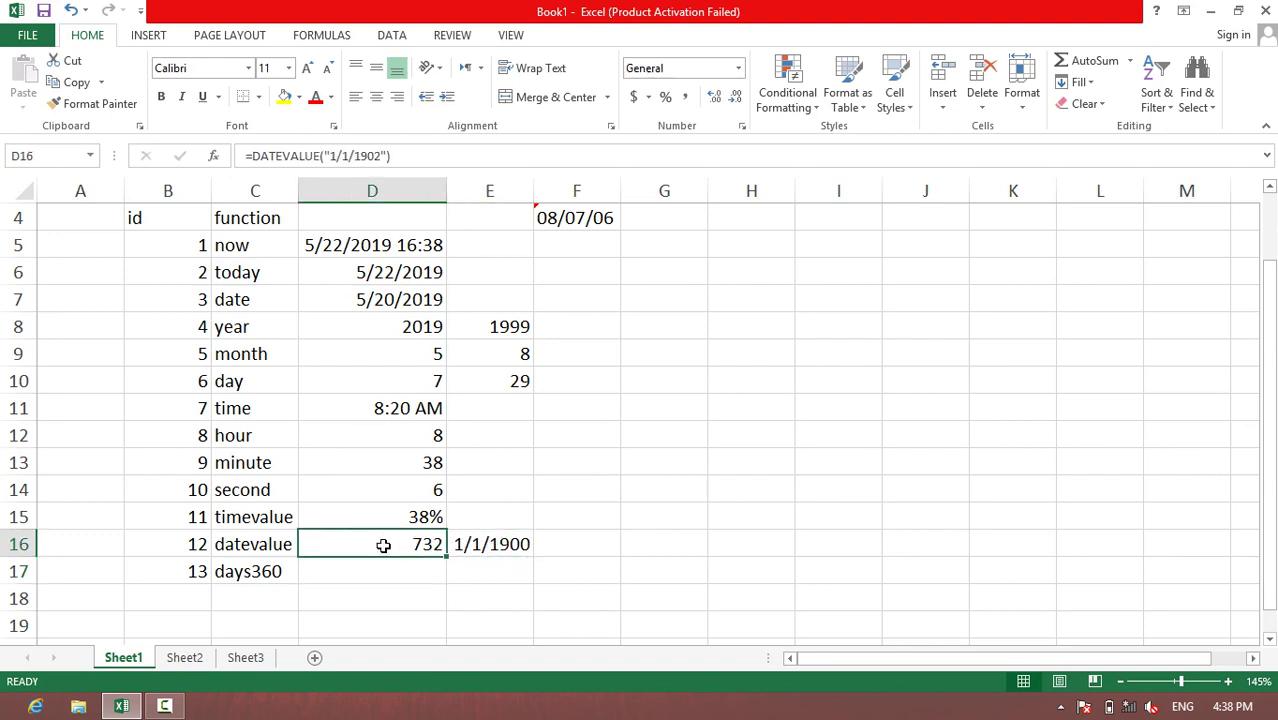
double_click(425, 545)
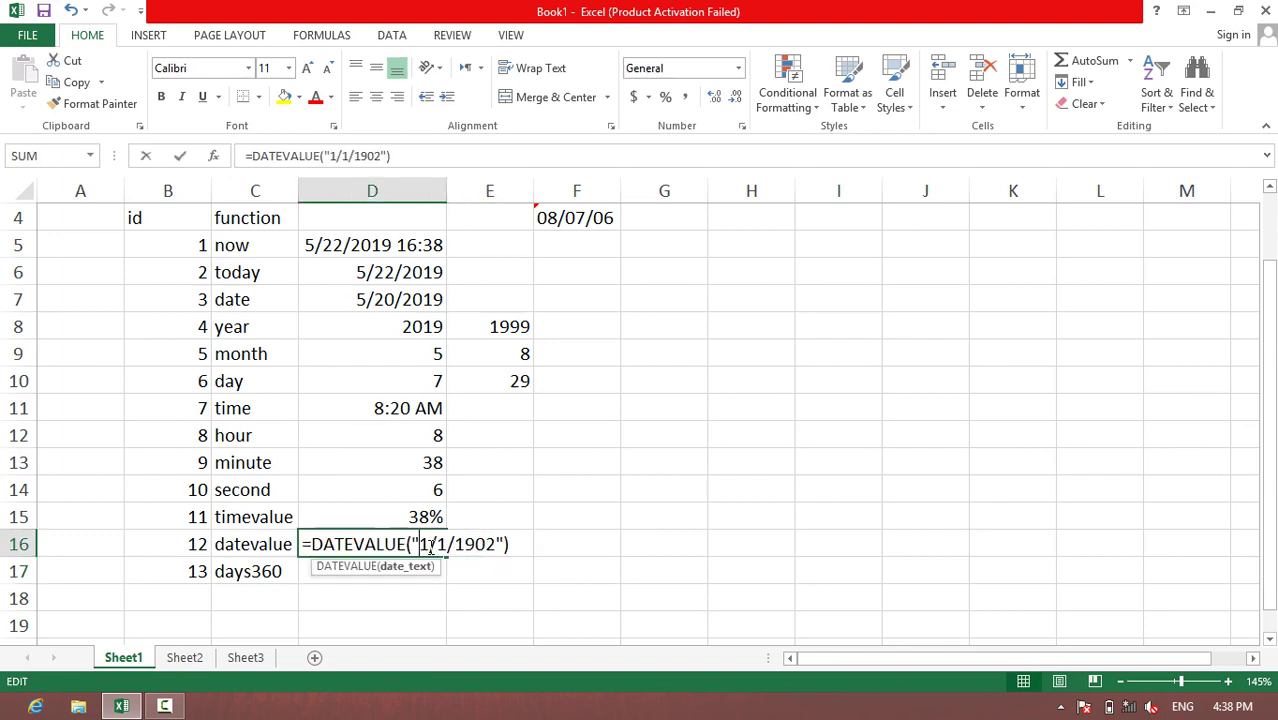
left_click_drag(497, 544, 485, 544)
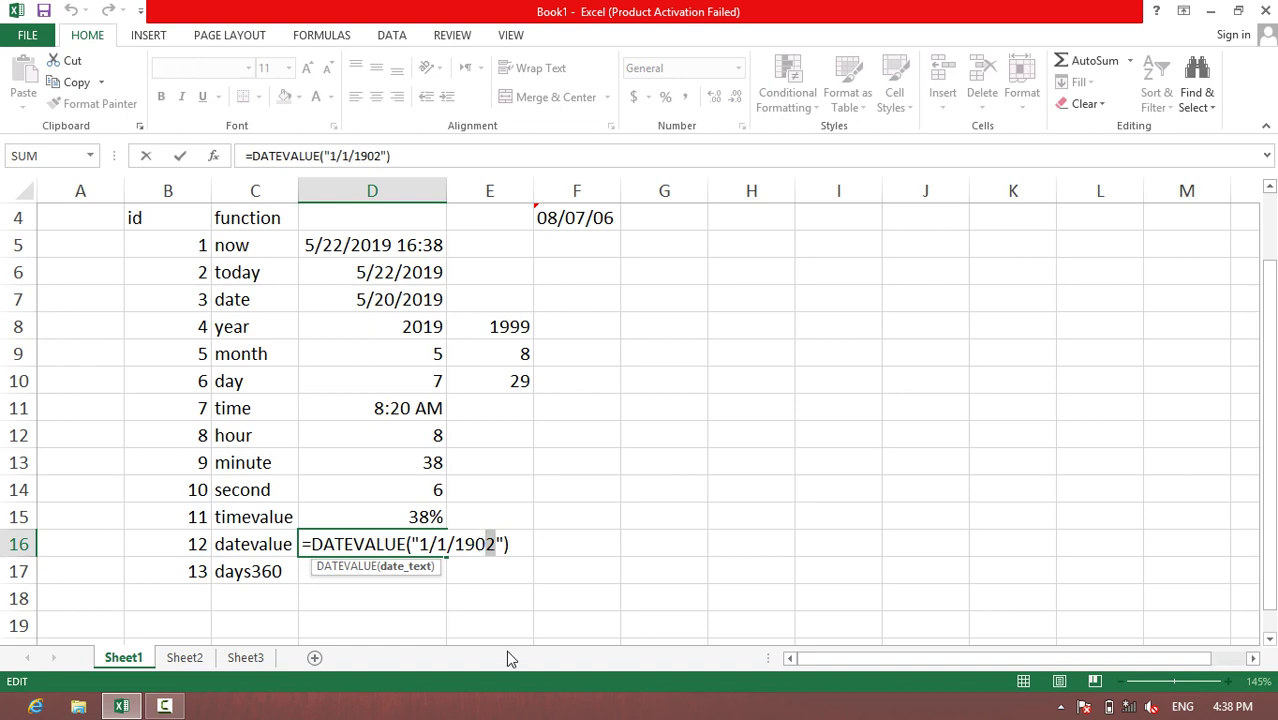
type("7")
key("Return")
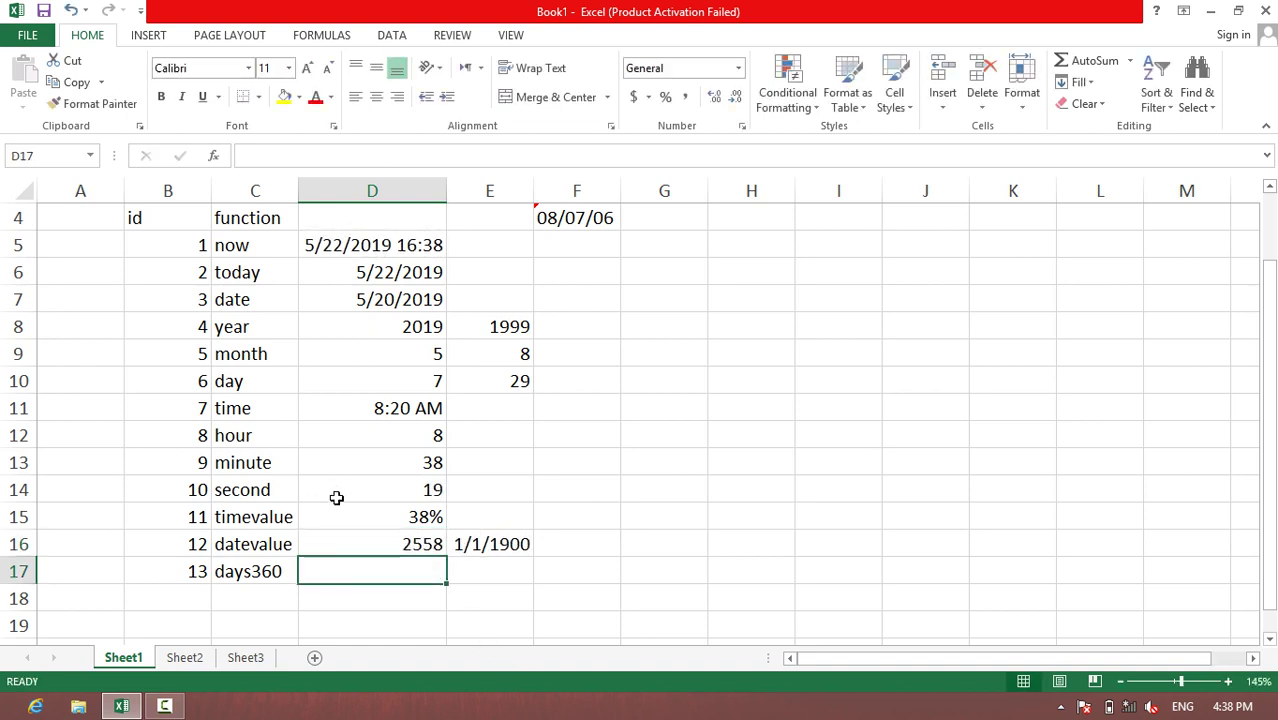
Enter the formula =D16/364 in cell E17 to convert the date serial number into years
left_click(465, 566)
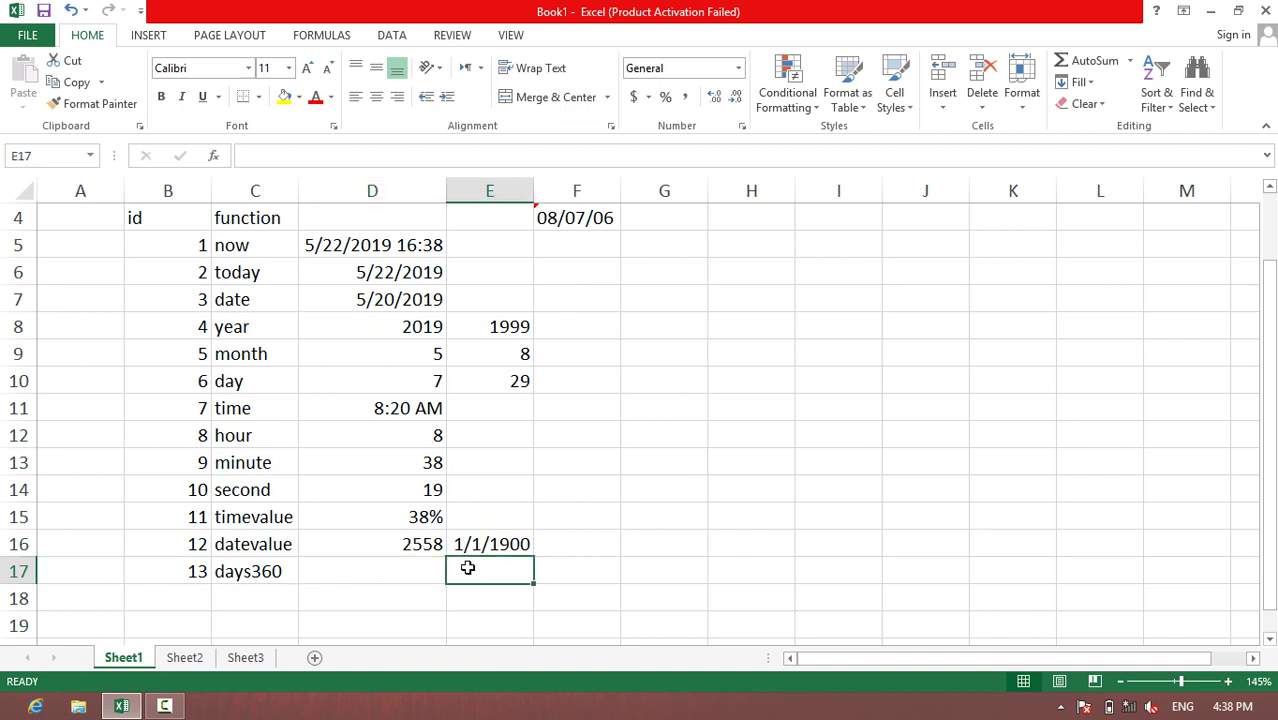
type("=")
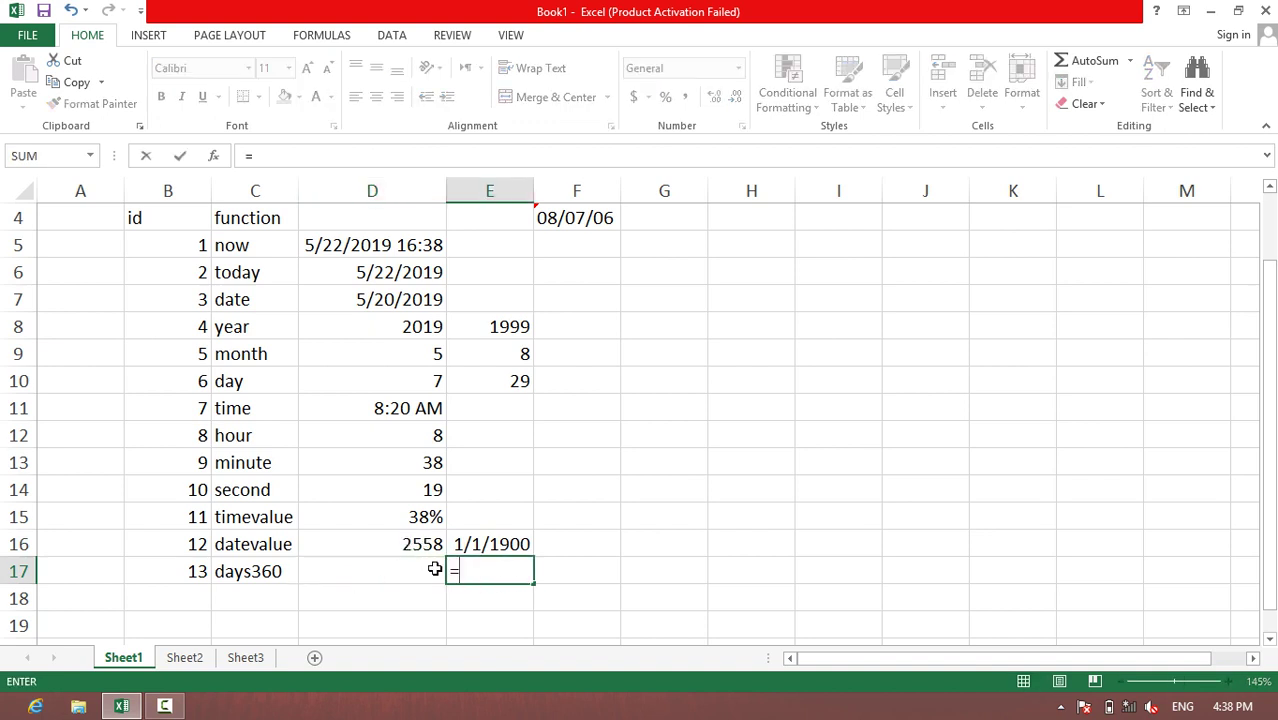
key("Up")
key("Left")
type("/")
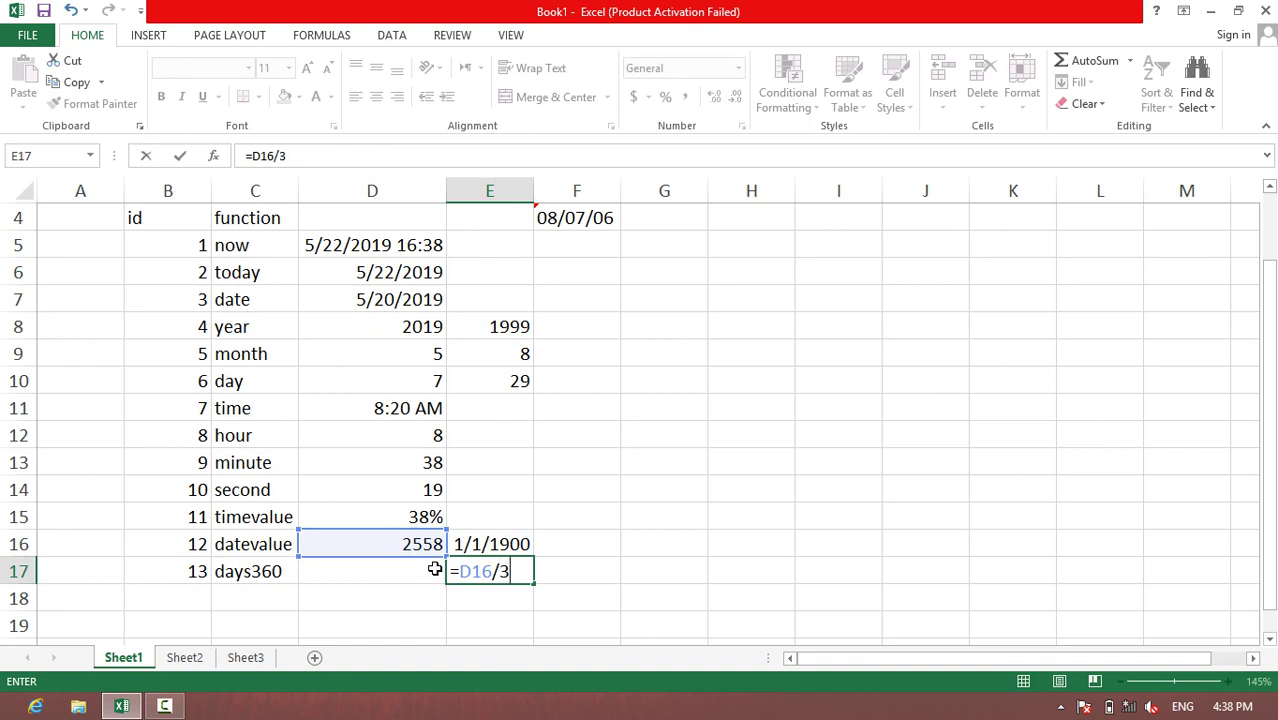
type("364")
key("Return")
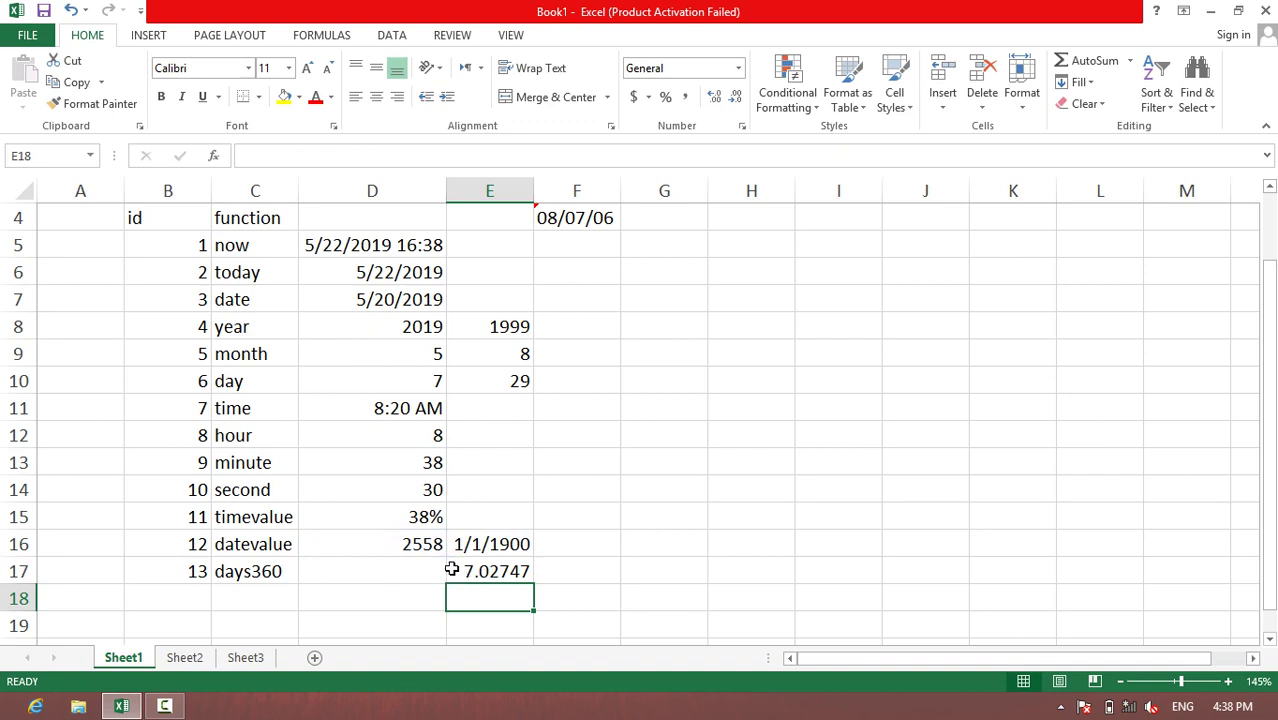
Check the year in D16's DATEVALUE formula against the division result, and clear the division from cell E17
left_click(421, 544)
double_click(420, 544)
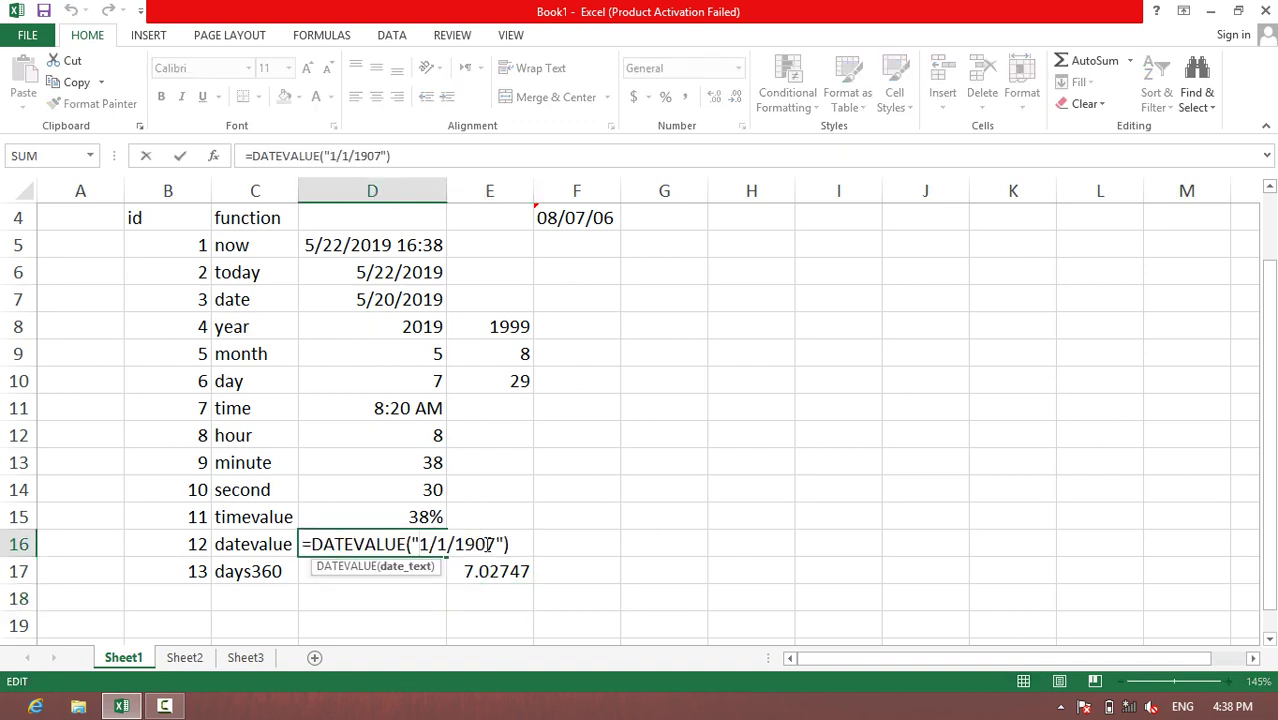
key("Return")
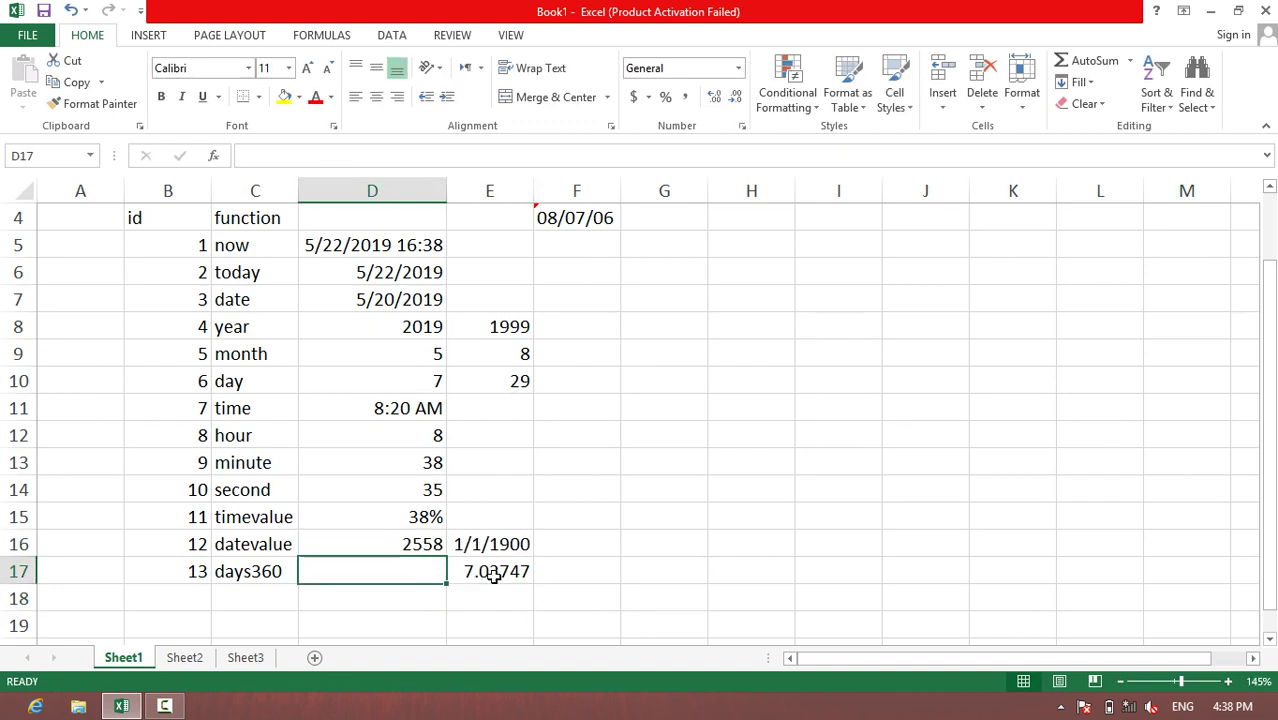
left_click(494, 575)
key("Delete")
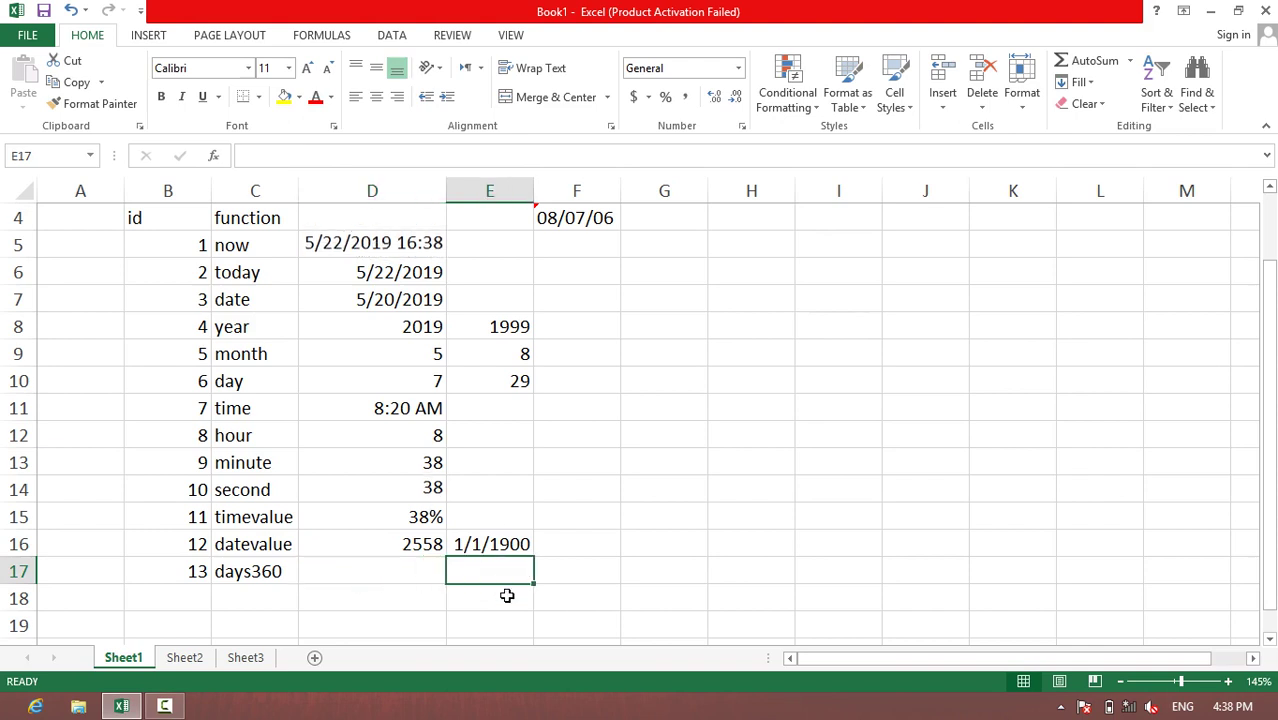
Review the DATEVALUE formula in D16 against the reference date in E16
left_click(386, 538)
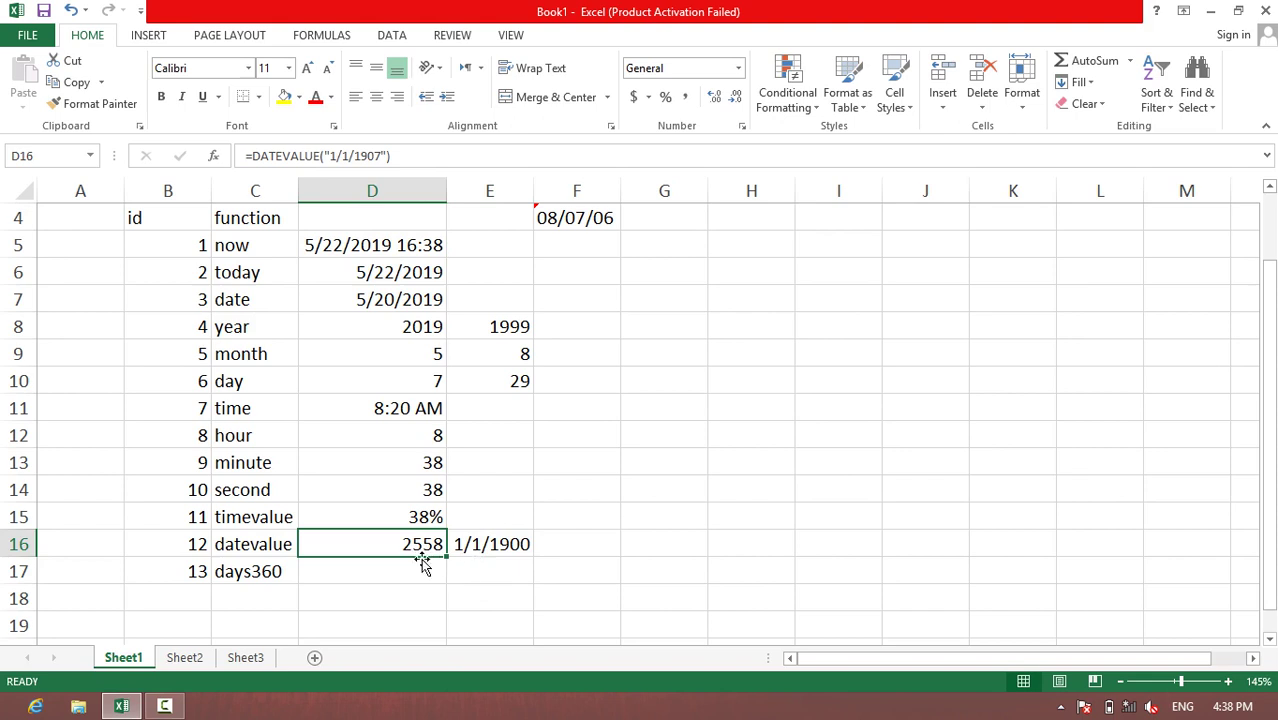
left_click(503, 568)
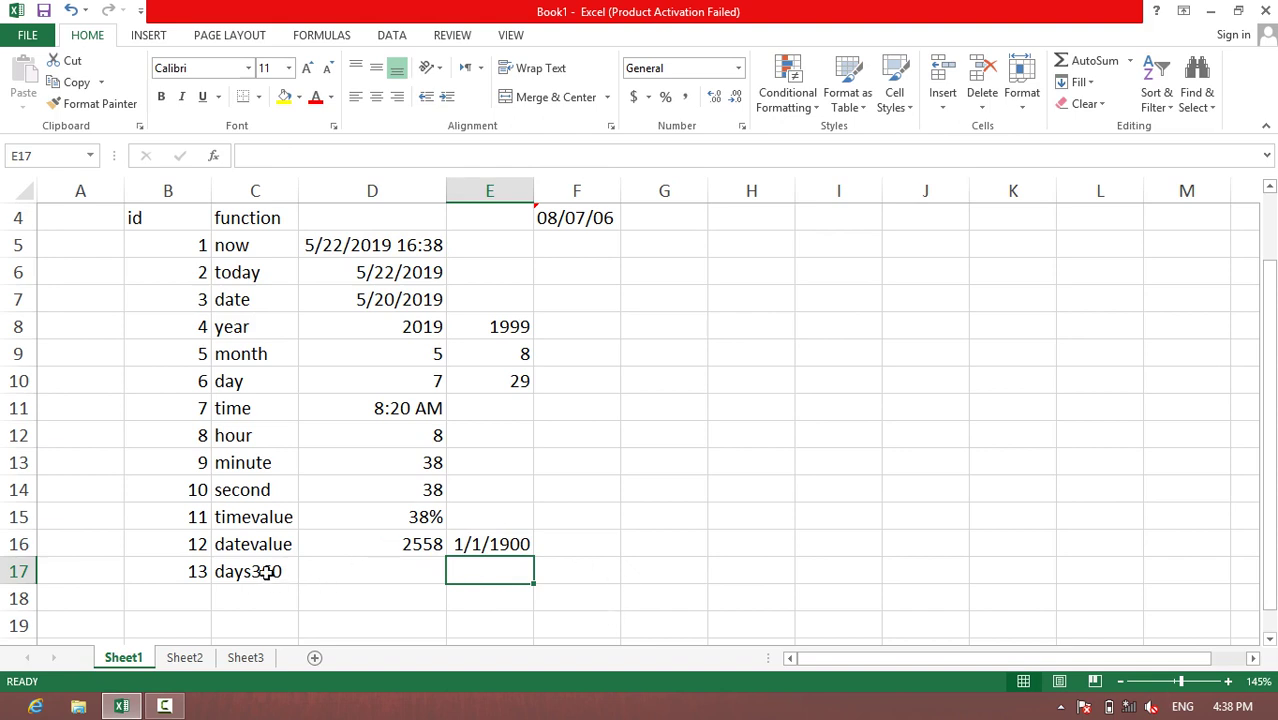
left_click(470, 549)
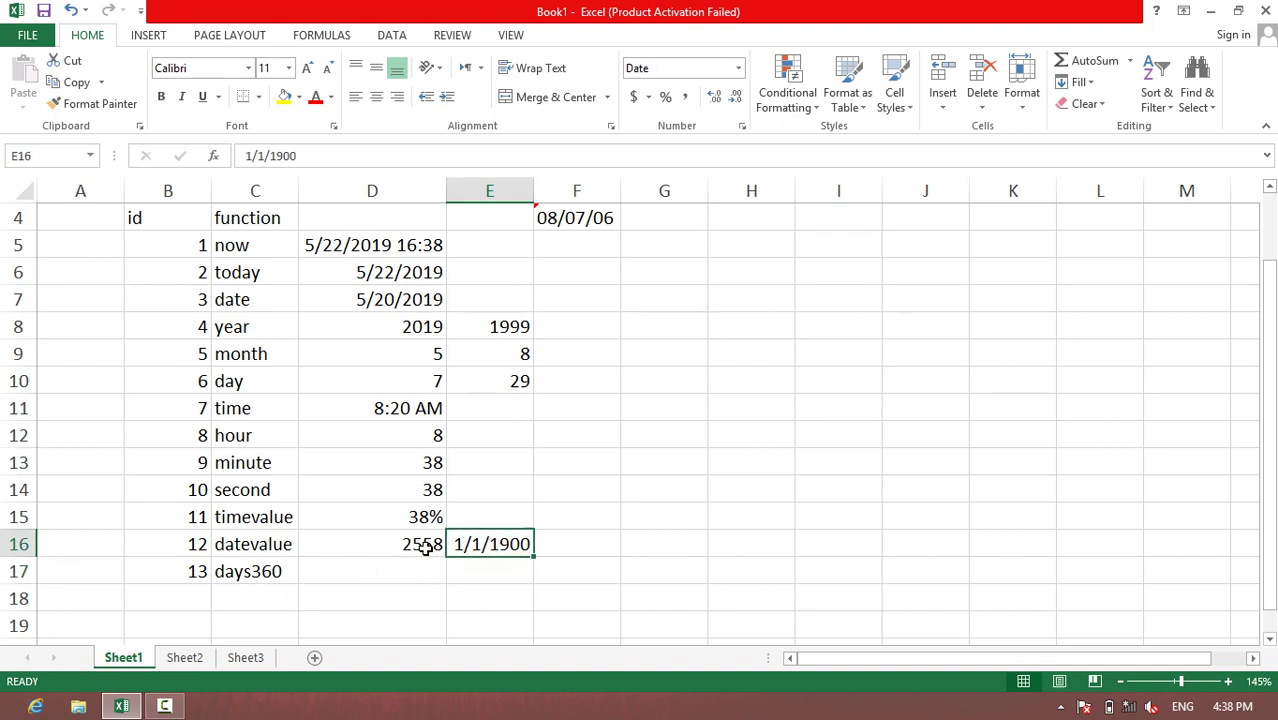
left_click(424, 548)
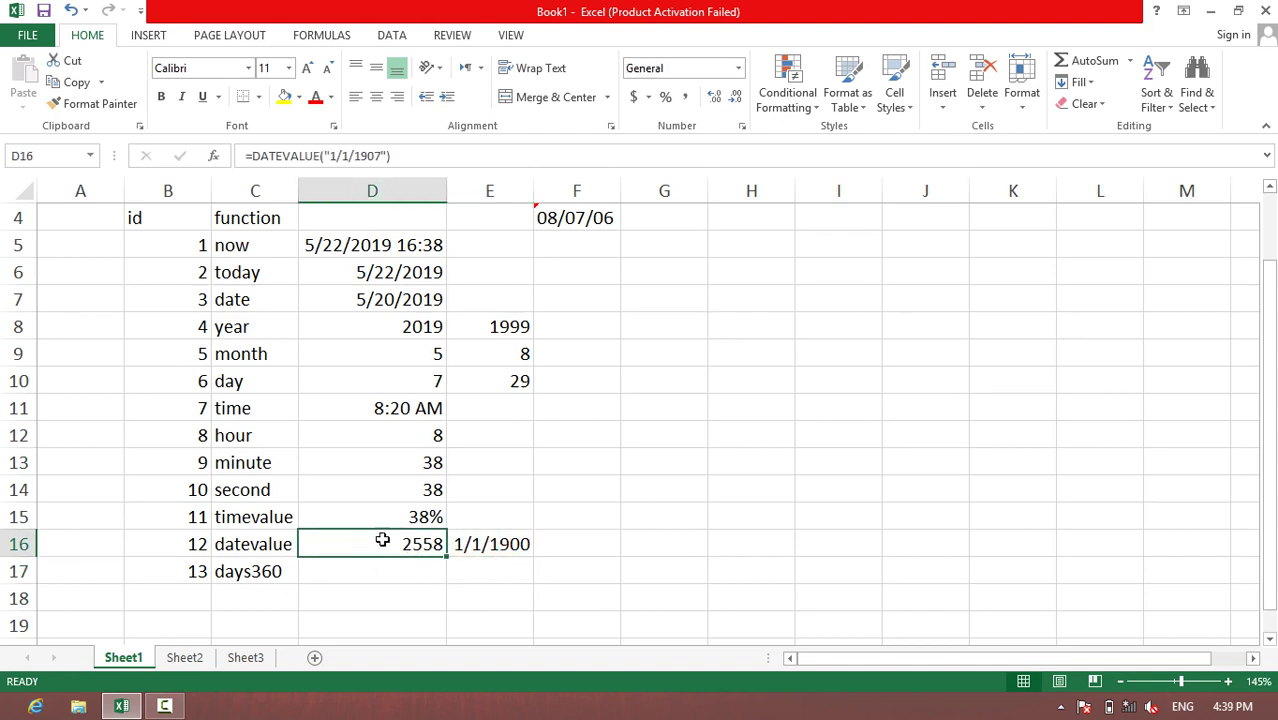
left_click(348, 562)
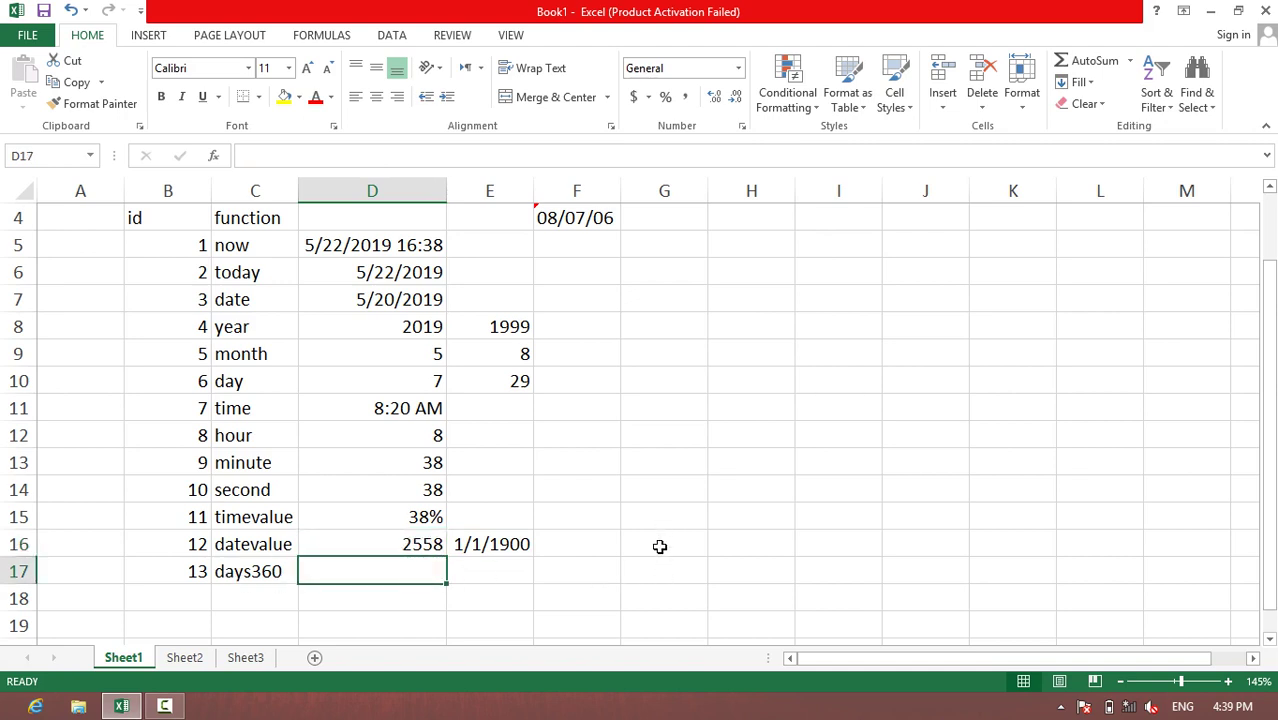
Enter the sample dates 1/1/2018 in cell G13 and 1/1/2020 in cell G14
left_click(648, 458)
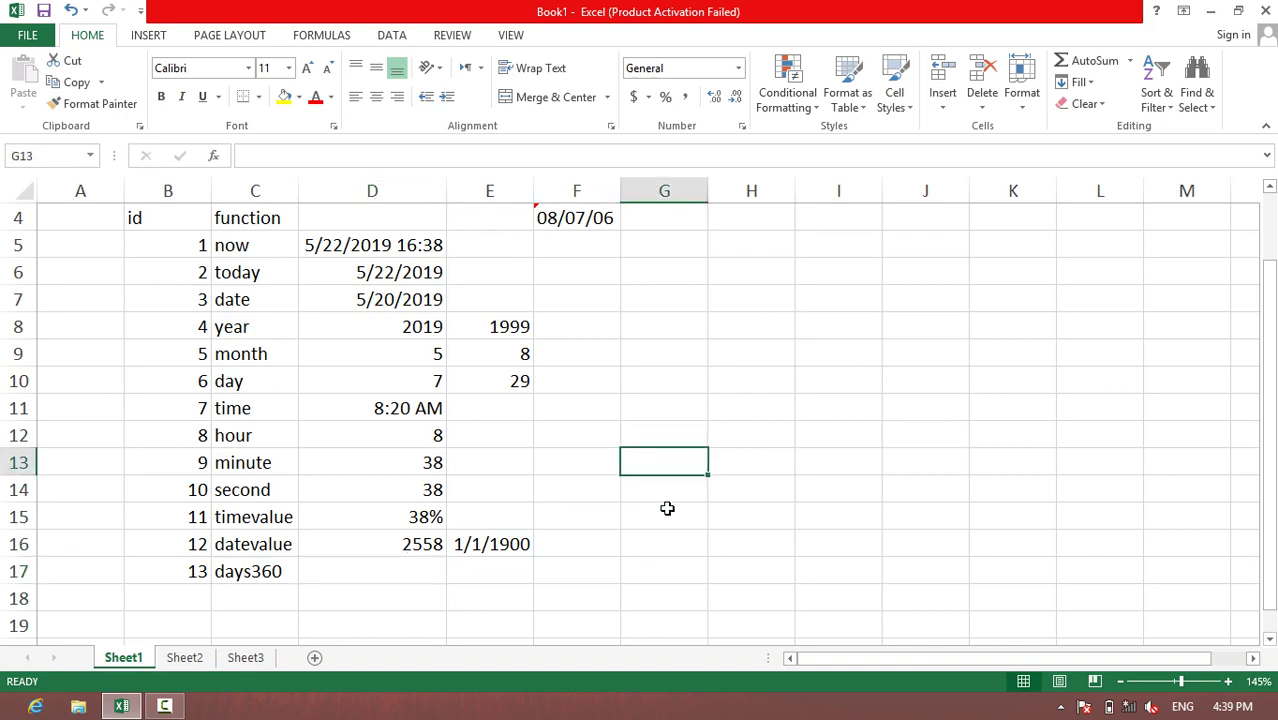
type("1/1")
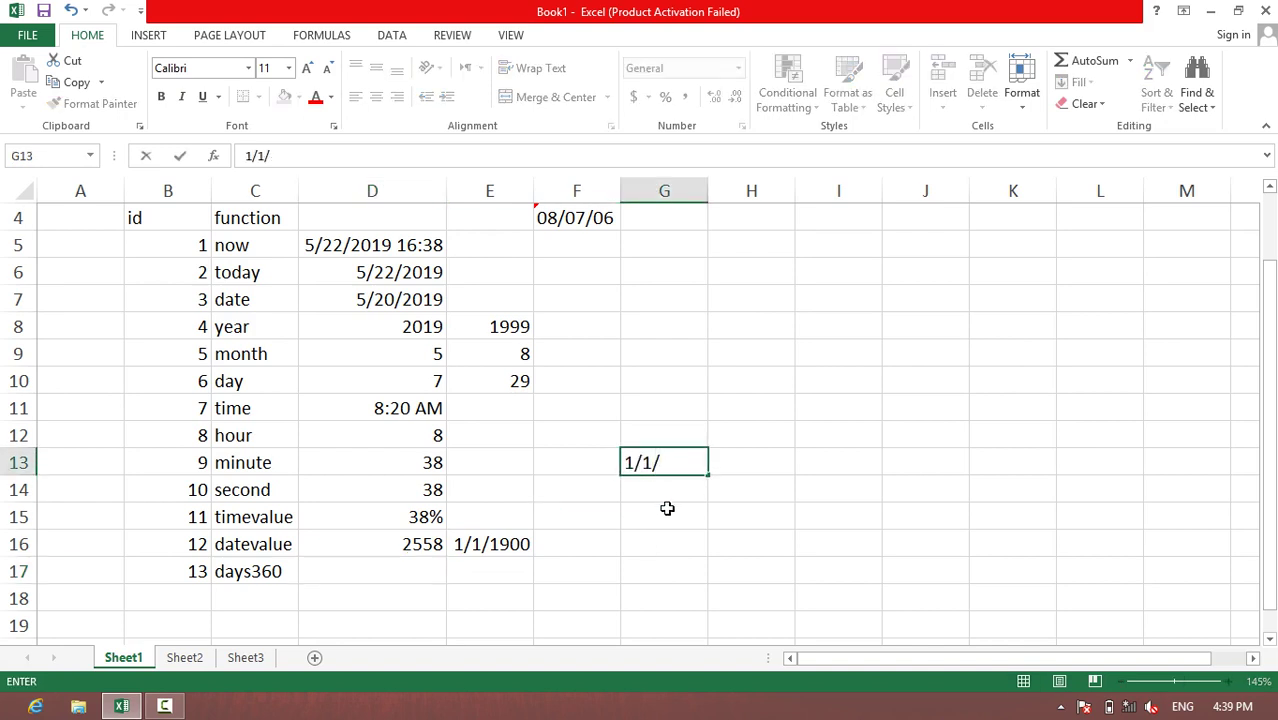
type("/2018")
key("Return")
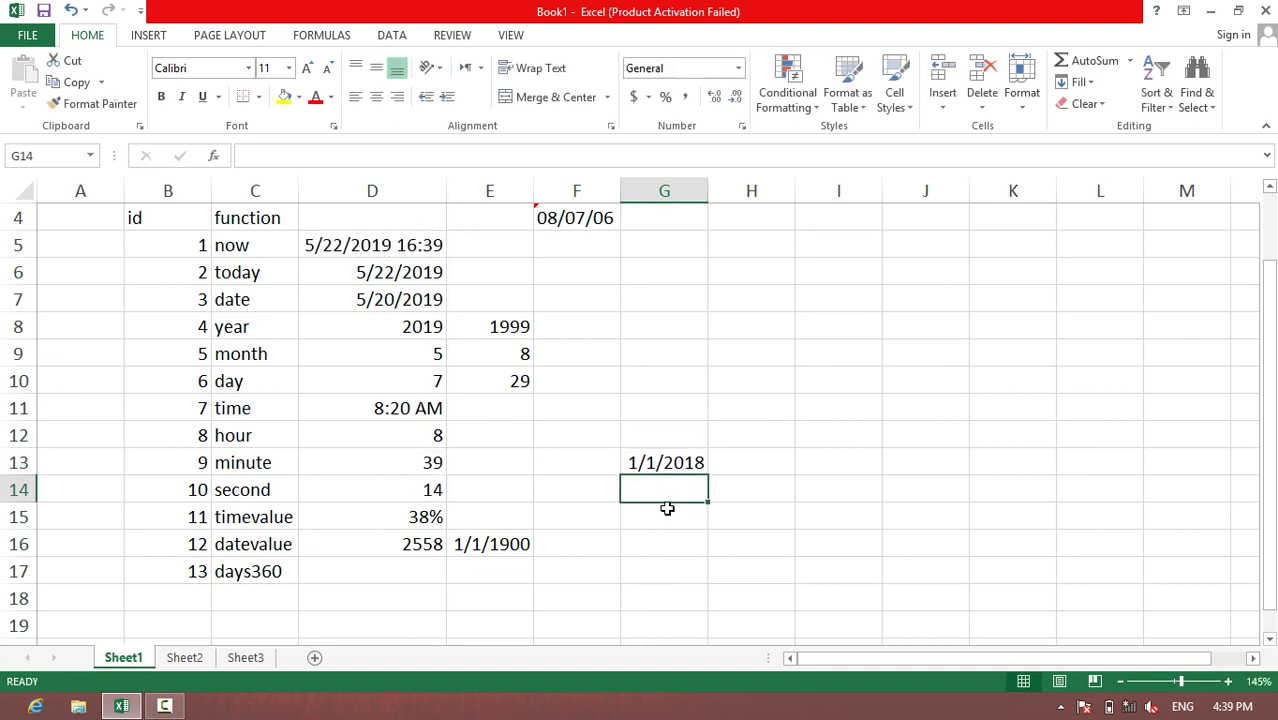
type("1/1/")
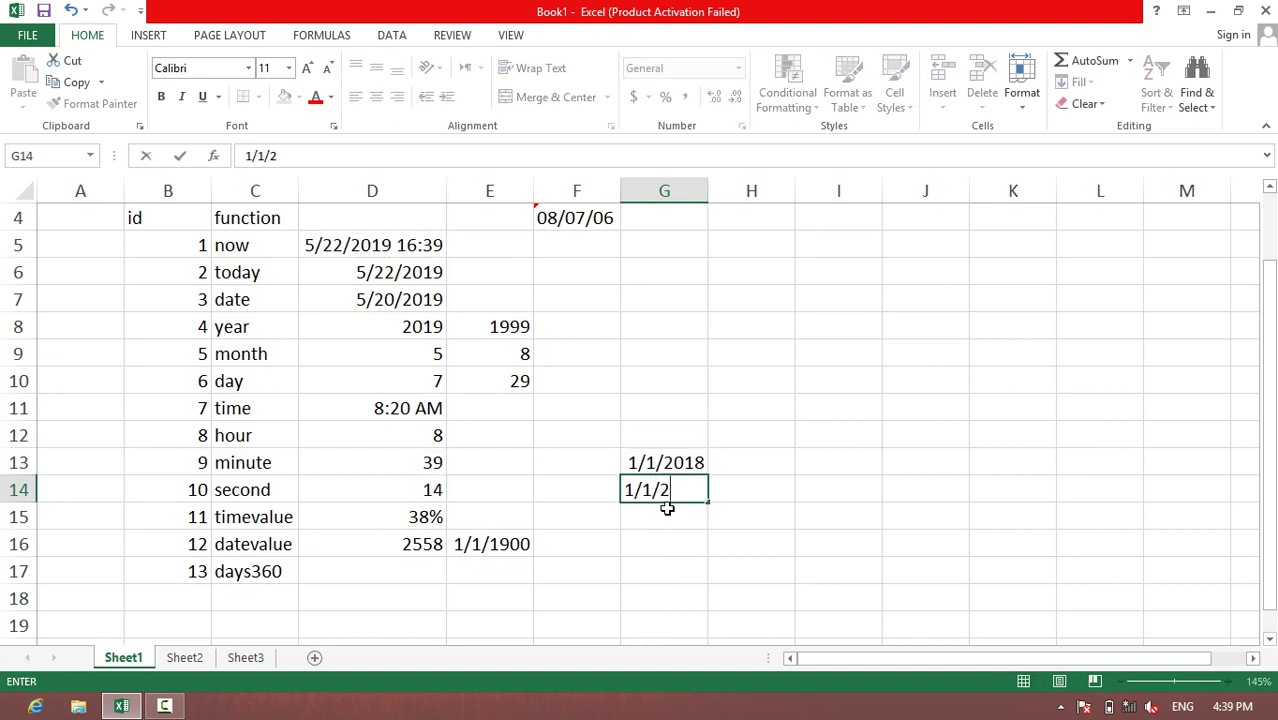
type("2020")
key("Return")
left_click(665, 486)
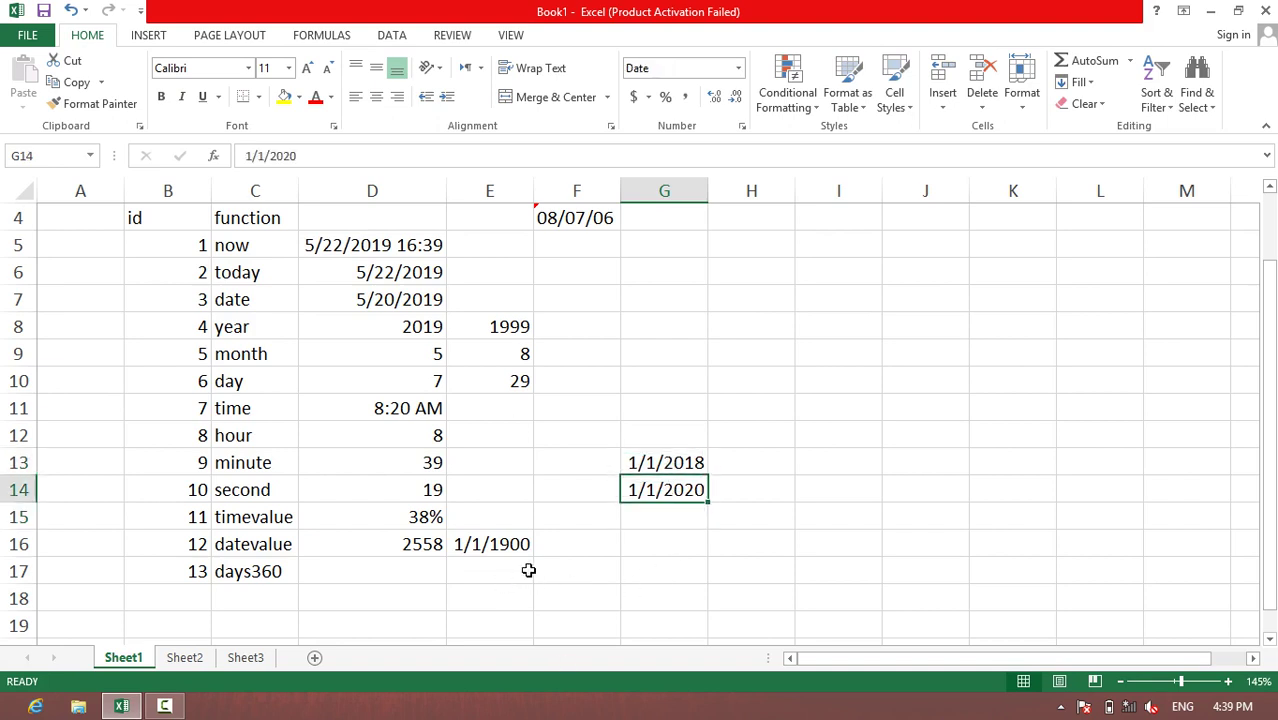
Enter the formula =DAYS360(G13,G14) in cell D17, beside the days360 label
left_click(342, 574)
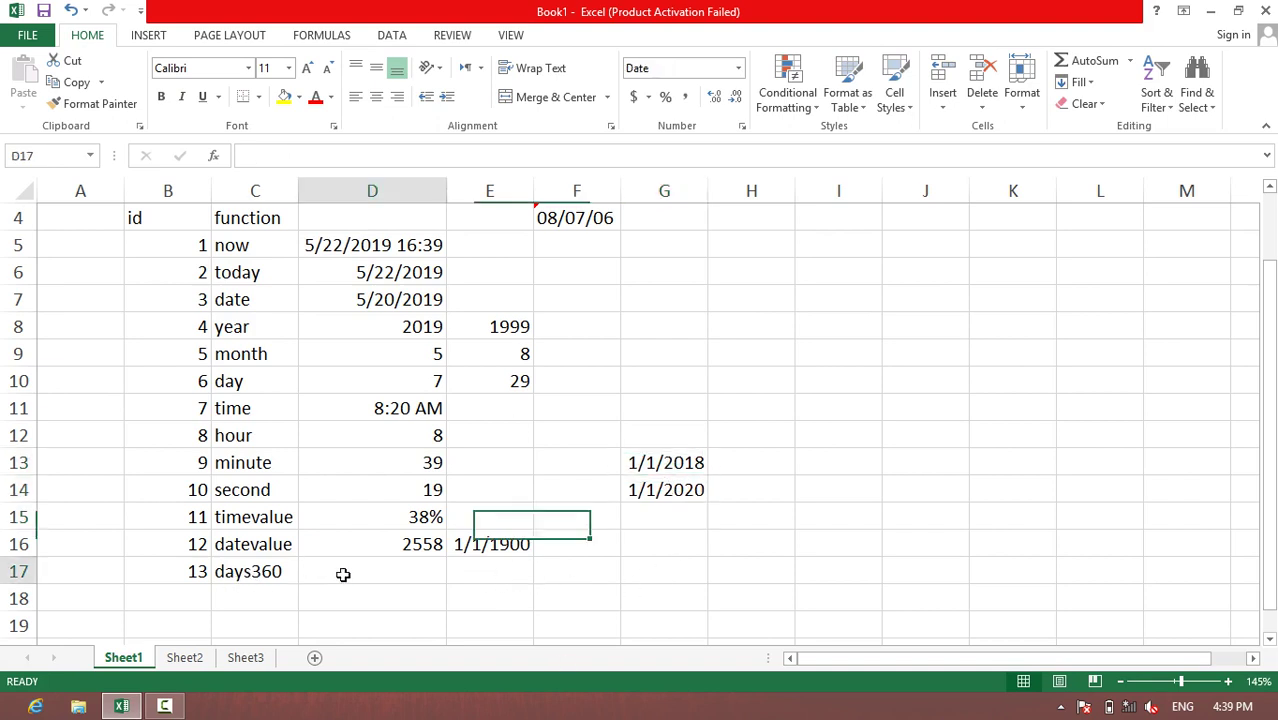
type("=days")
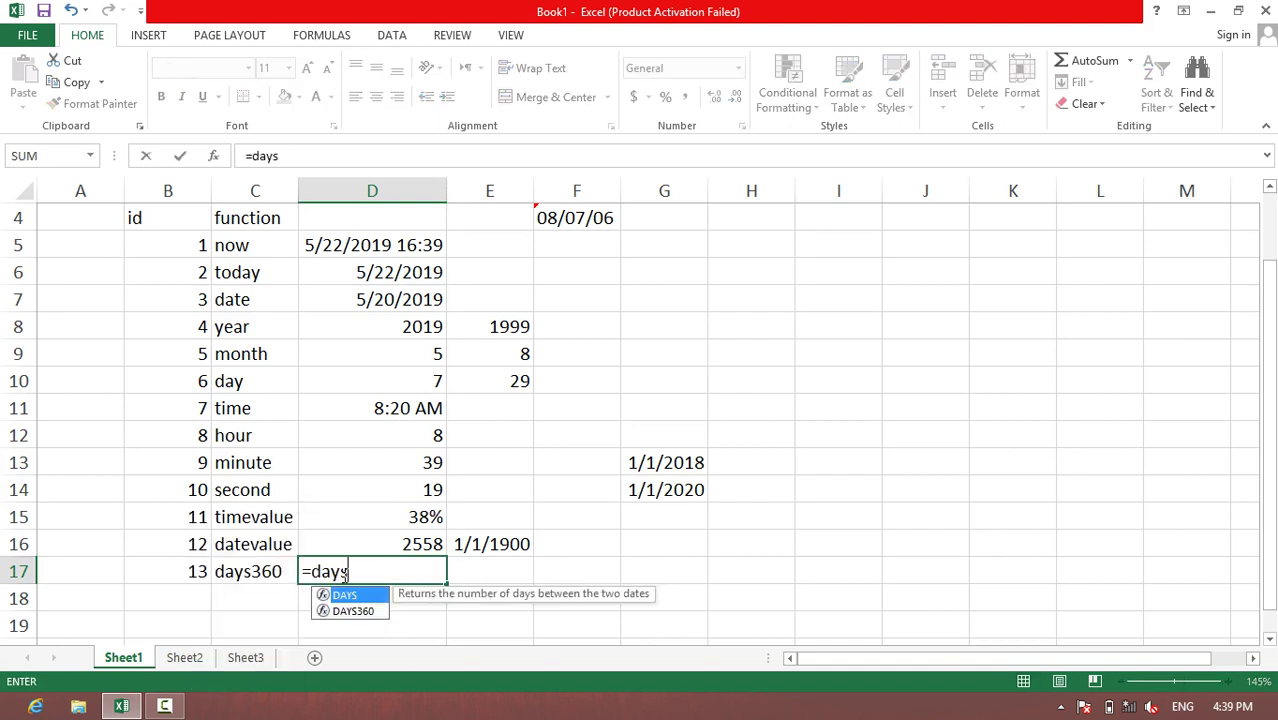
type("3")
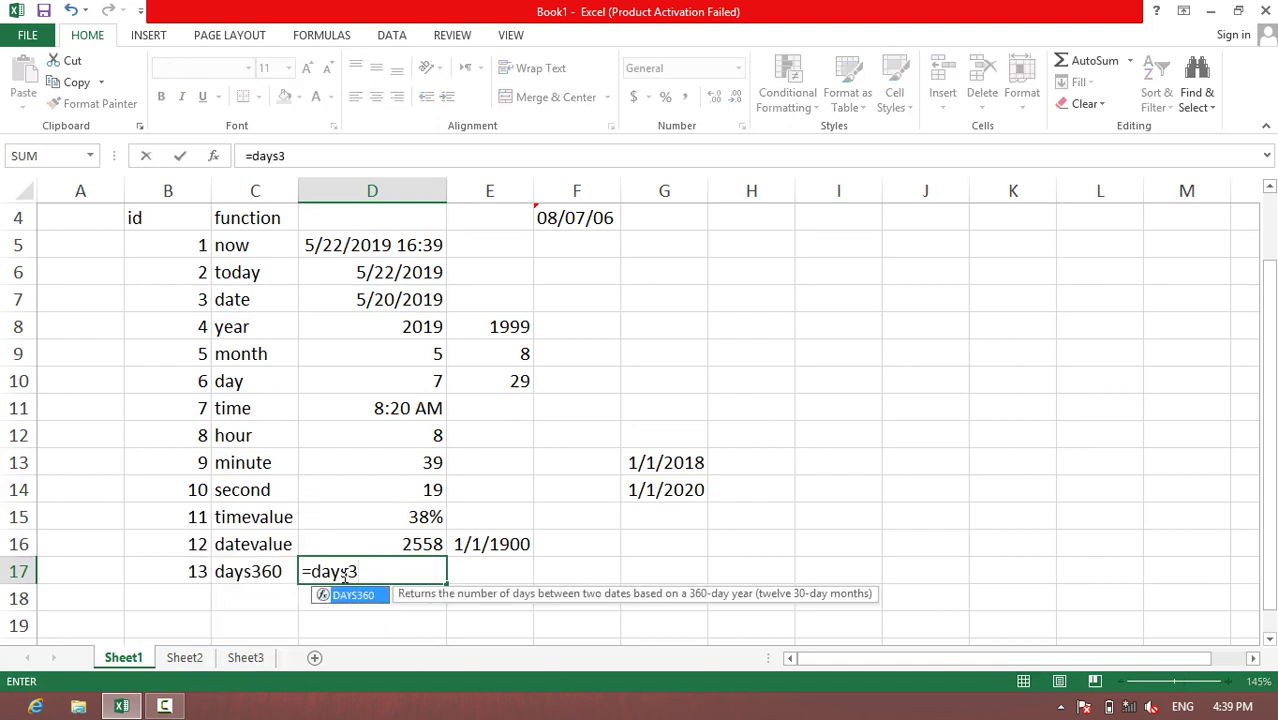
type("60(")
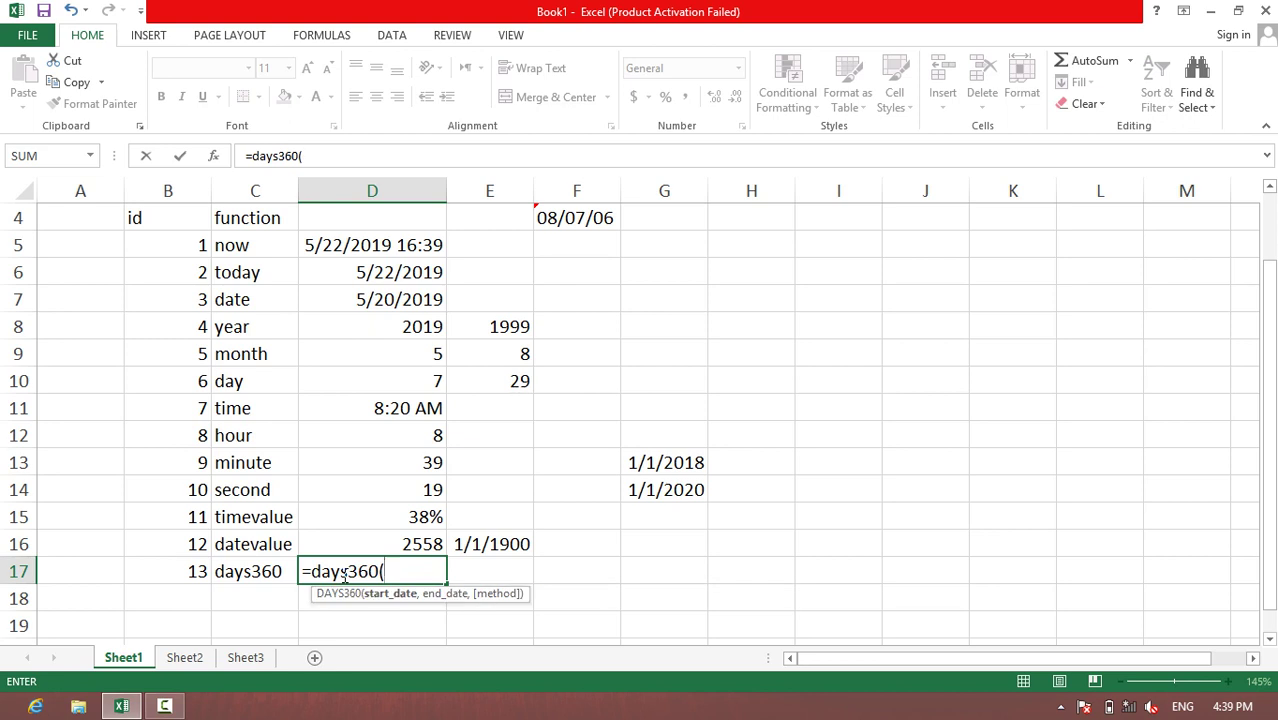
left_click(650, 463)
type(",")
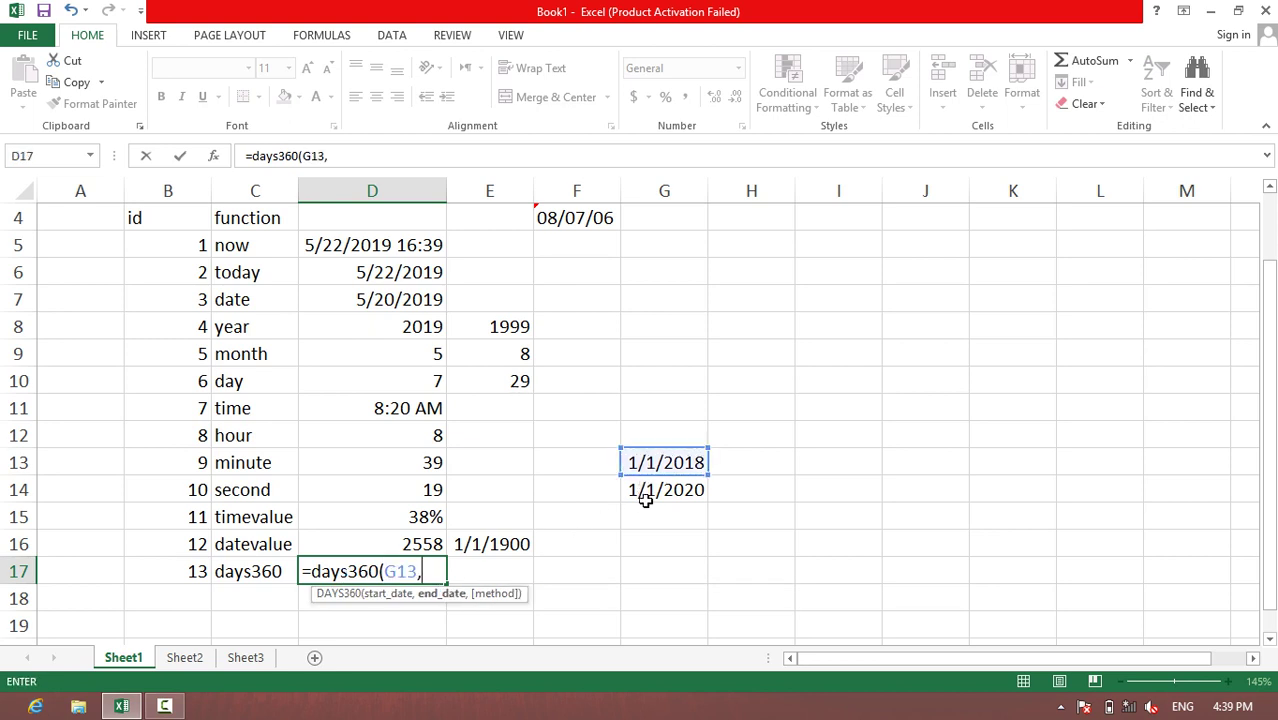
left_click(652, 490)
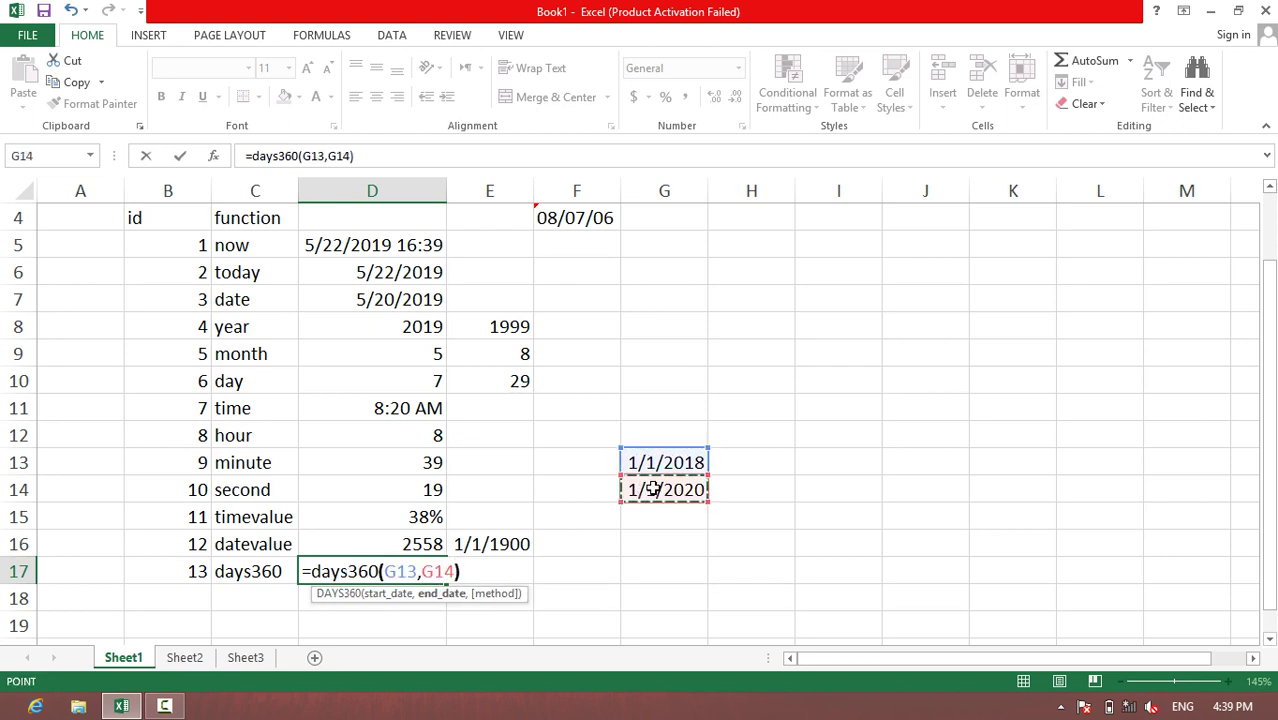
key("Return")
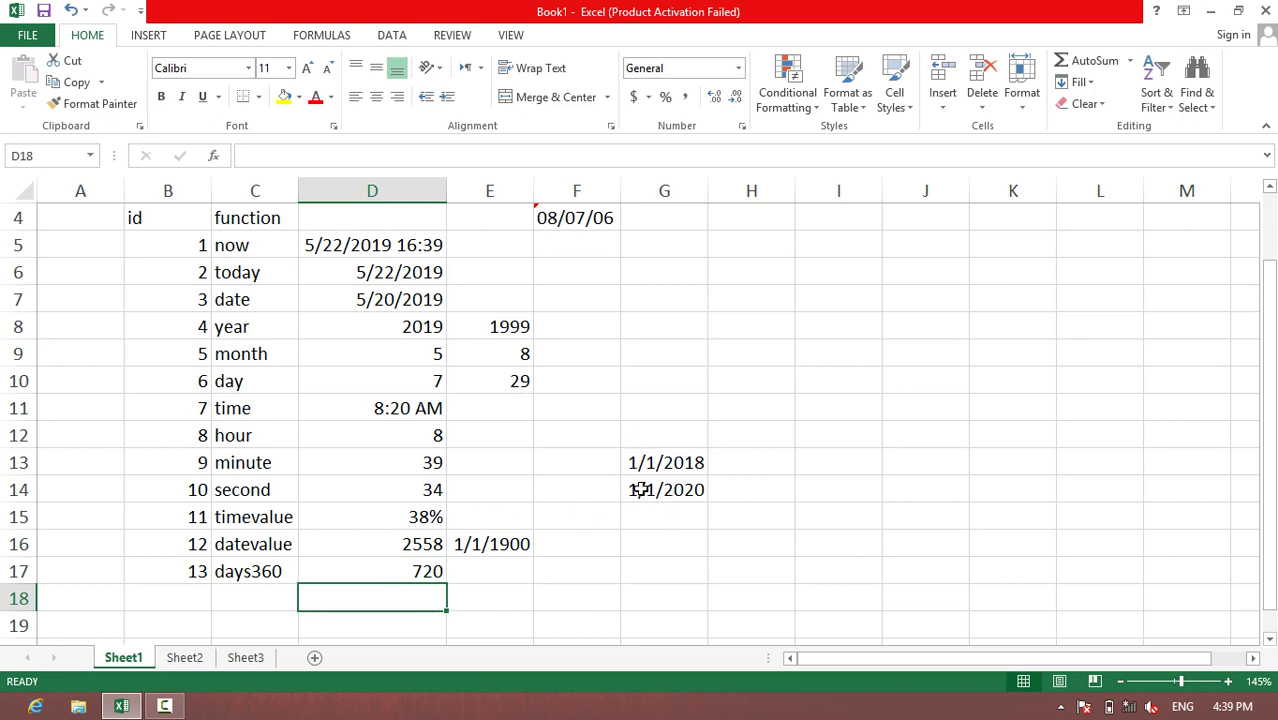
left_click(164, 706)
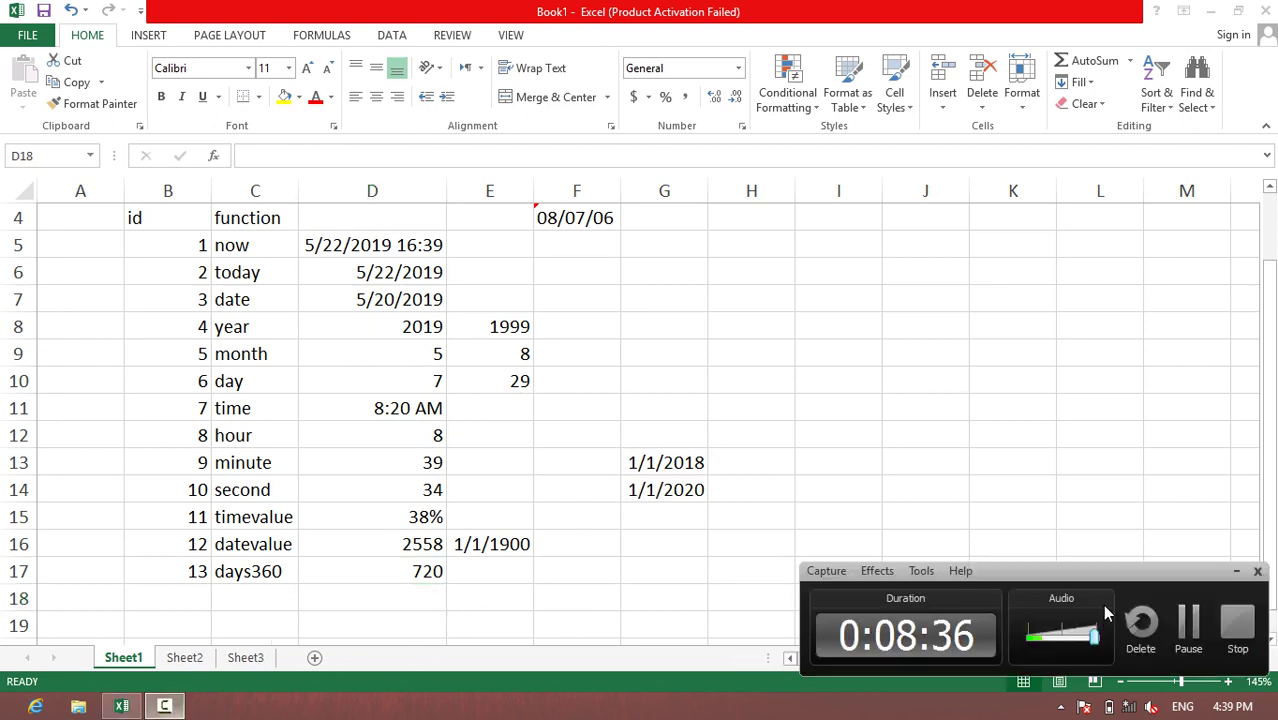
left_click(1184, 622)
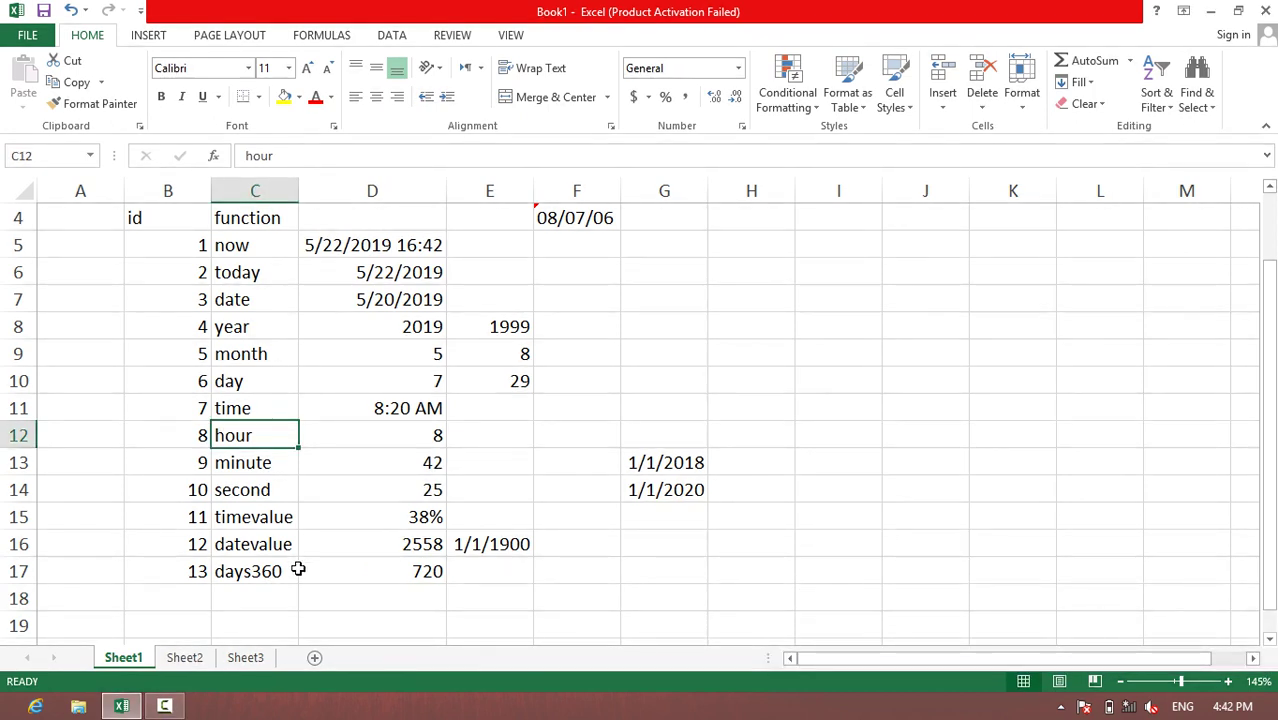
Inspect which date cells the DAYS360 formula in D17 refers to, leaving the formula as it is
double_click(399, 571)
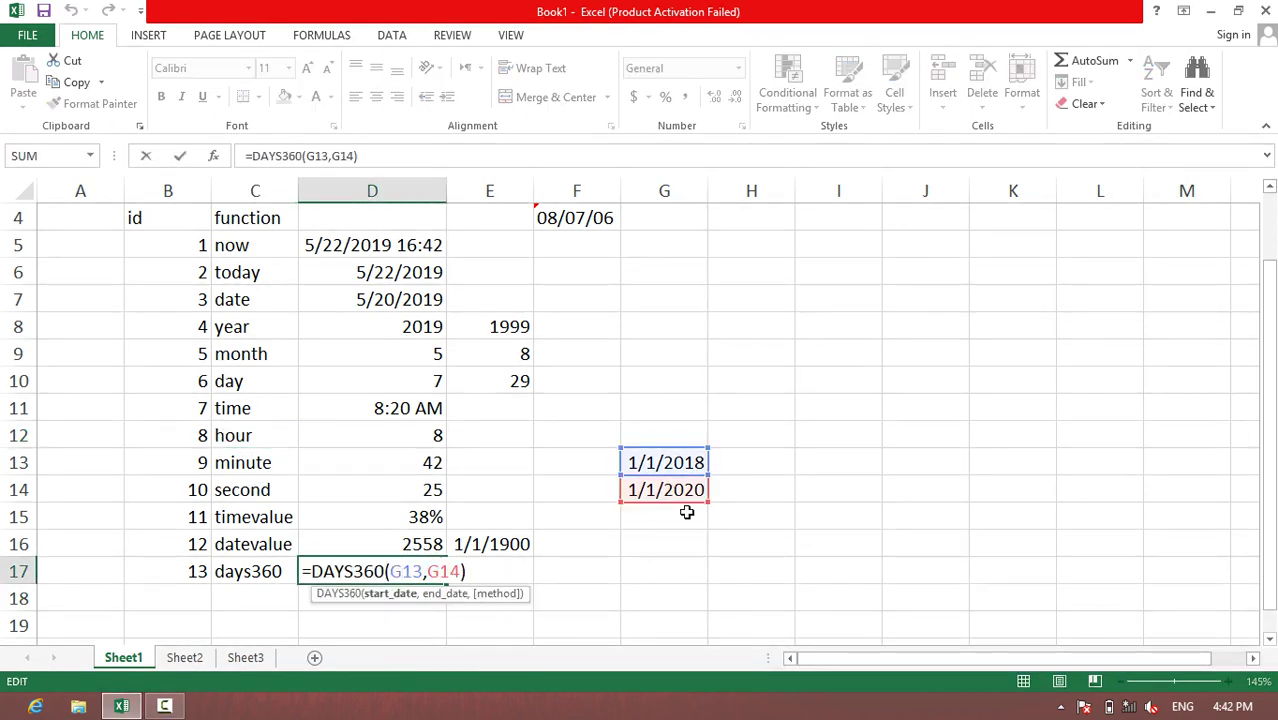
key("Return")
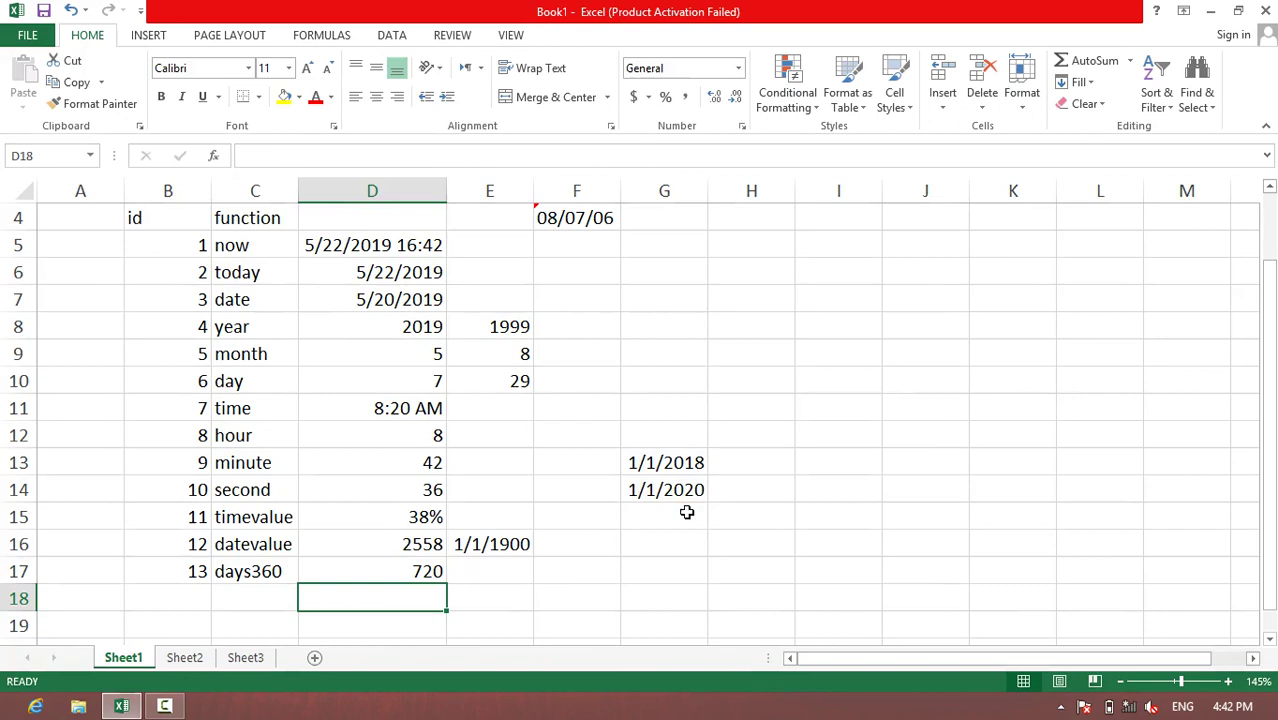
On Sheet2, start a salary table with the headers id, name and salary in cells C4 to E4
left_click(182, 656)
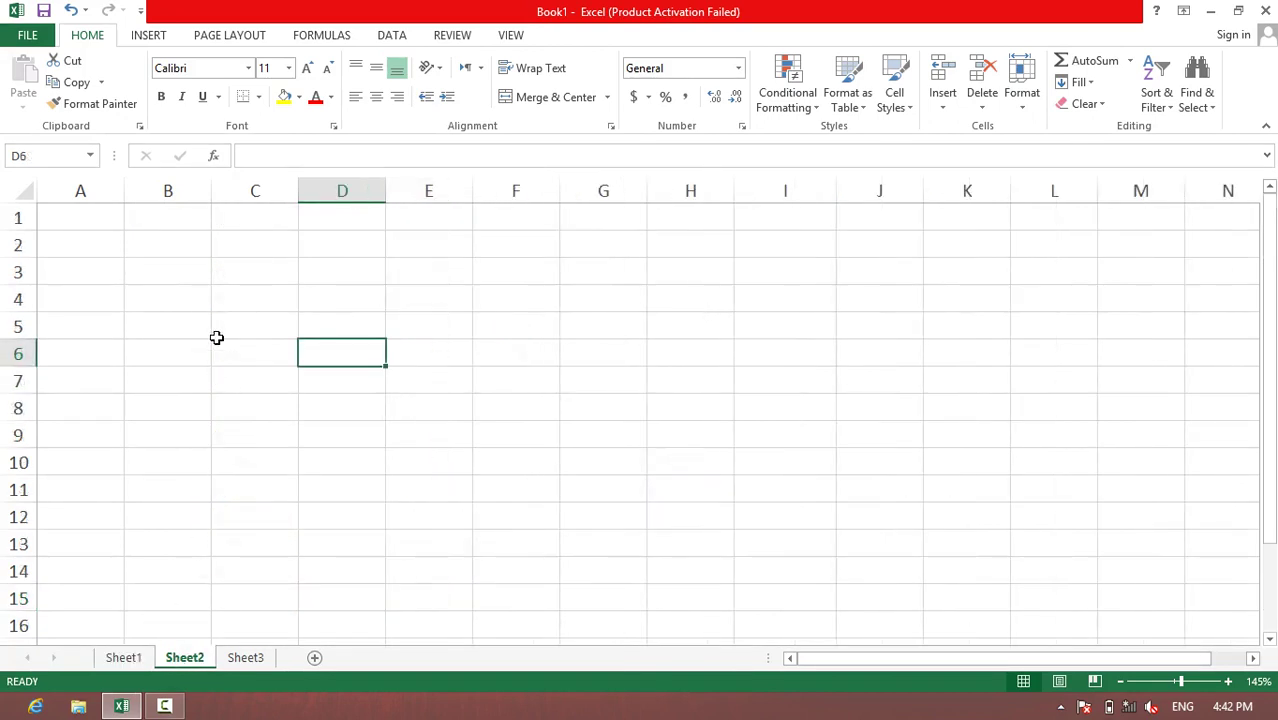
left_click(234, 292)
type("id")
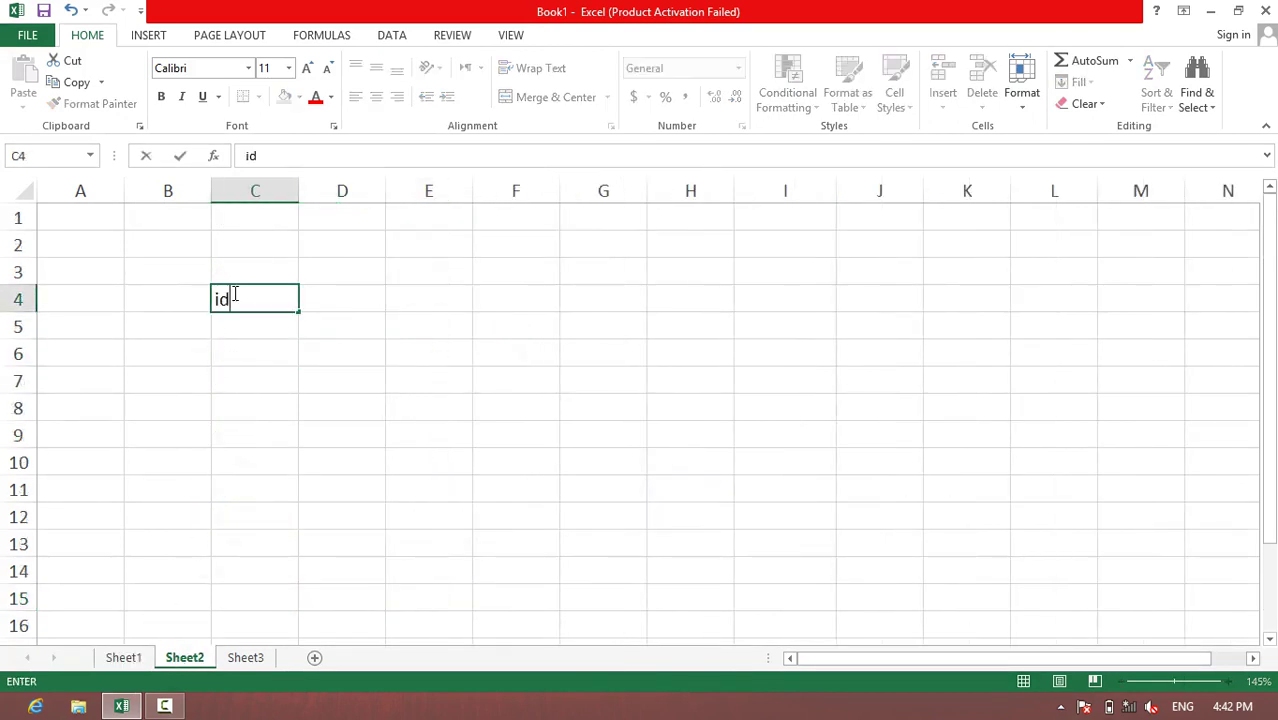
key("Tab")
type("name")
key("Tab")
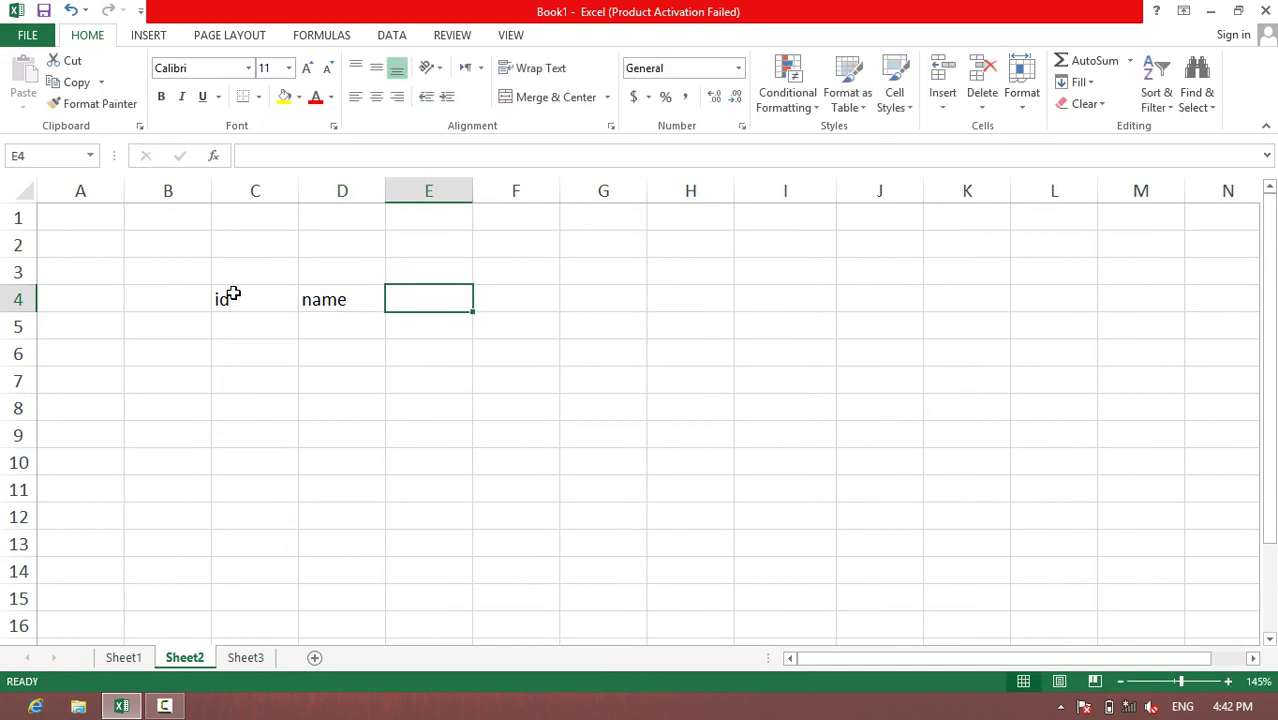
type("sla")
key("BackSpace")
key("BackSpace")
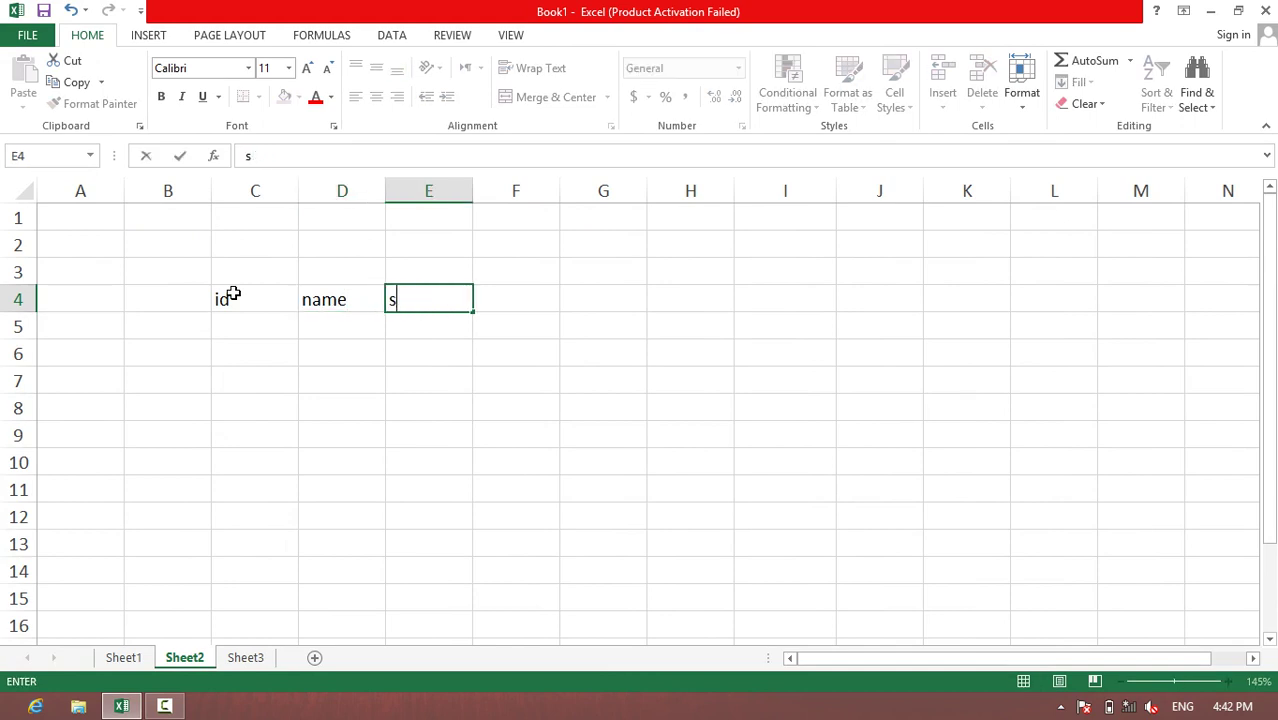
type("alary")
key("Tab")
Add the headers indate, outdate and totalsalary in cells F4 to H4
type("s")
key("BackSpace")
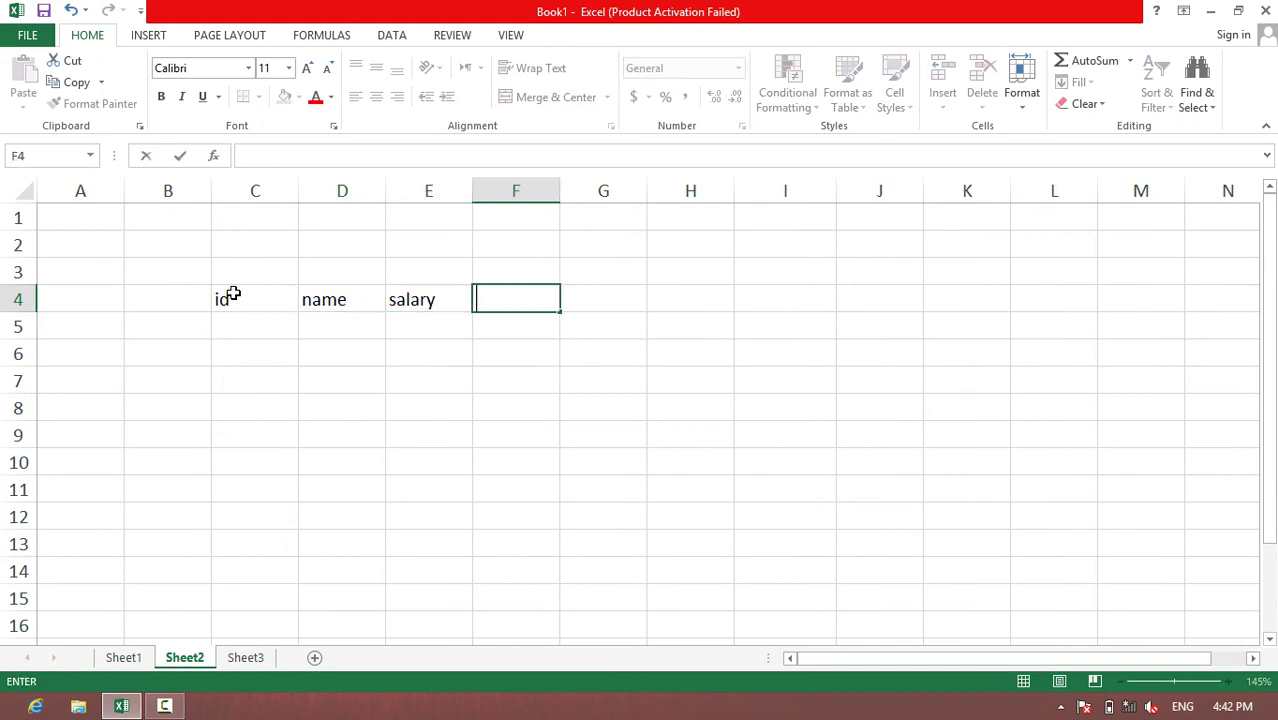
type("indate")
key("Tab")
type("outdate")
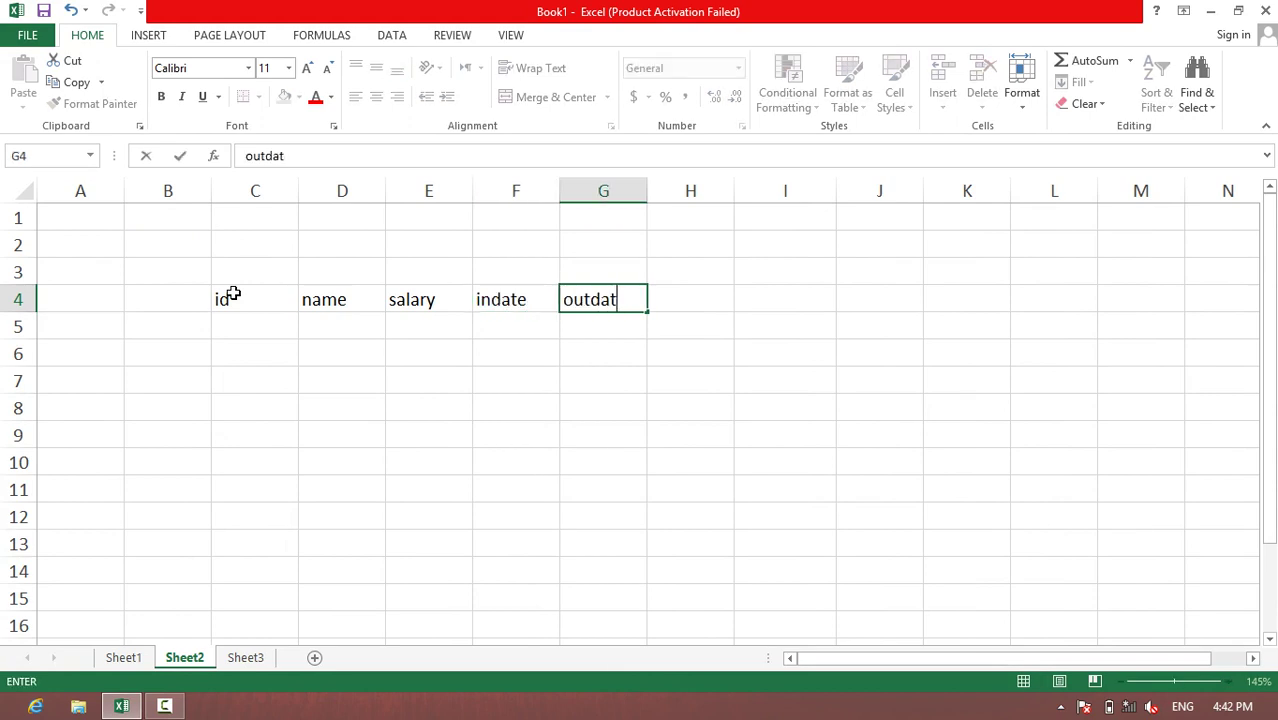
key("Tab")
type("toal")
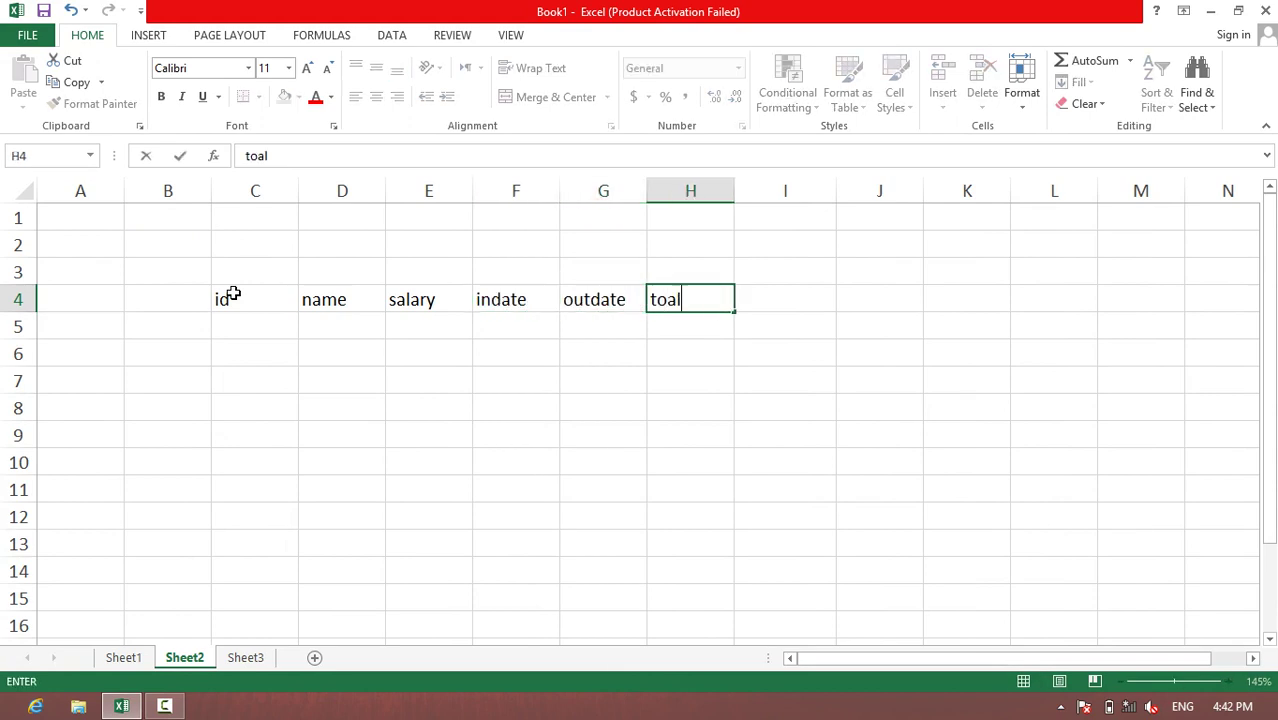
key("BackSpace")
key("BackSpace")
type("talsa")
key("BackSpace")
type("alary")
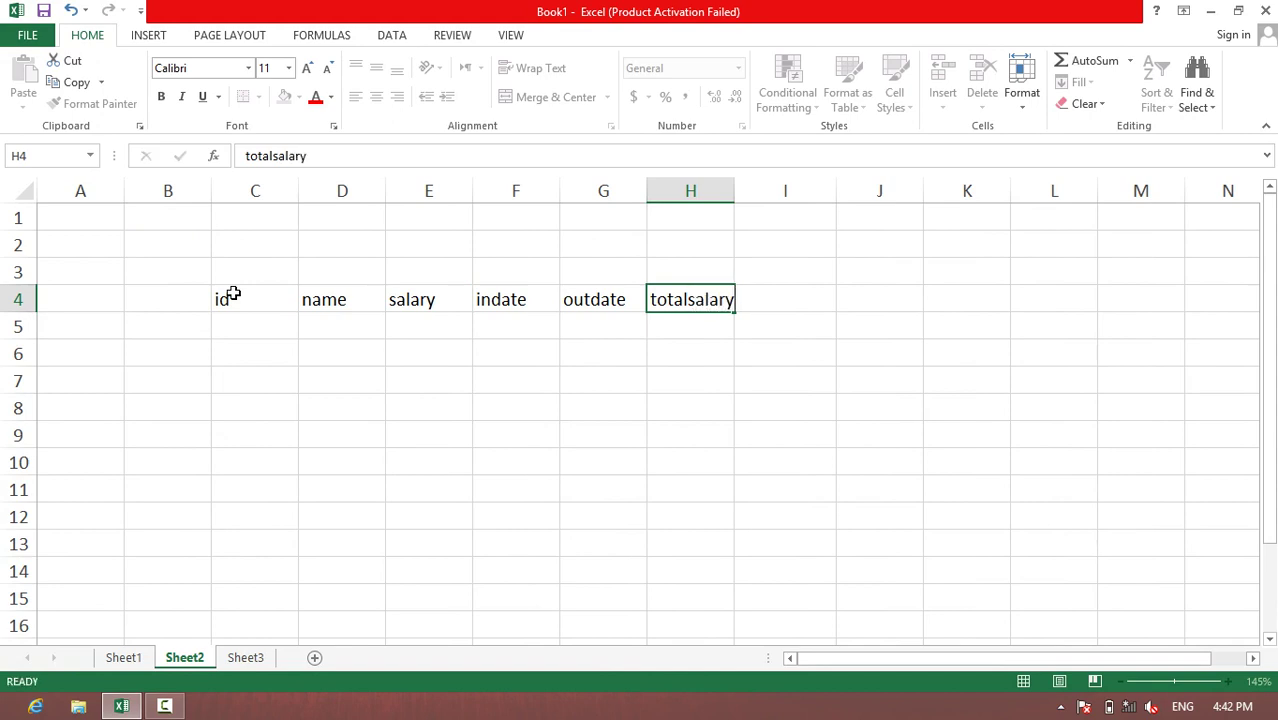
key("Return")
Fill the first record in row 5 with id 1, the employee's name and a salary of 500
type("1")
key("Tab")
key("Up")
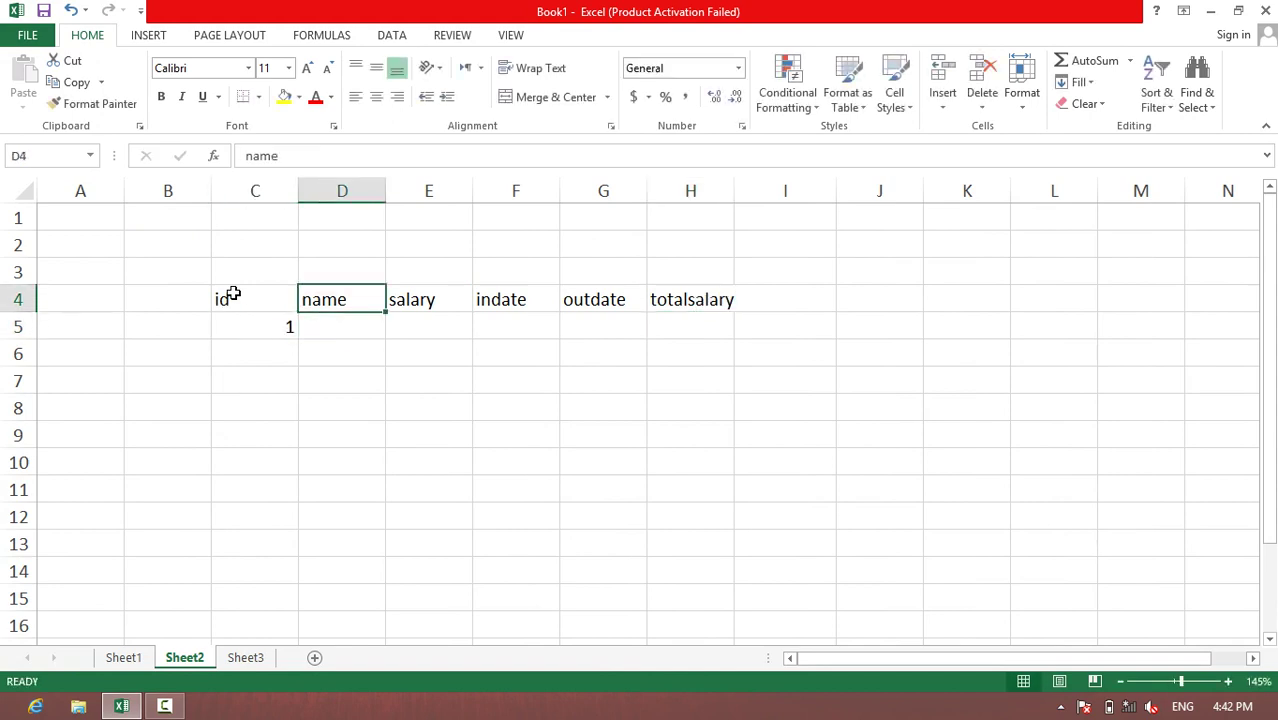
key("Down")
type("hasib")
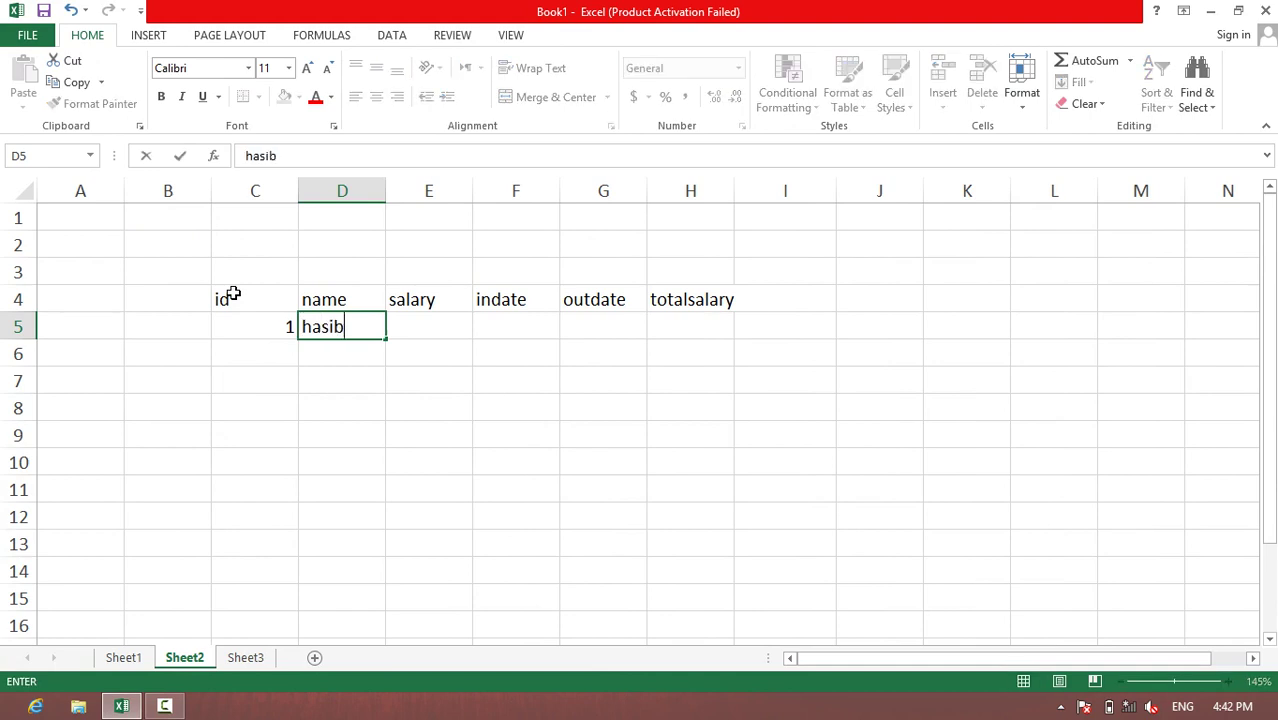
key("Tab")
type("500")
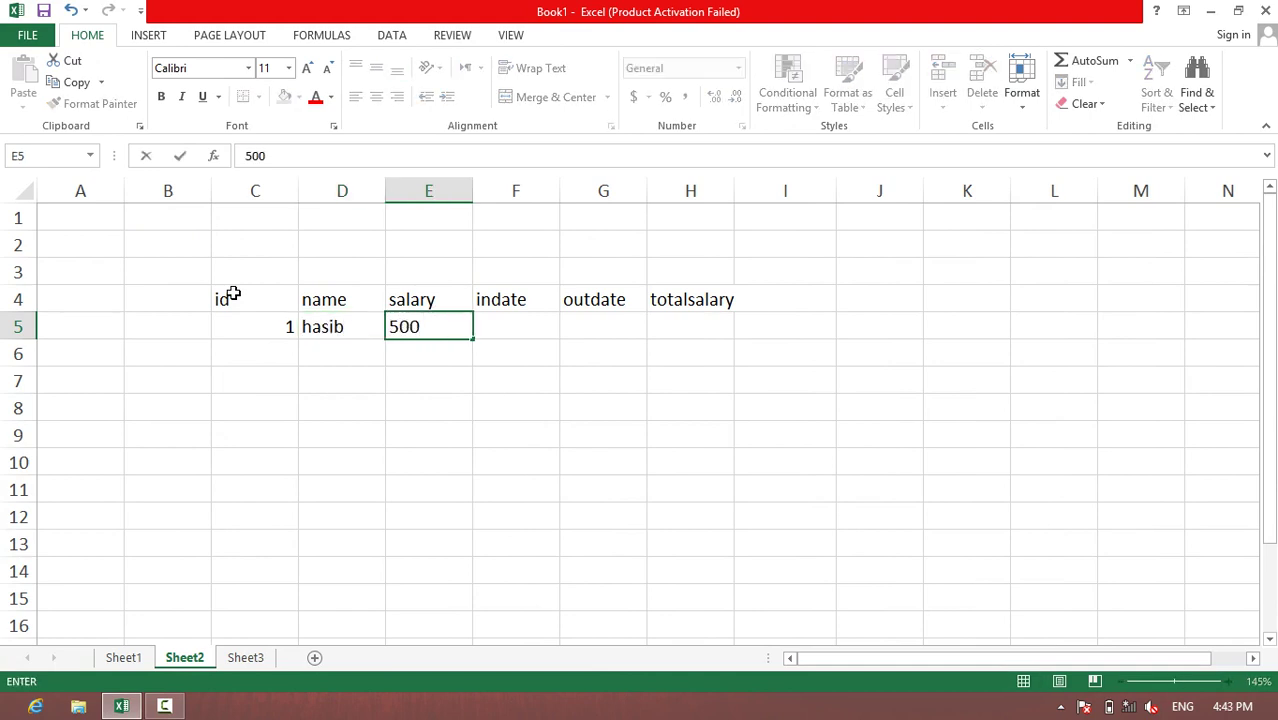
key("Tab")
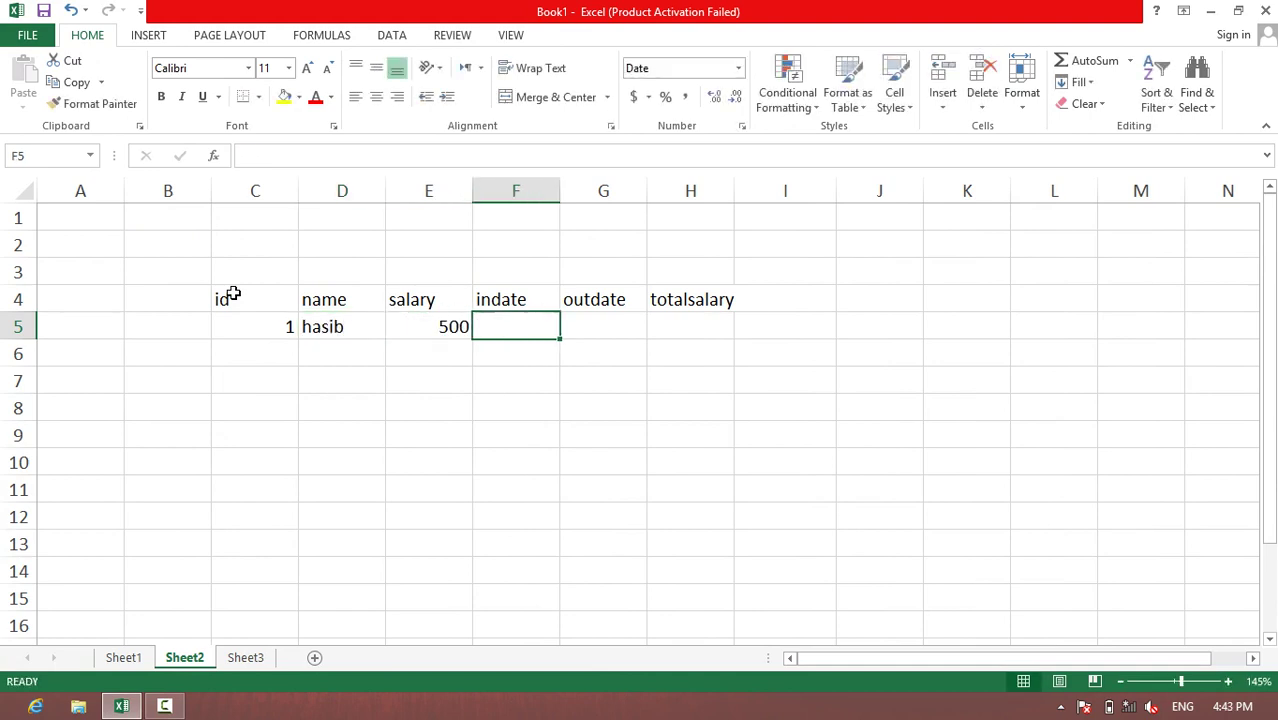
Enter the indate 1/1/2016 in F5 and the outdate 1/1/2019 in G5 for the first record
type("1/1/2017")
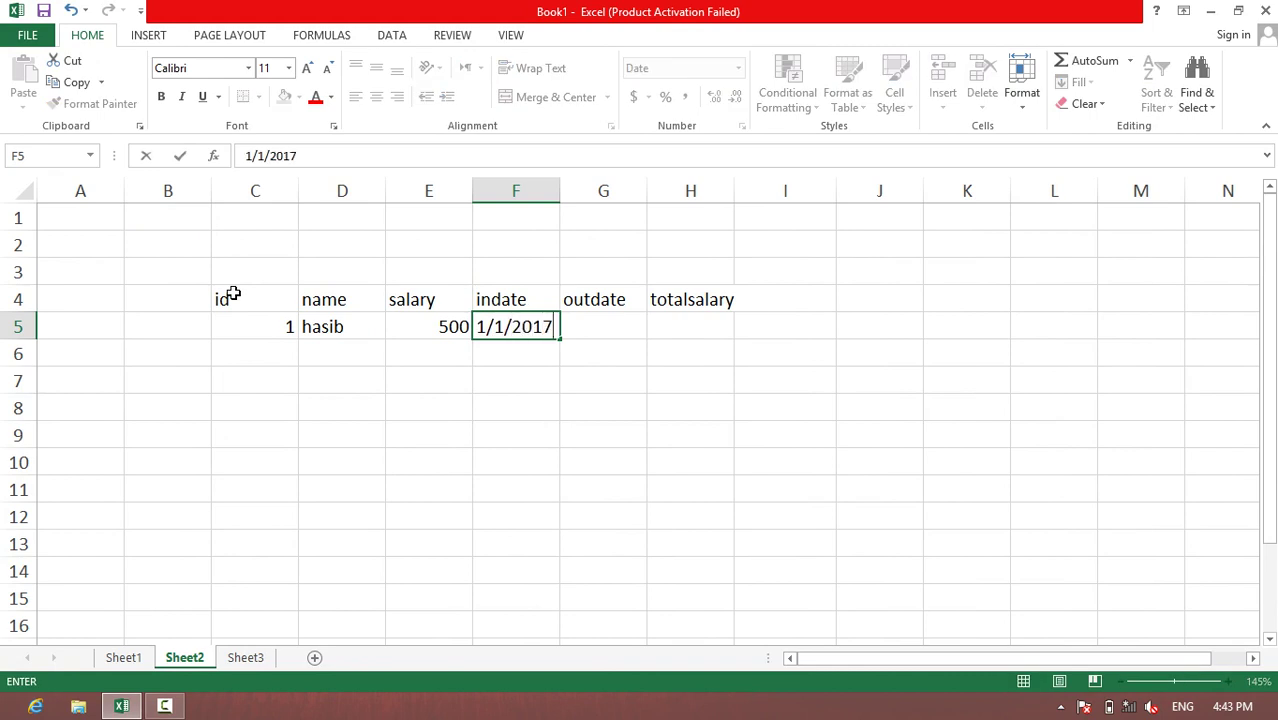
key("BackSpace")
type("6")
key("Tab")
type("1/1")
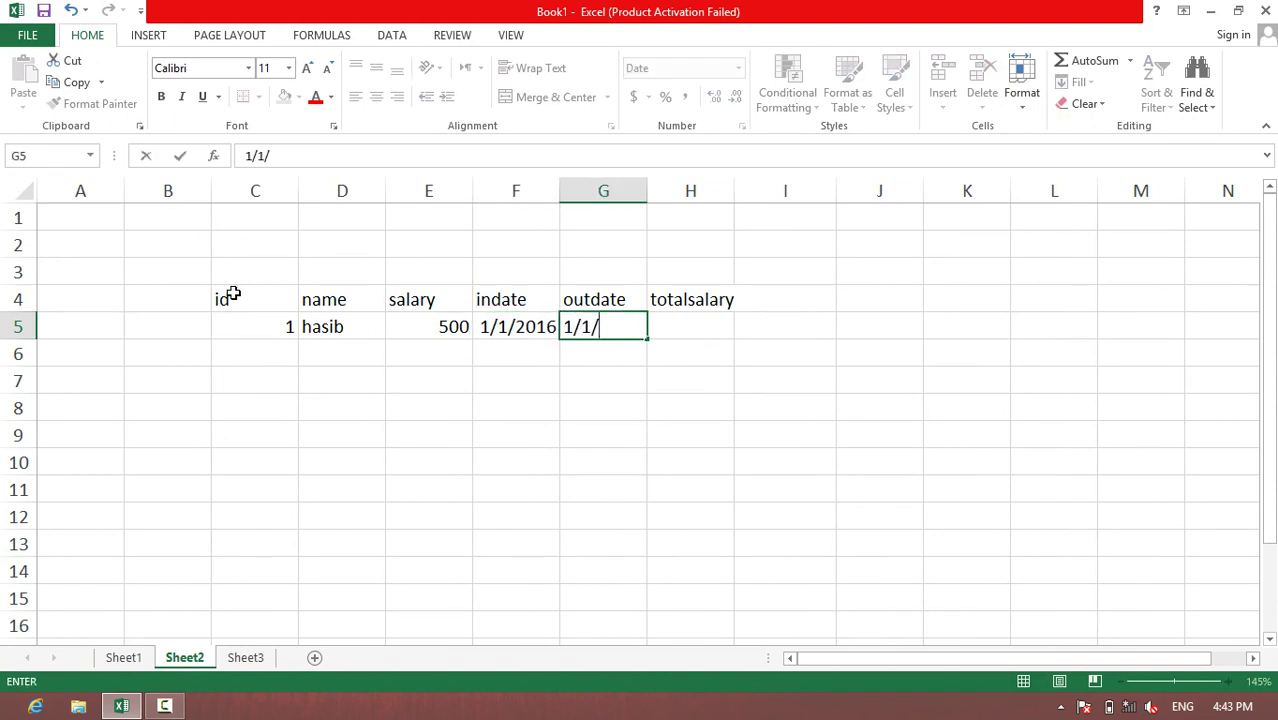
type("/2019")
key("Tab")
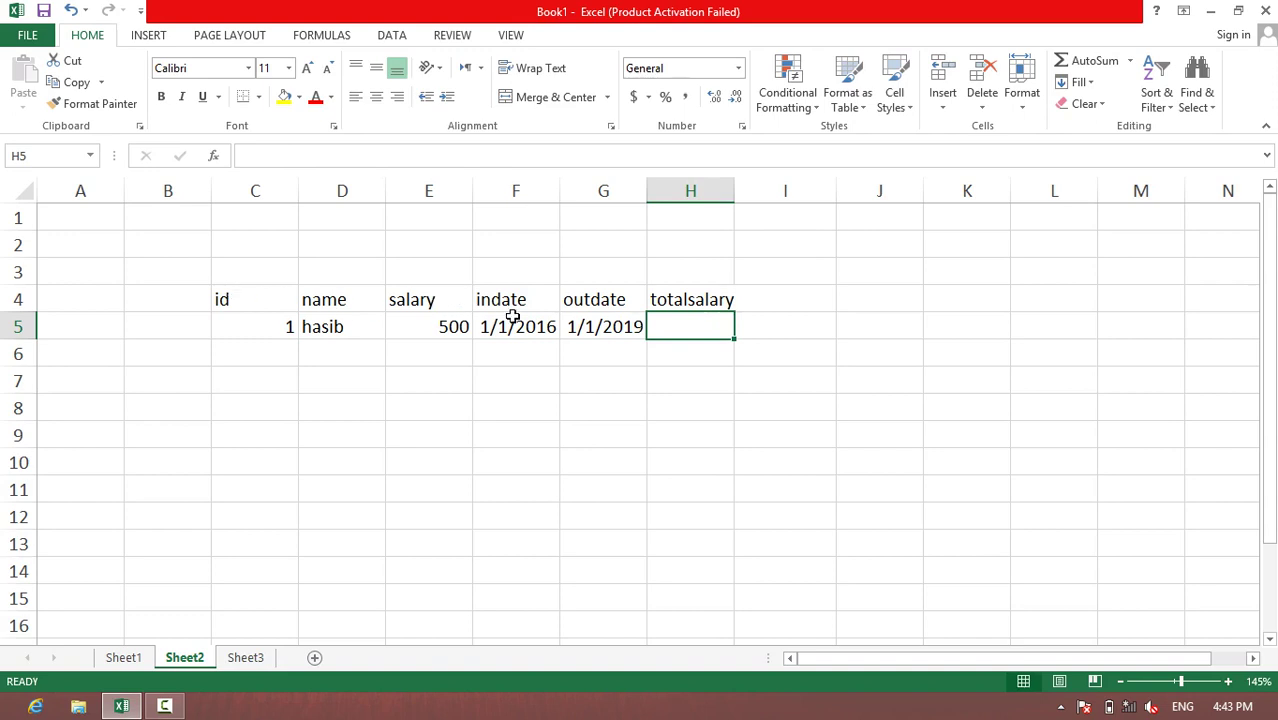
left_click_drag(511, 316, 608, 325)
left_click(601, 384)
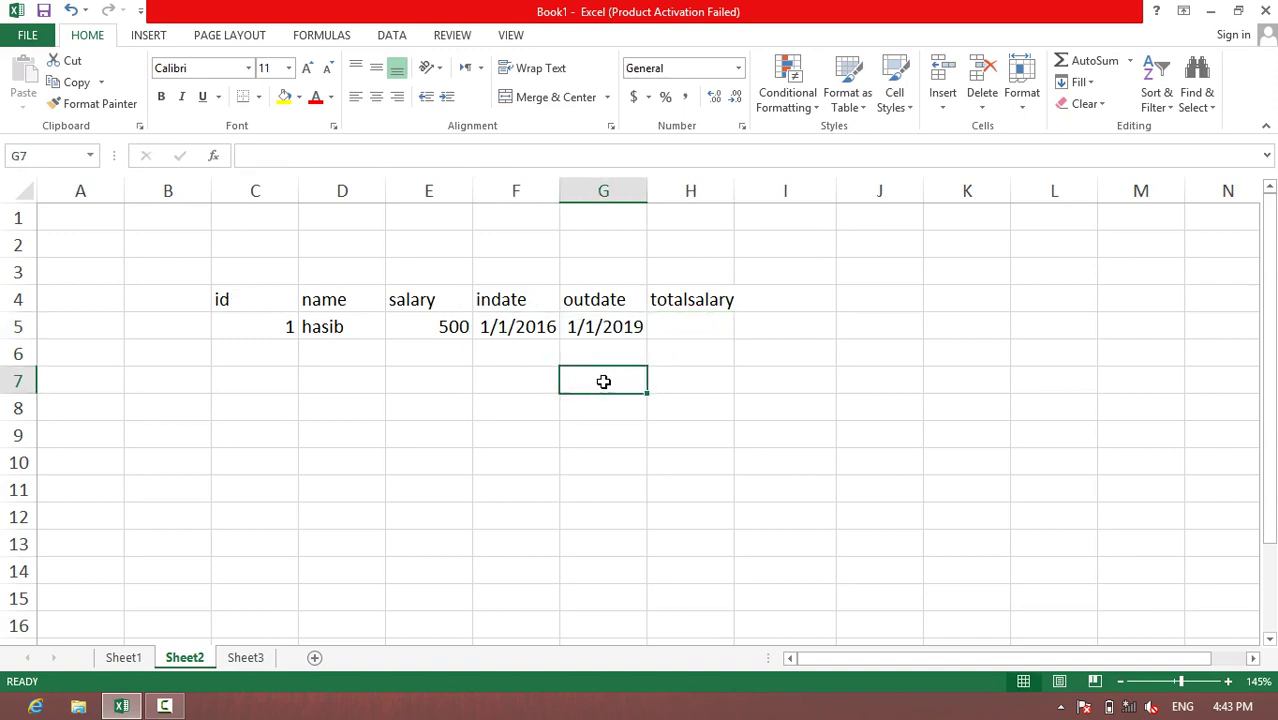
Insert a sheet column before totalsalary and give it the header totalday in H4
left_click(686, 327)
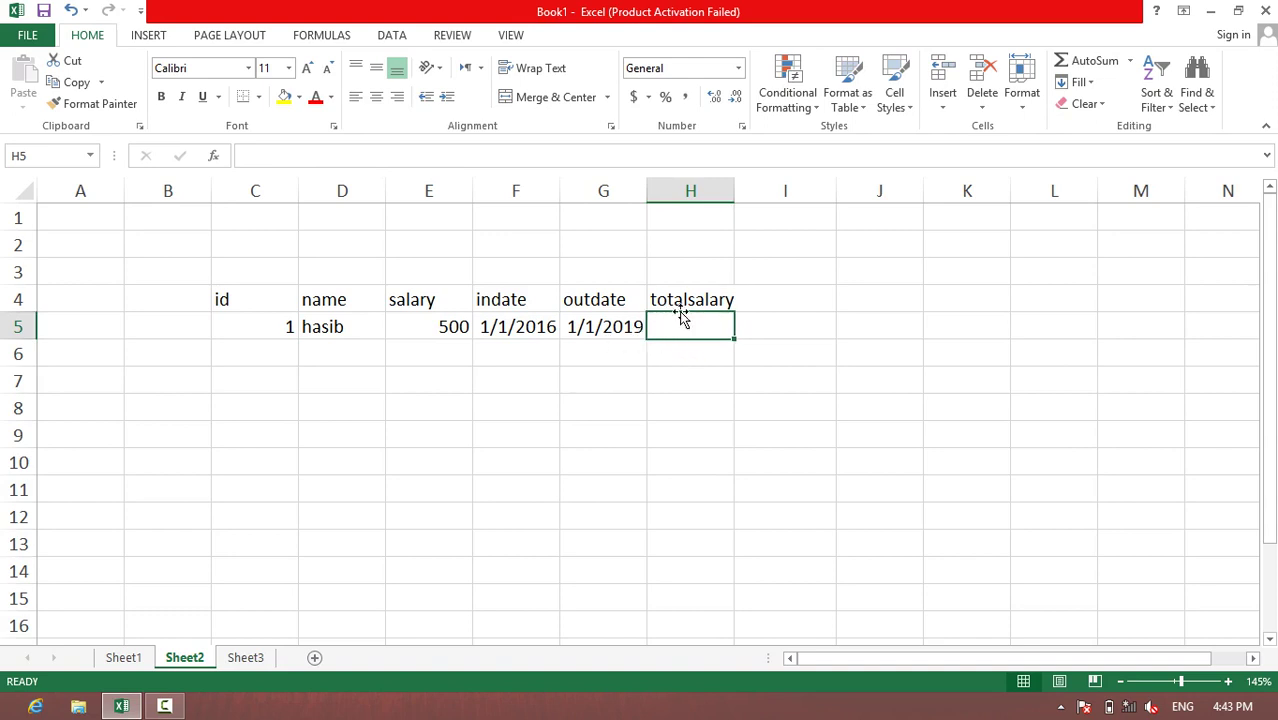
left_click(943, 110)
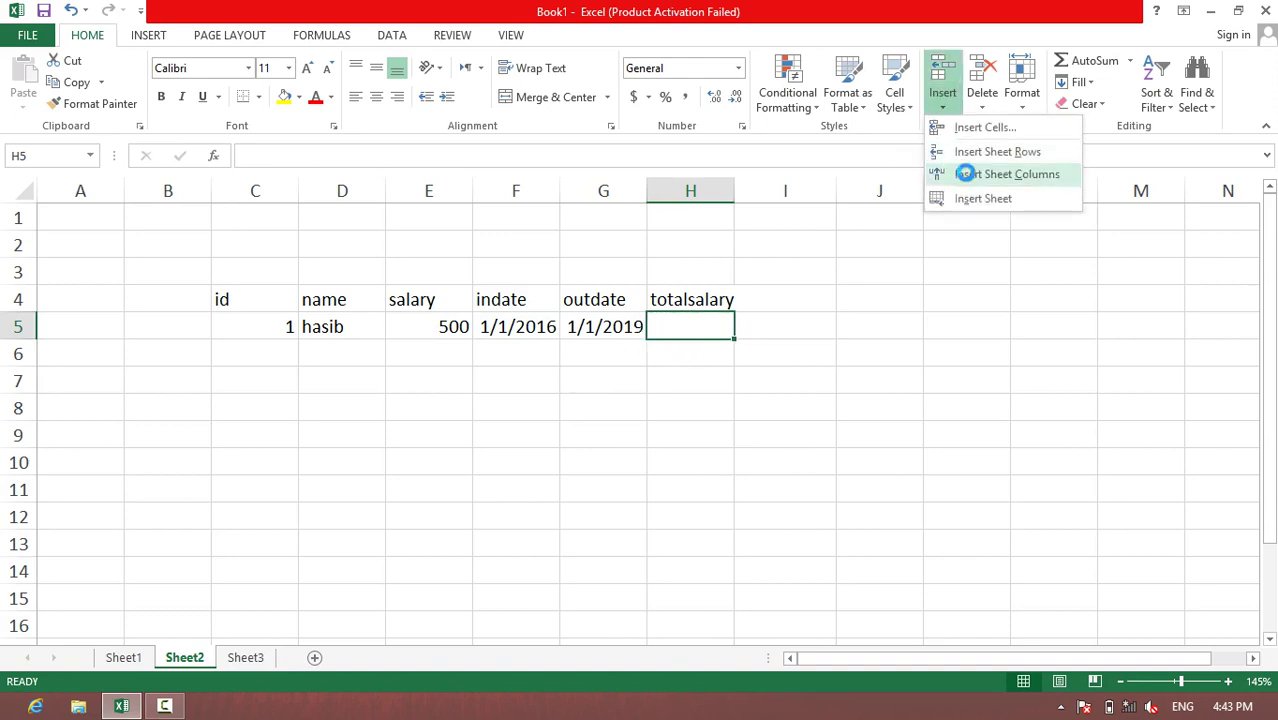
left_click(964, 173)
left_click(689, 292)
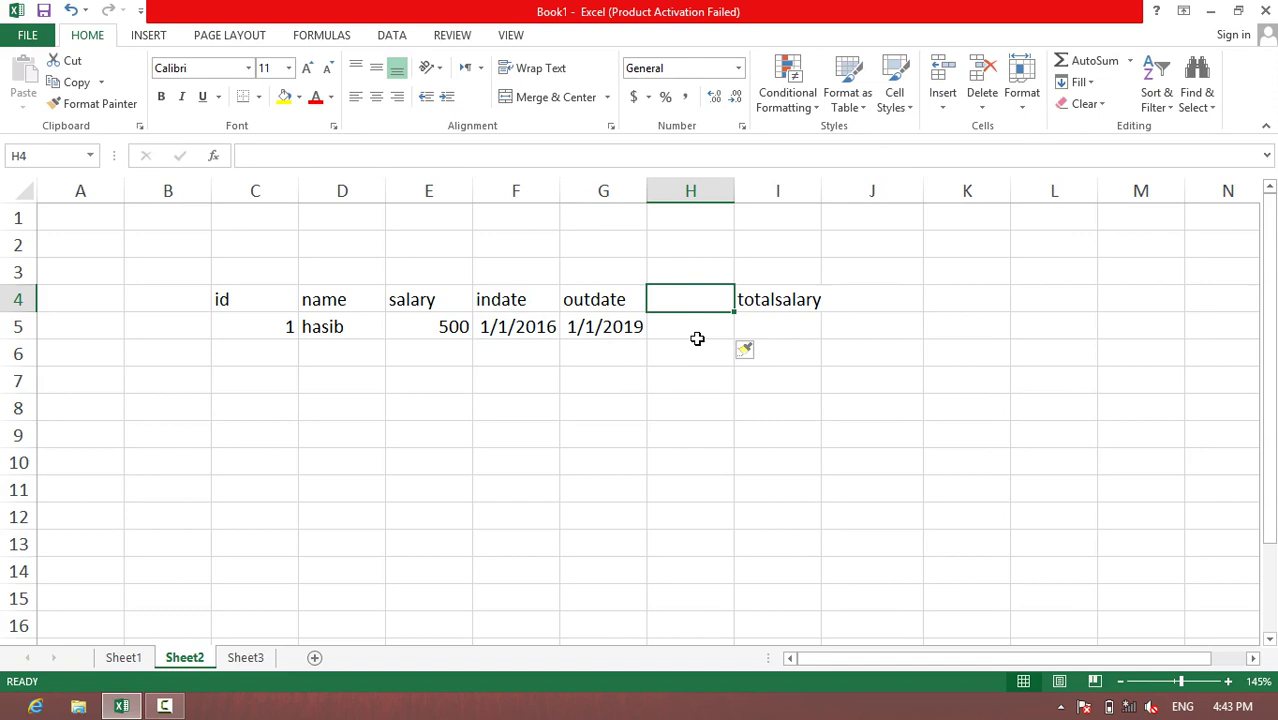
type("totals")
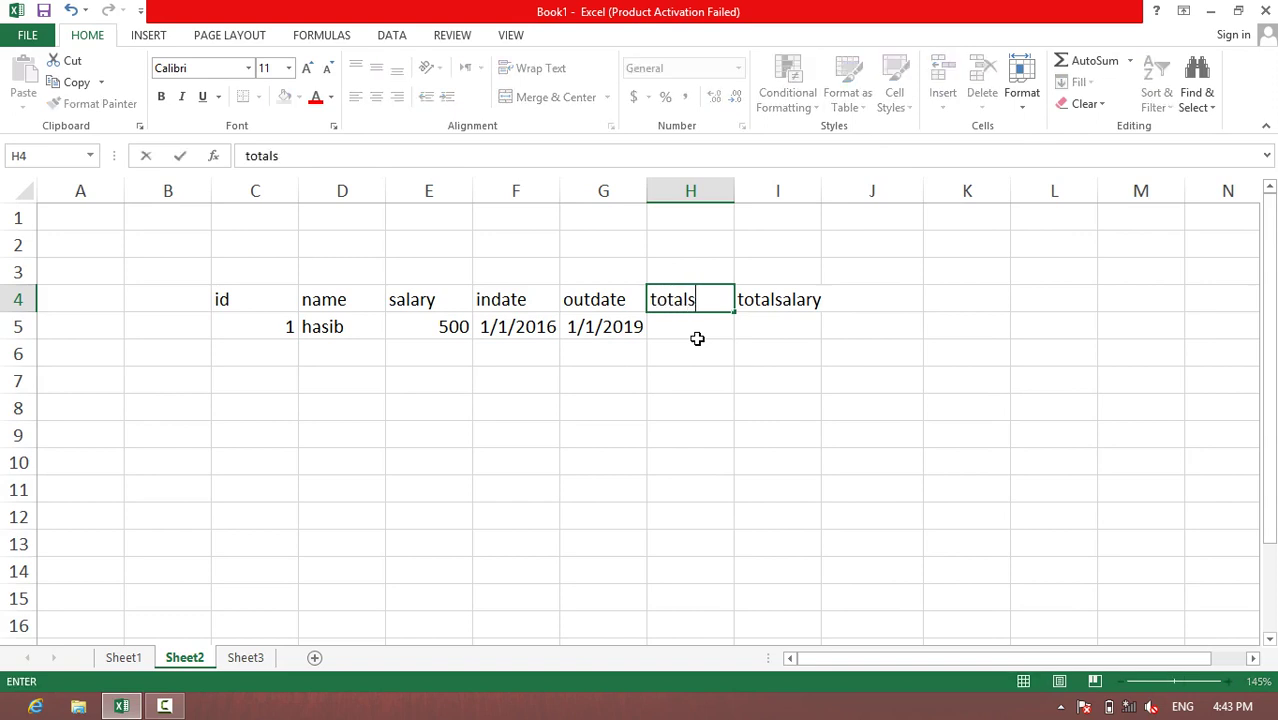
key("BackSpace")
type("day")
key("Return")
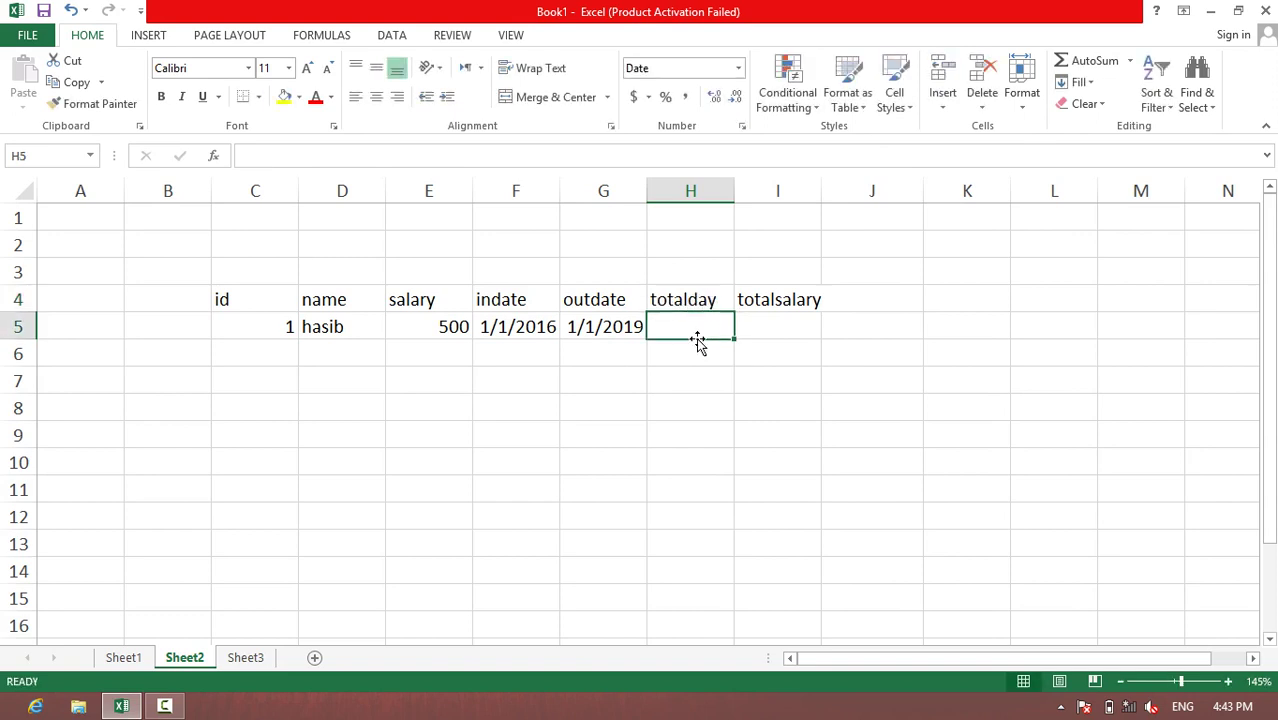
Calculate the total days in H5 with =DAYS360(F5,G5), using the indate and outdate cells
type("=das")
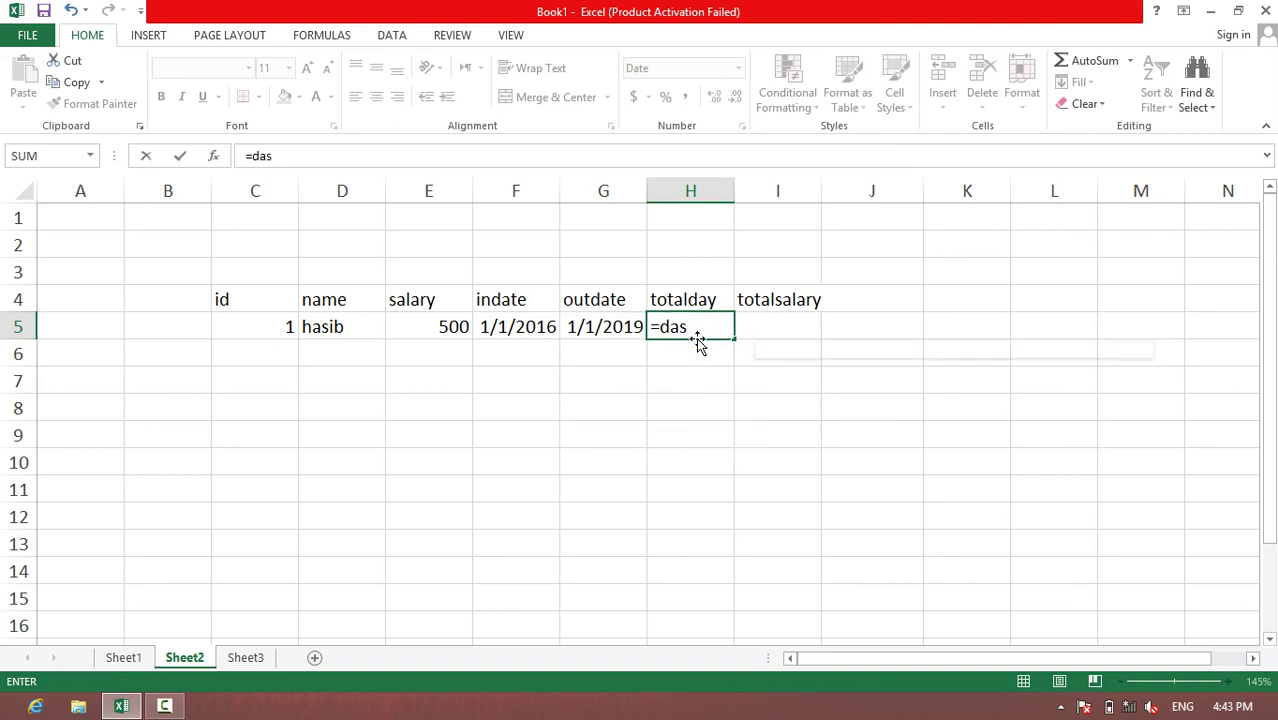
key("BackSpace")
type("ys")
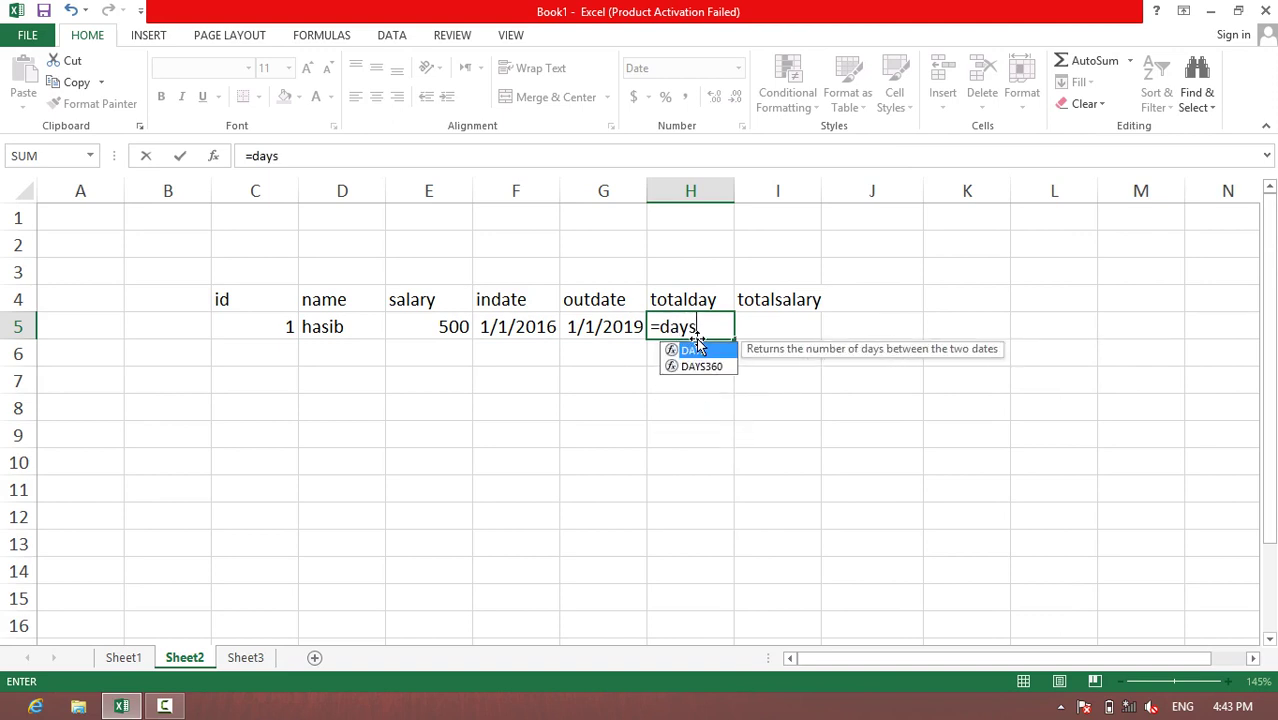
type("360")
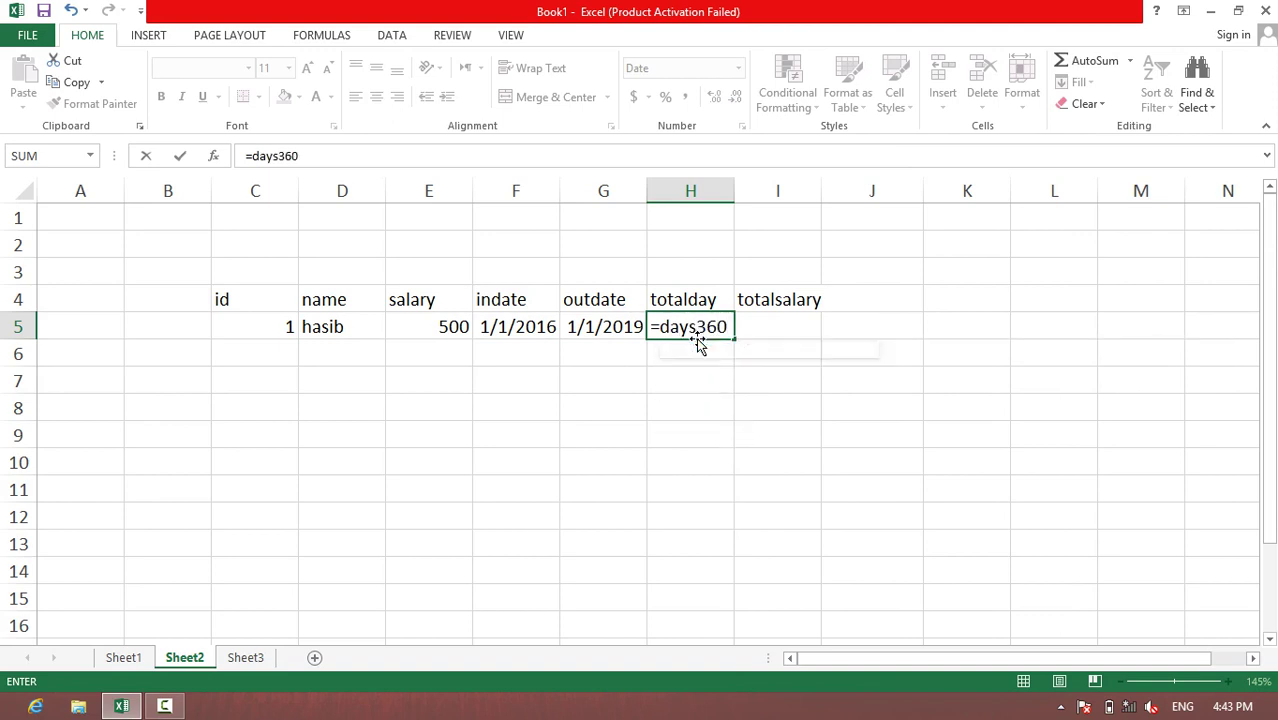
type("(")
left_click(531, 333)
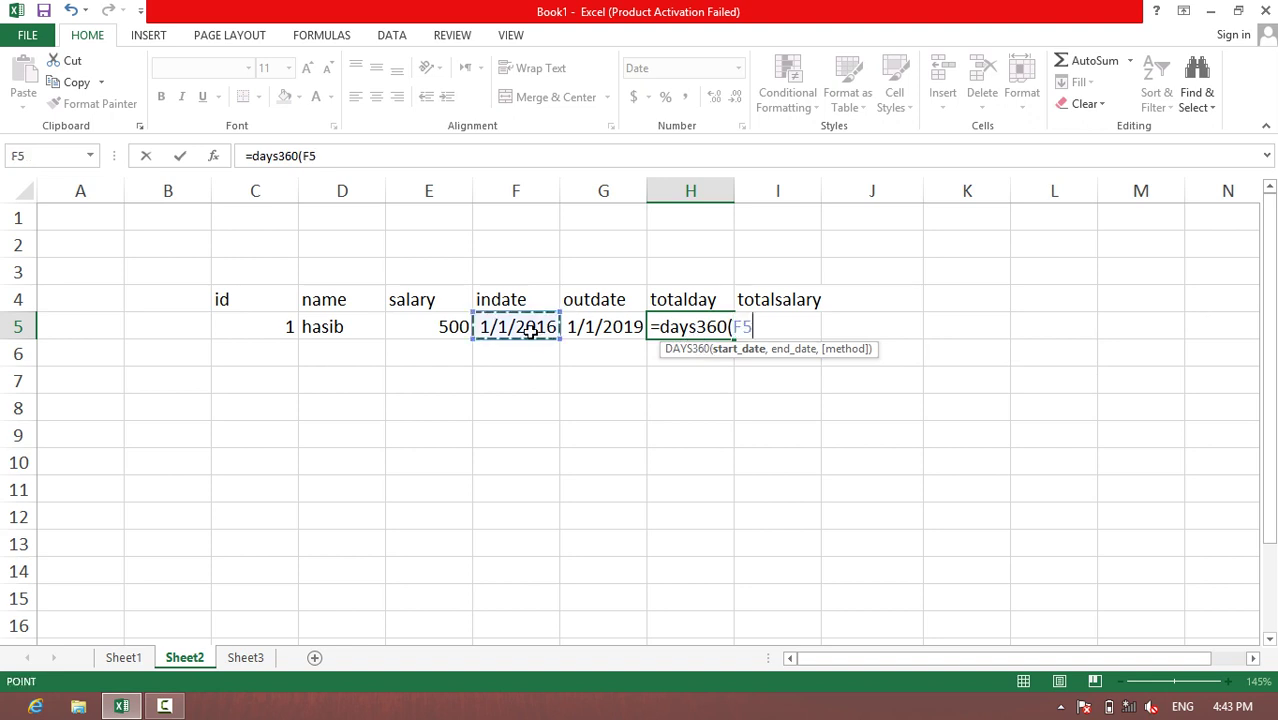
type(",")
left_click(596, 333)
type(")")
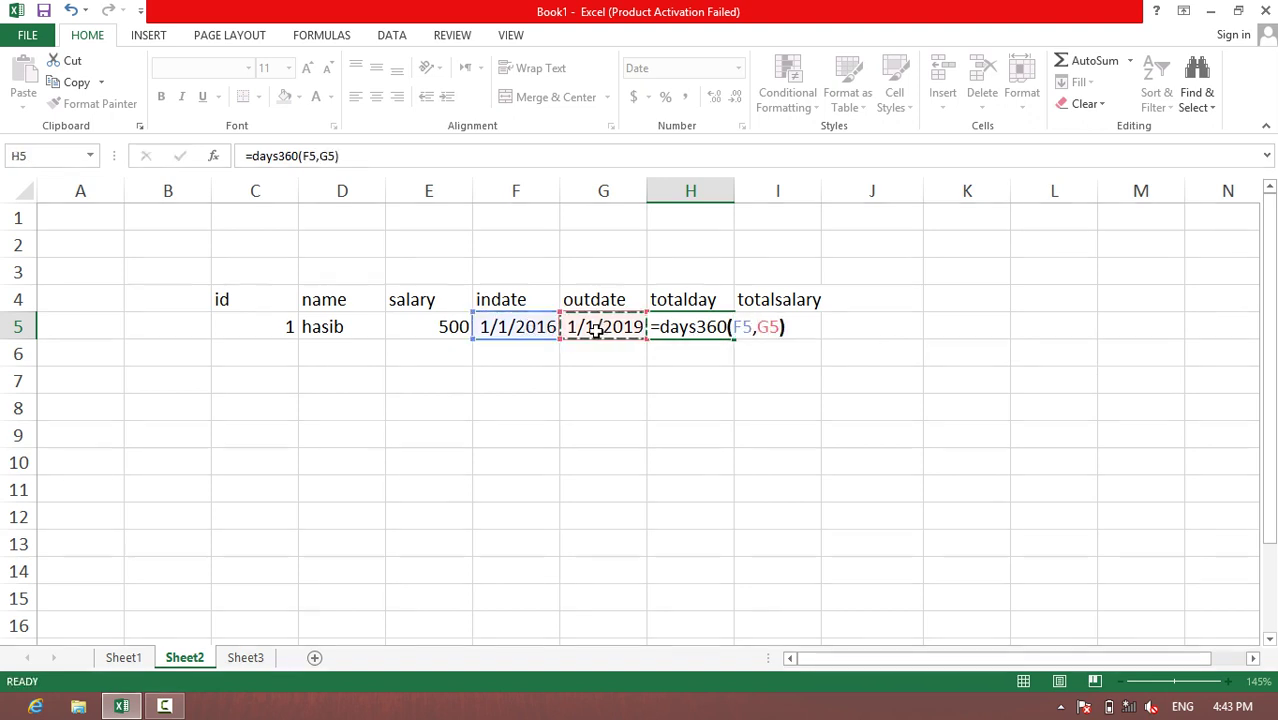
key("Return")
Change the number format of the totalday result in H5 to General
left_click(660, 328)
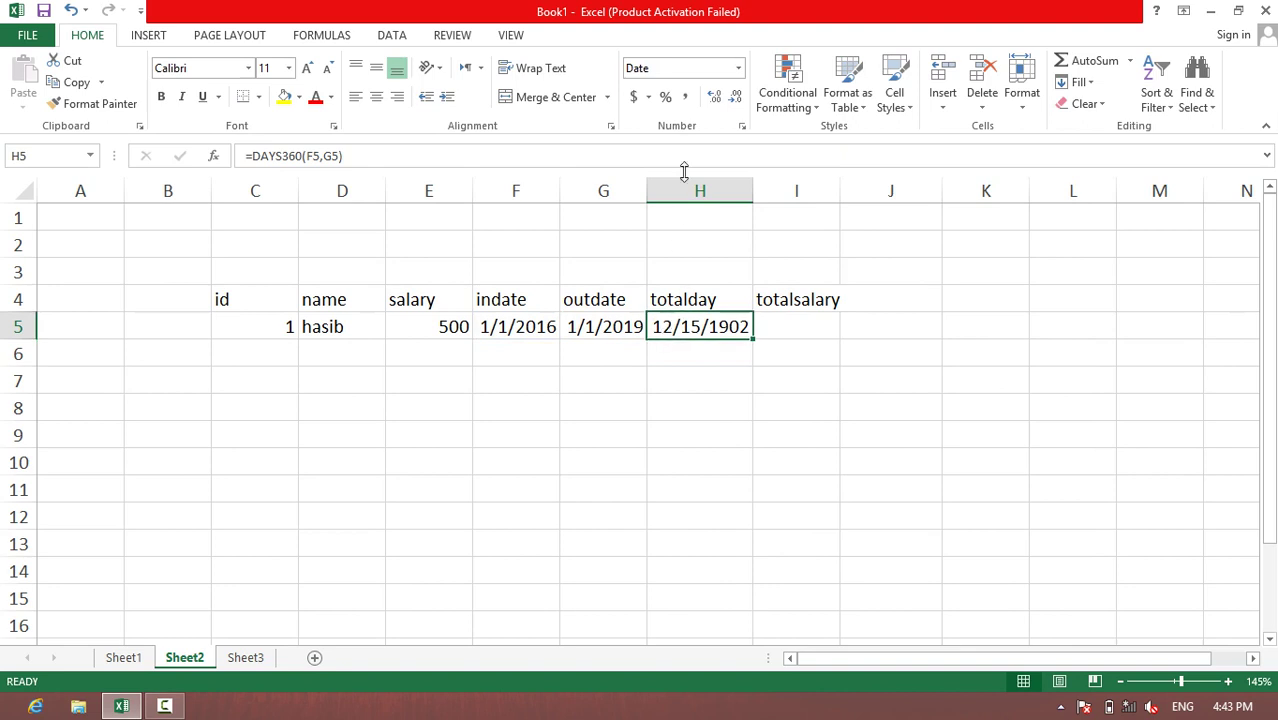
left_click(738, 68)
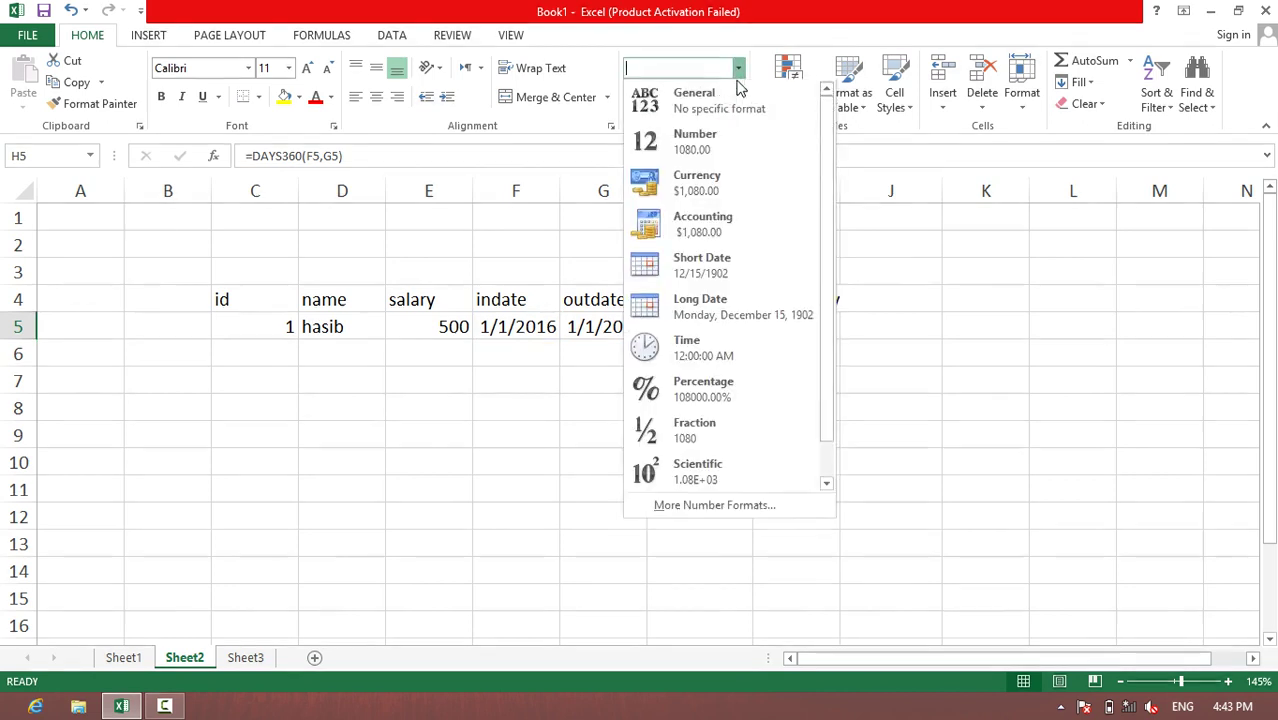
left_click(690, 140)
left_click(738, 68)
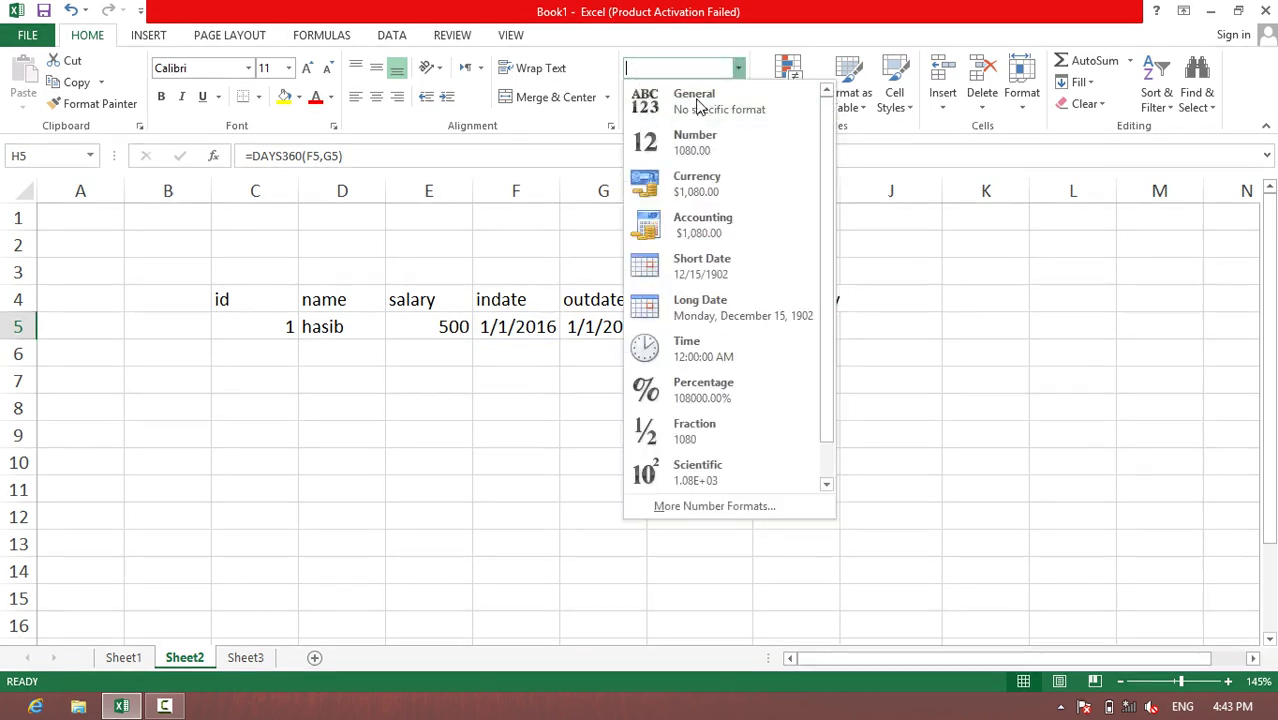
left_click(685, 100)
Examine the DAYS360 formula in H5 and the salary and totalday cells needed for the total salary, leaving them as they are
double_click(711, 327)
left_click(729, 330)
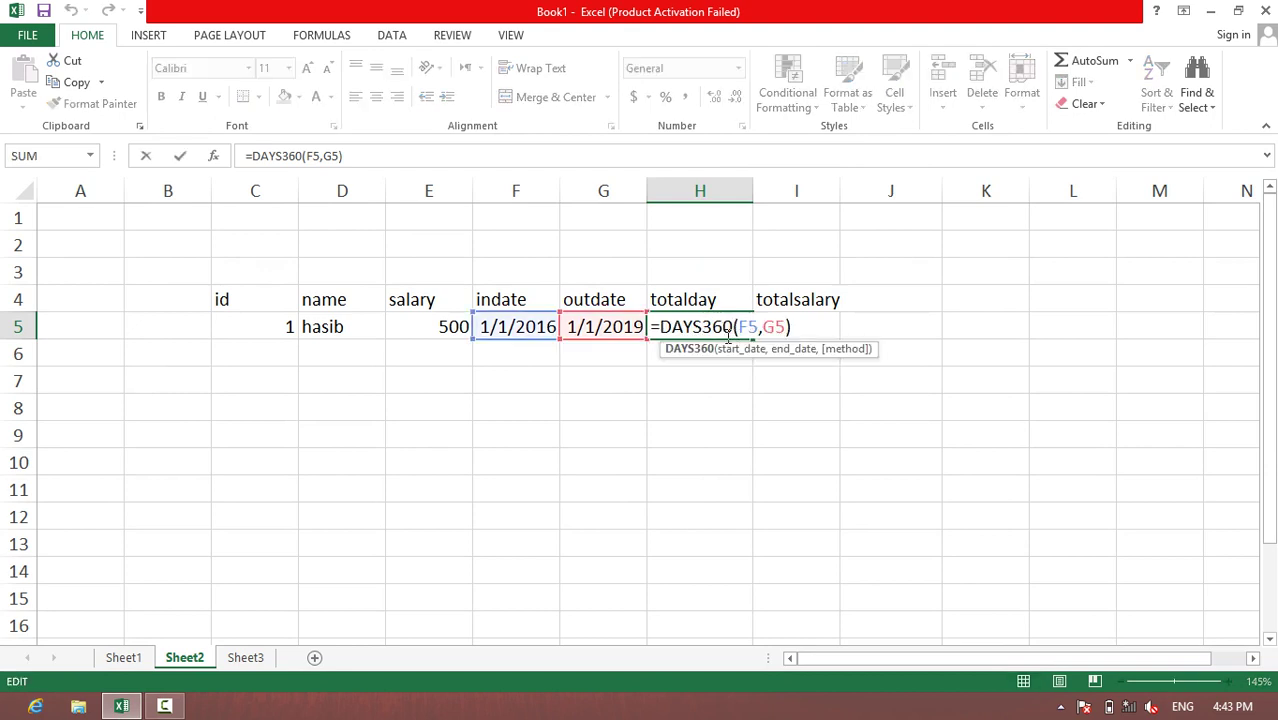
key("Return")
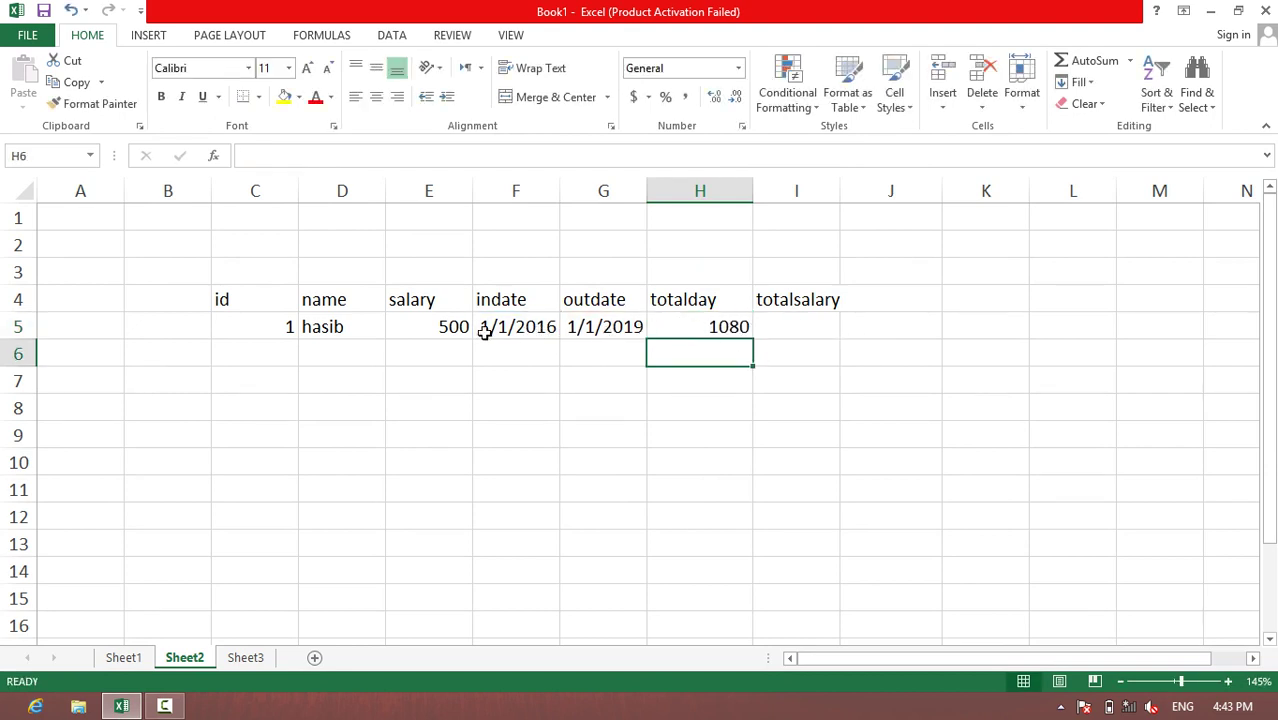
left_click(724, 326)
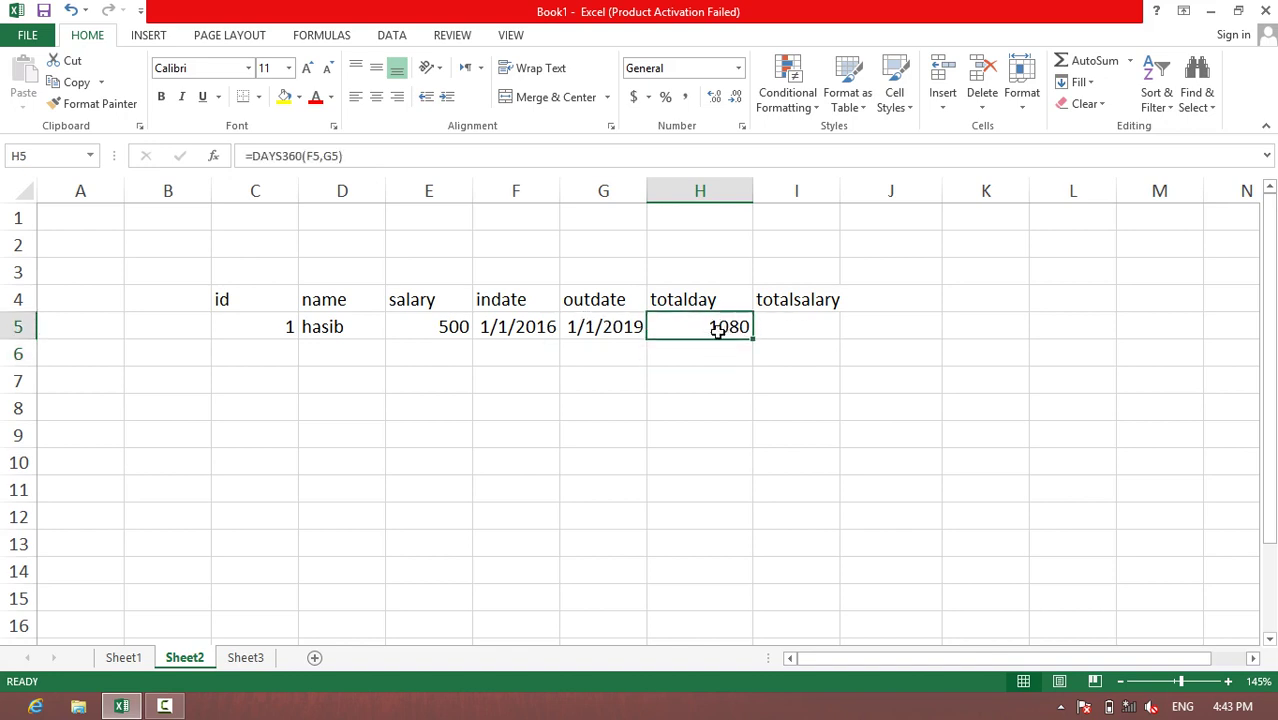
left_click(821, 320)
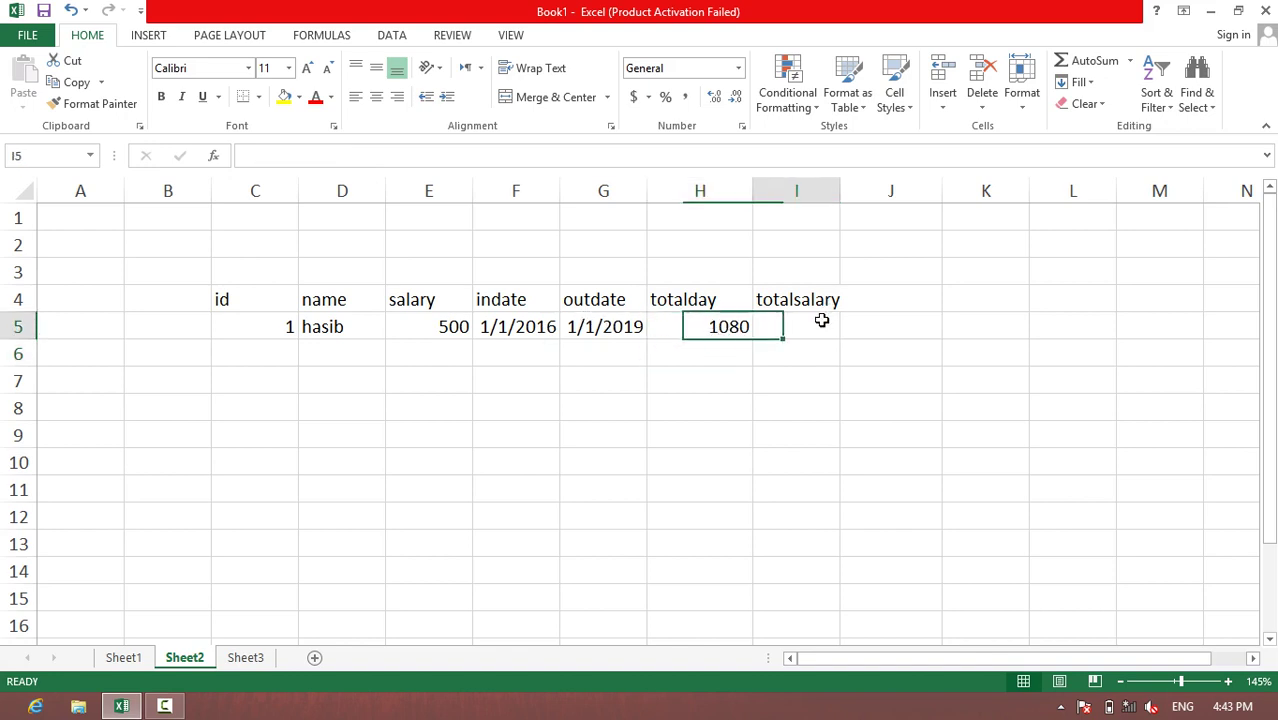
left_click(440, 328)
left_click(510, 278)
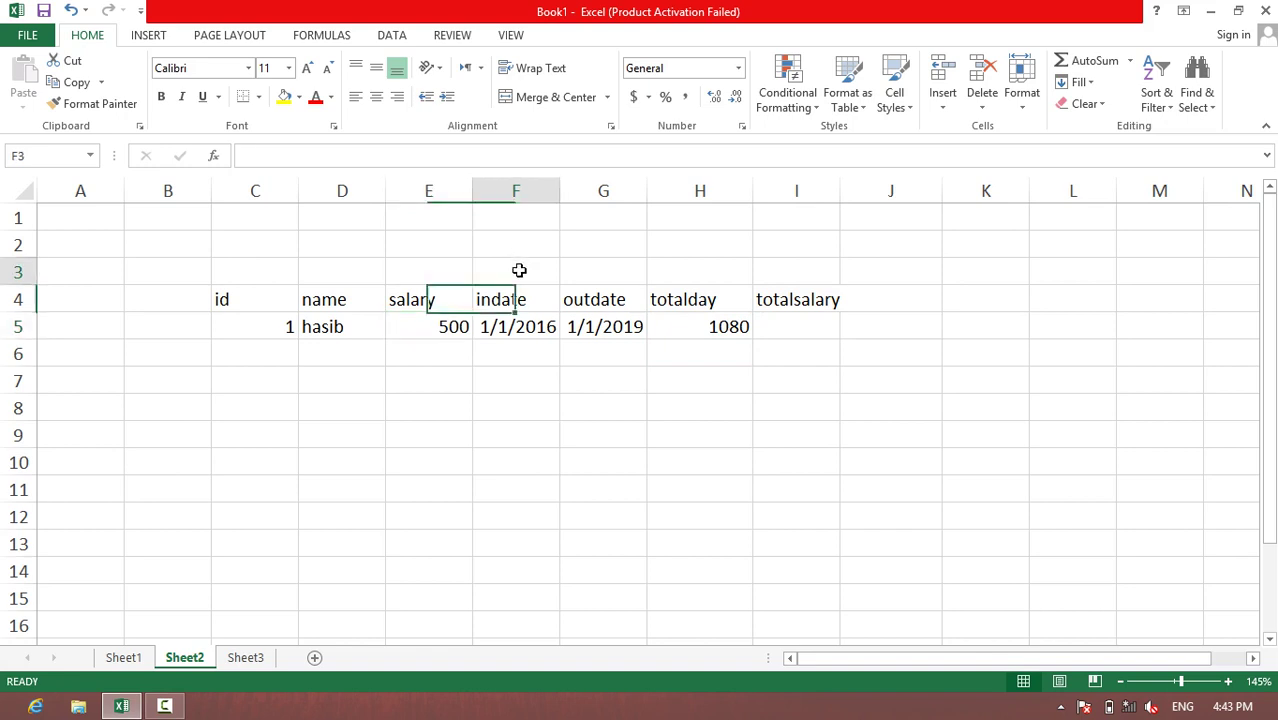
left_click(424, 328)
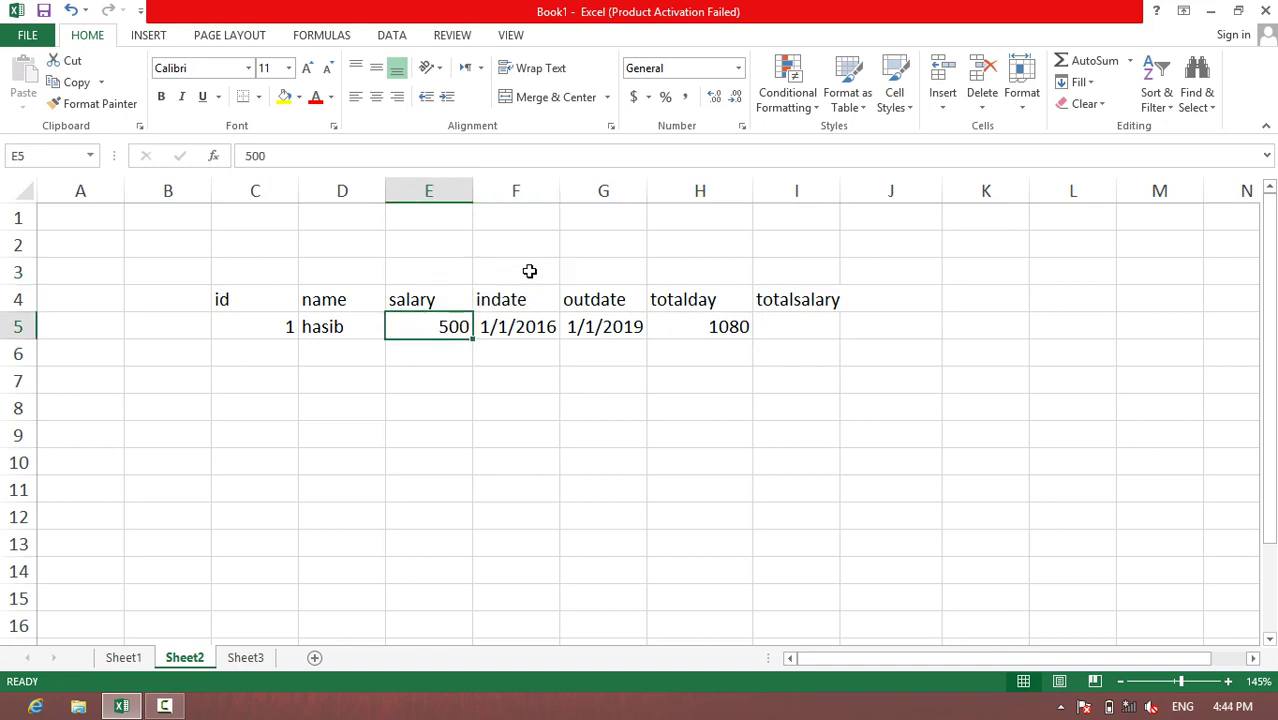
left_click(710, 326)
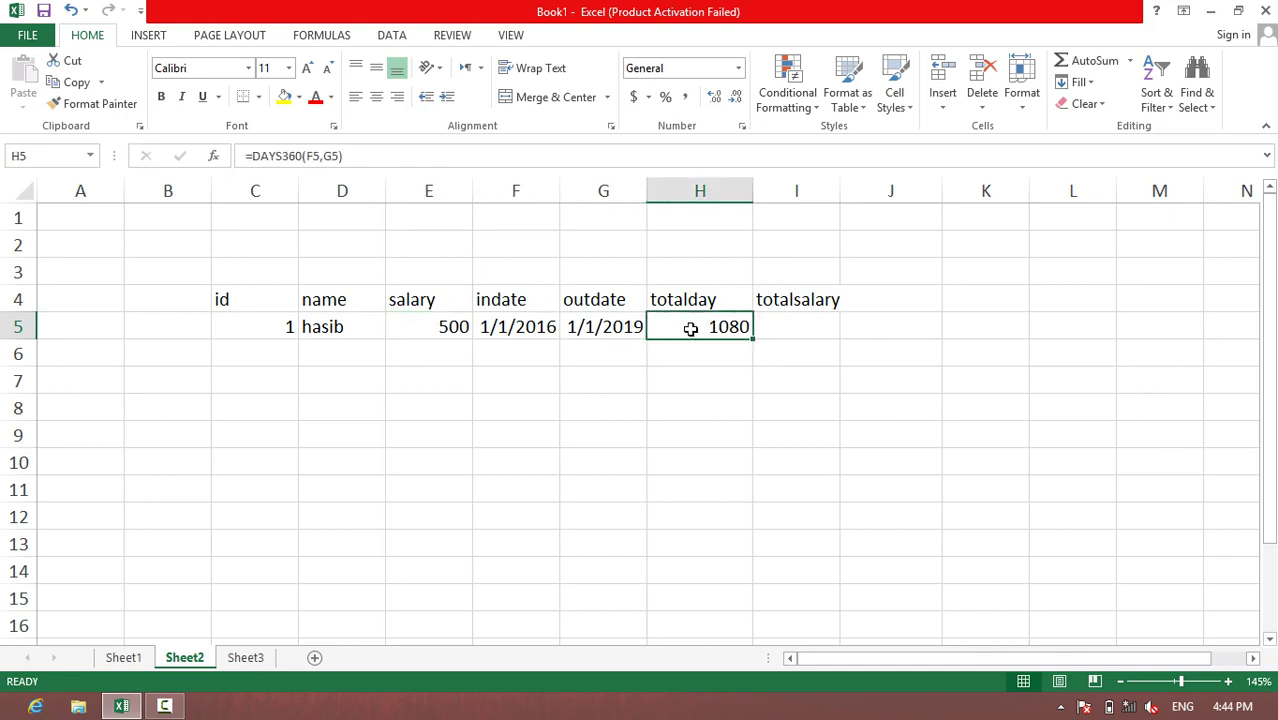
Calculate the daily salary in F3 by dividing the monthly salary by 30 with =E5/30
left_click(492, 277)
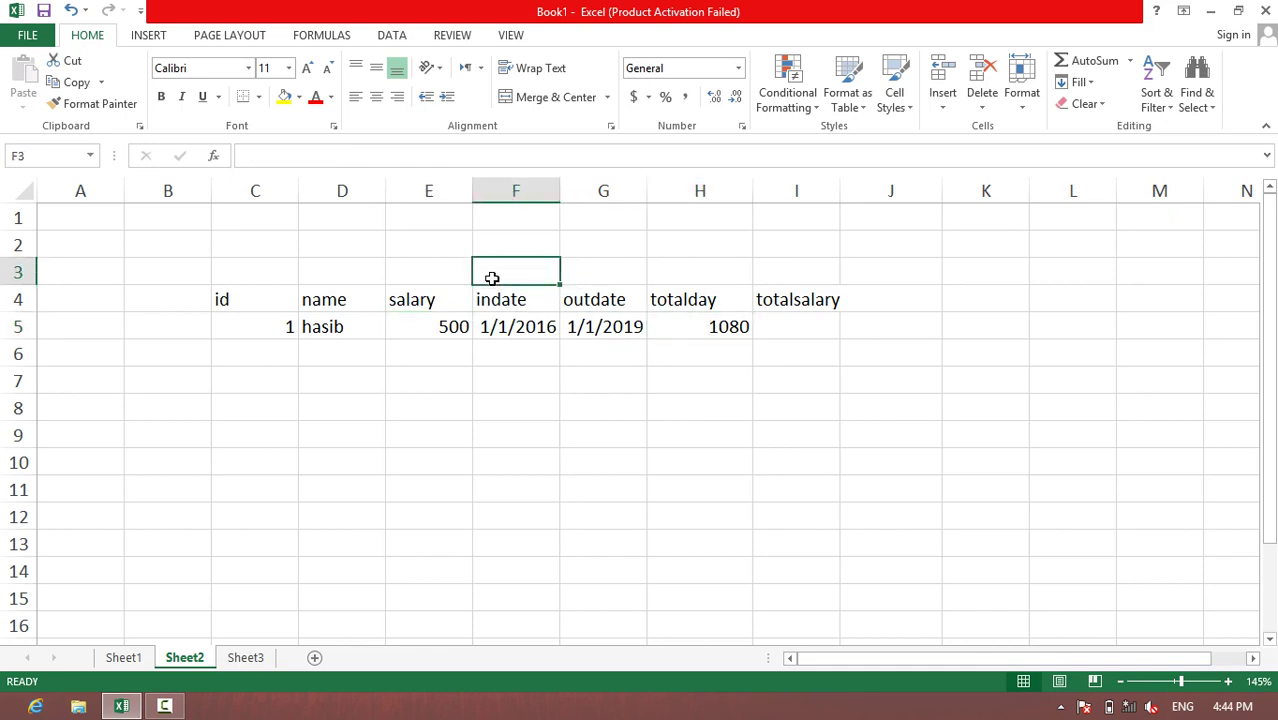
type("=")
left_click(414, 326)
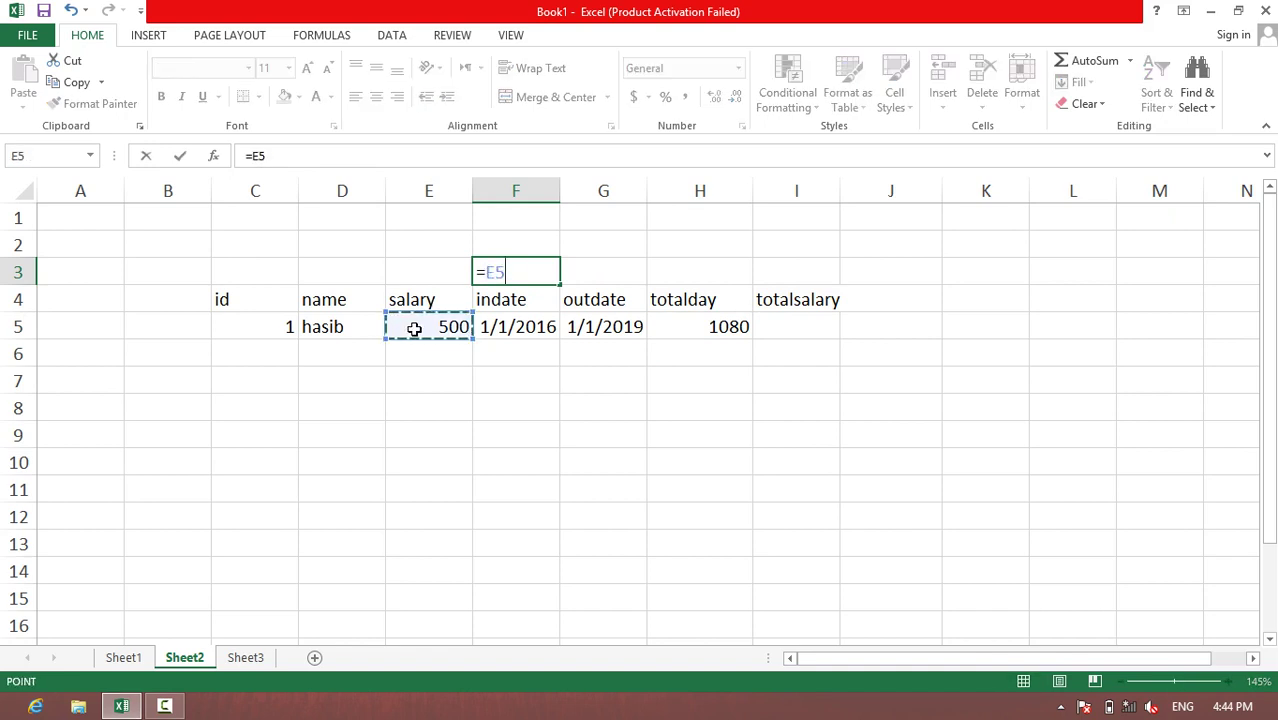
type("/30")
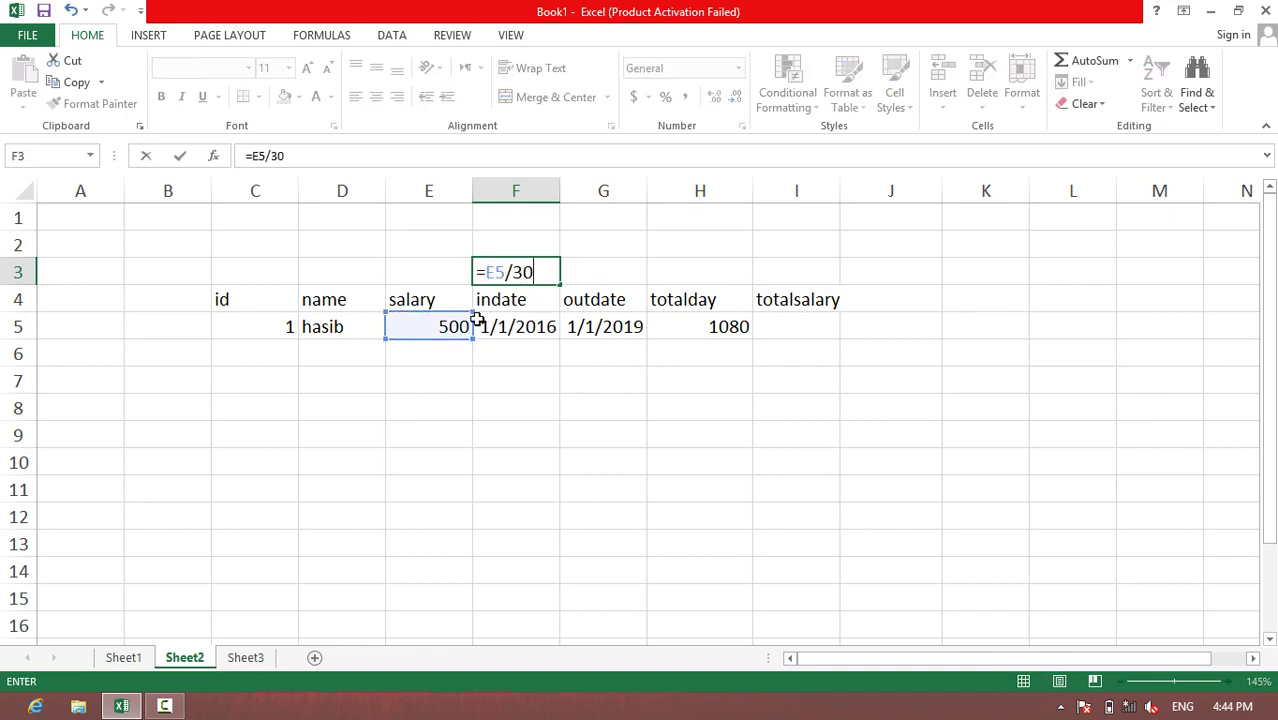
key("Return")
Calculate the total salary in I5 by multiplying the daily salary by the total days with =F3*H5
left_click(766, 330)
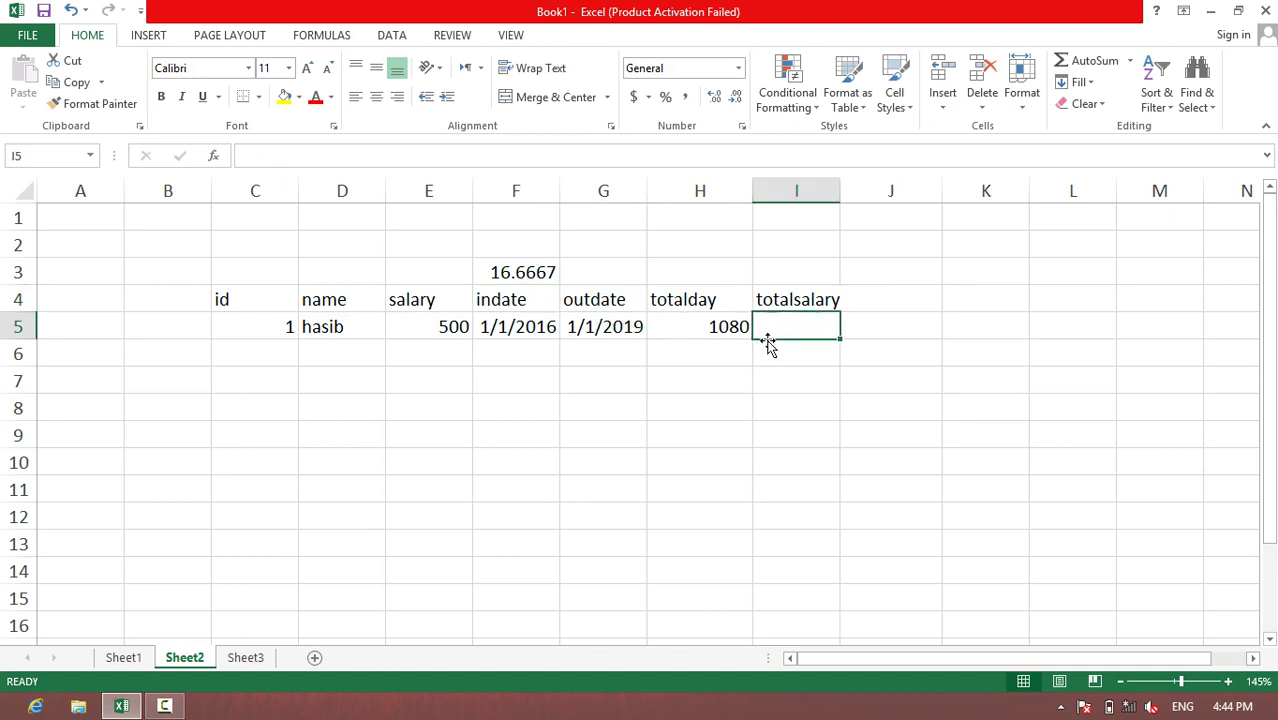
type("=")
left_click(520, 280)
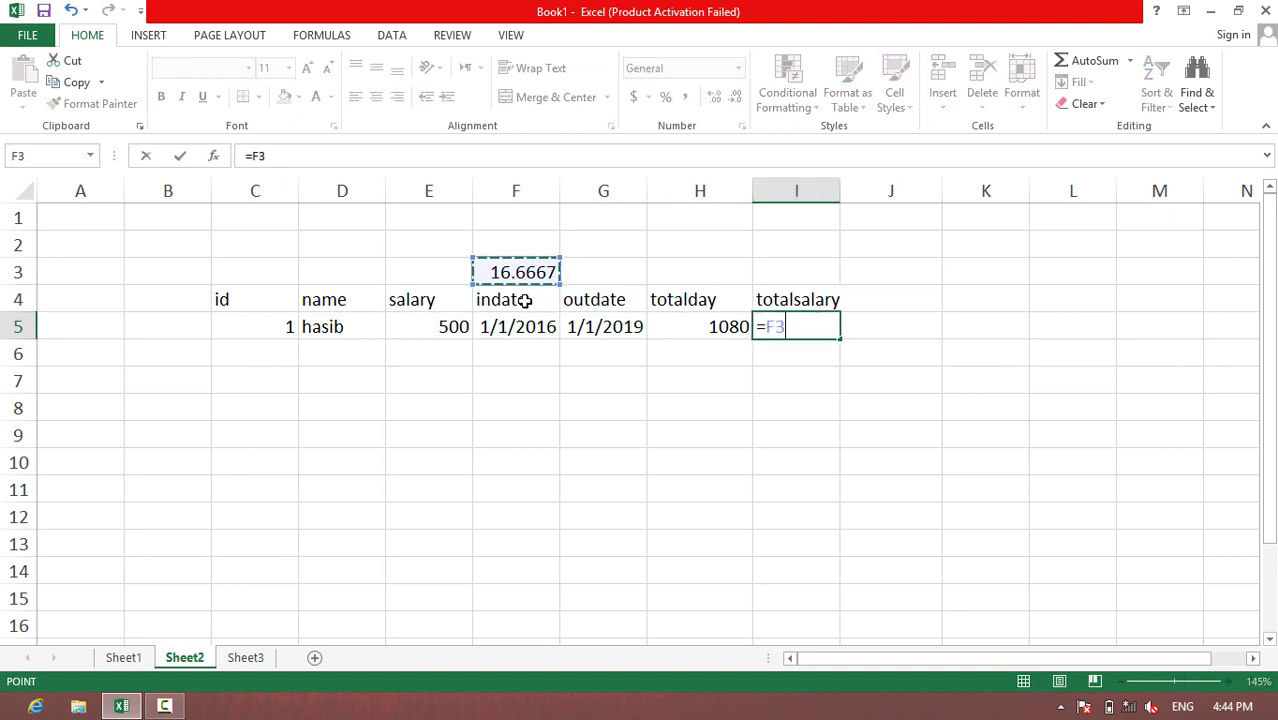
type("8")
key("BackSpace")
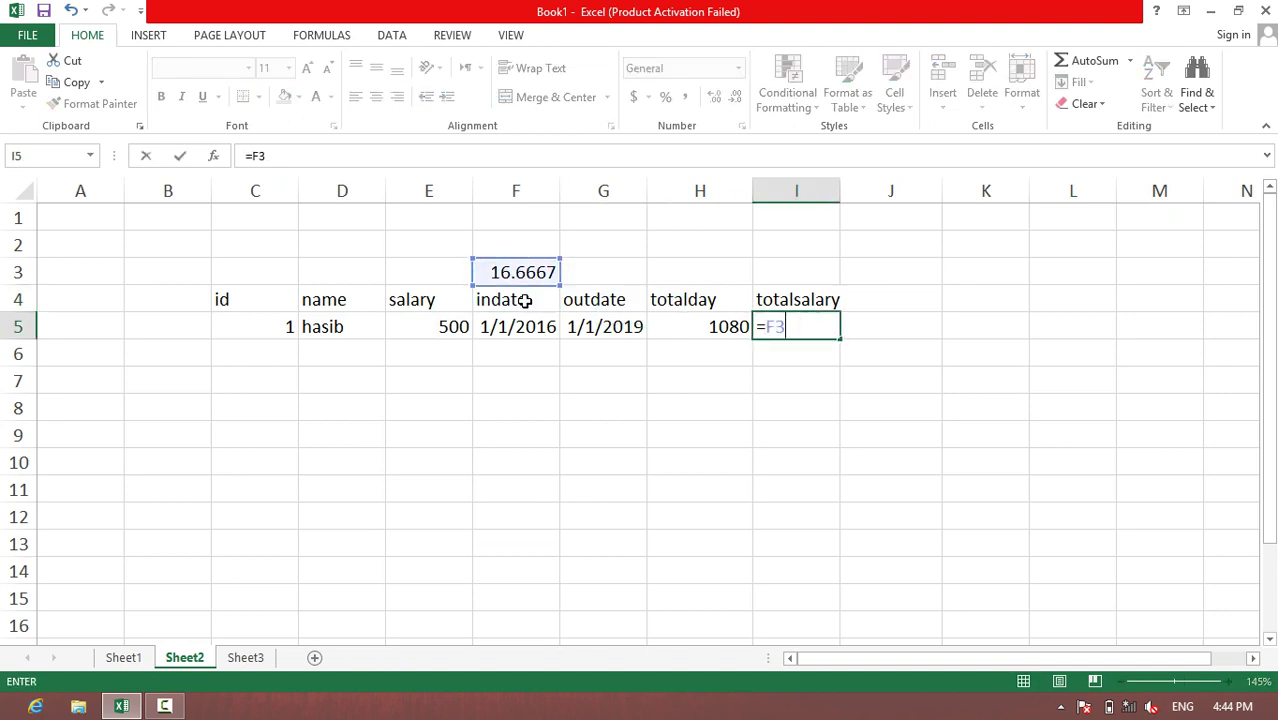
type("*")
left_click(716, 326)
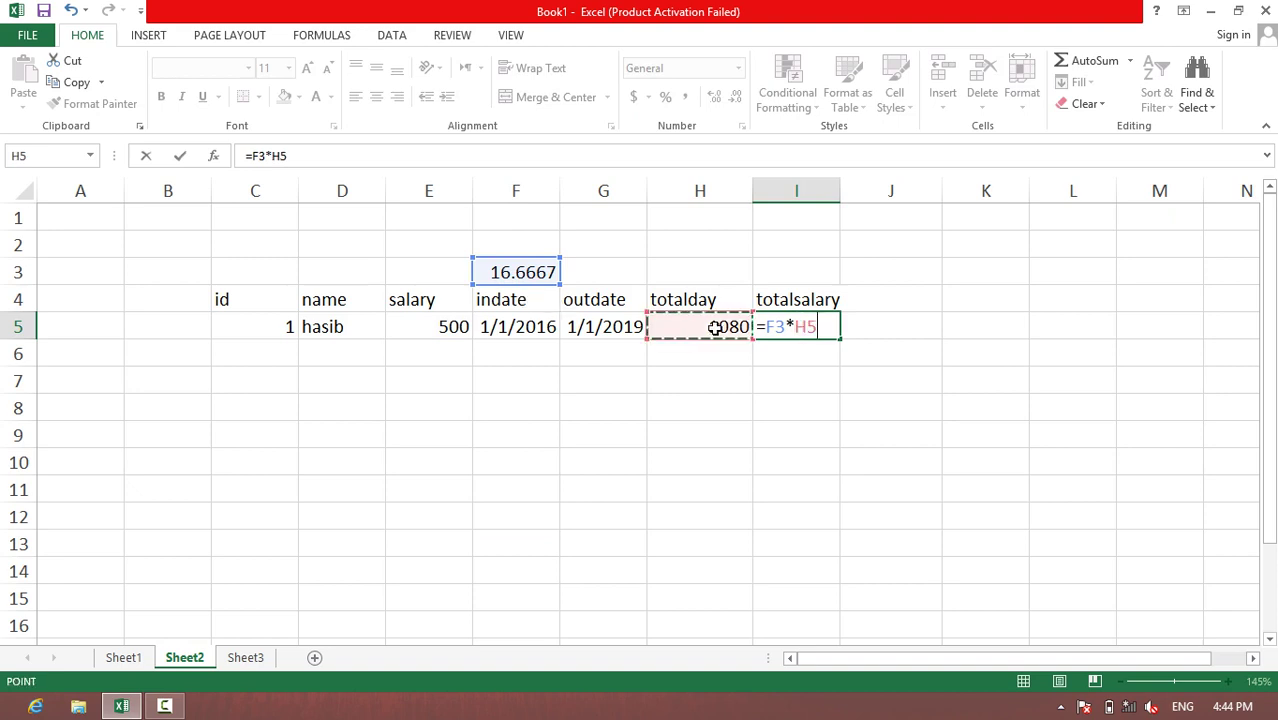
key("Return")
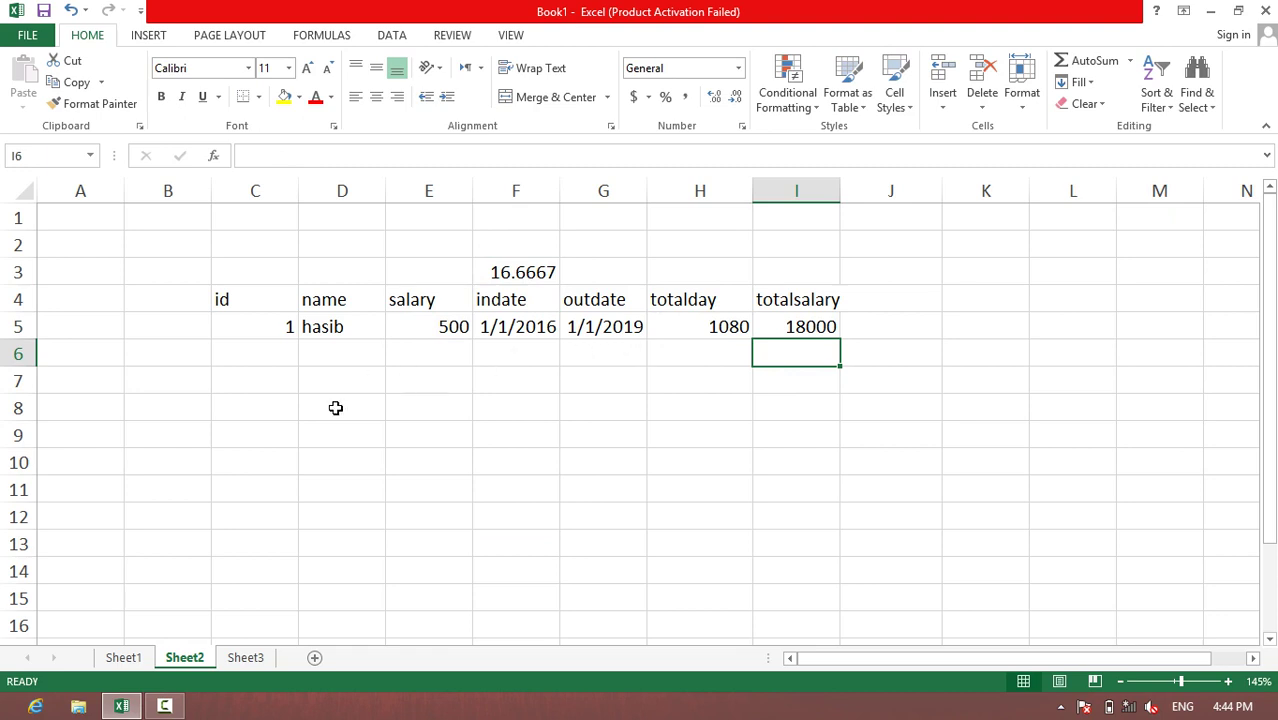
Return to Sheet1 and view the date and time function list from its beginning
left_click(128, 658)
scroll(605, 440, "up", 1)
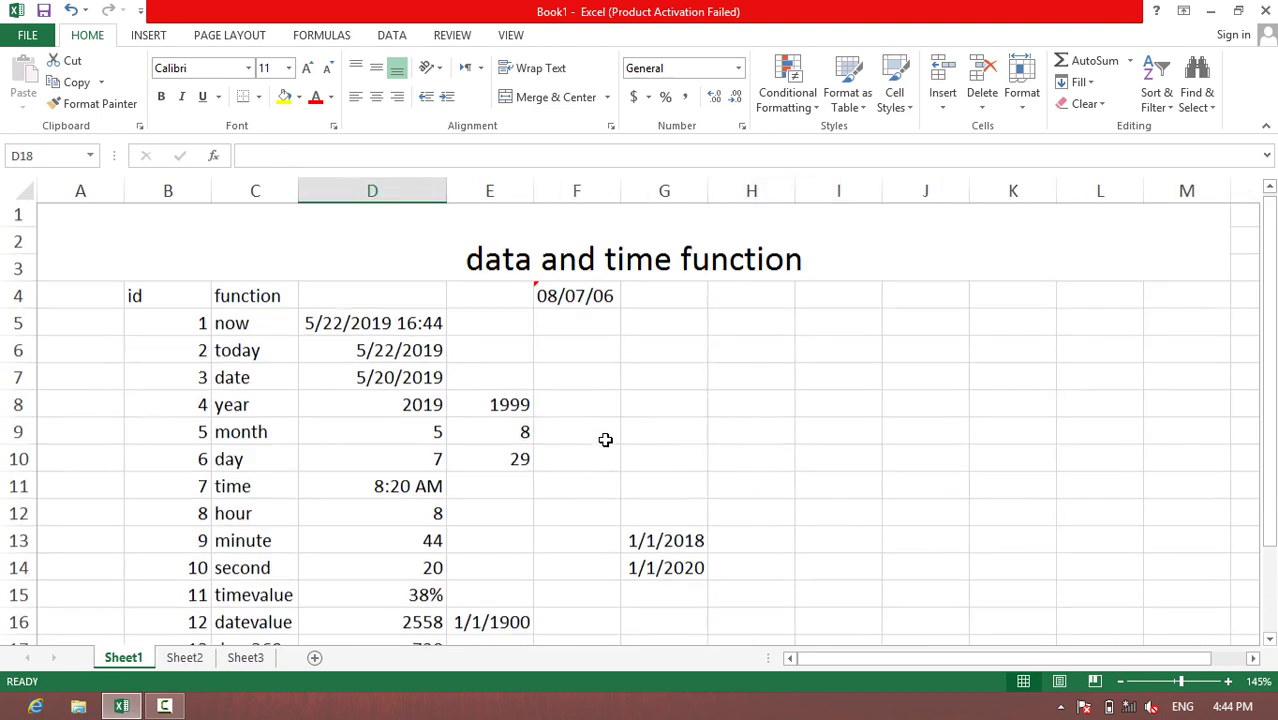